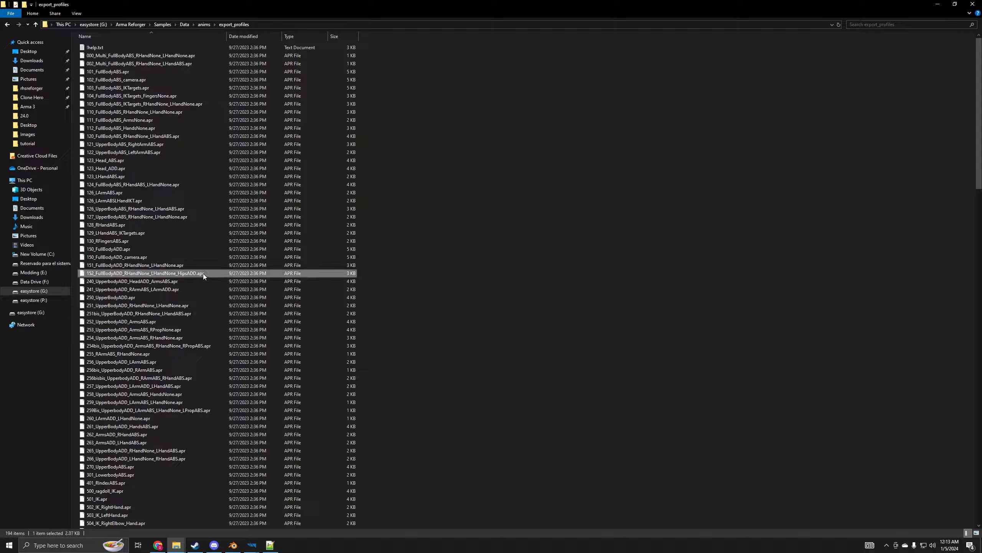
Step: Open 152_FullBodyADD_RHandNone_LHandNone_HipsADD.apr in Notepad++, examine its bone tracks and their transform flags, and close the file
right_click(203, 273)
click(241, 296)
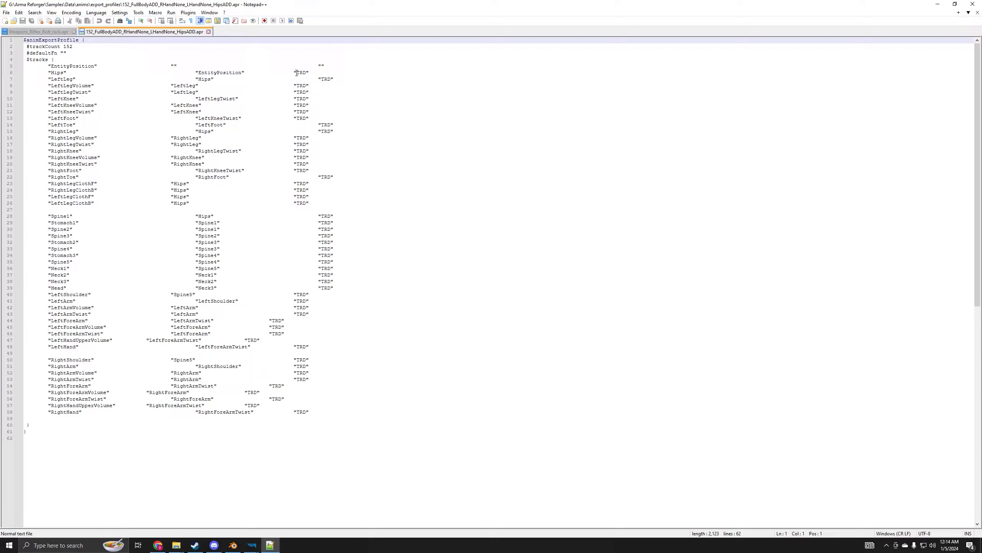
drag(297, 73, 304, 73)
click(296, 105)
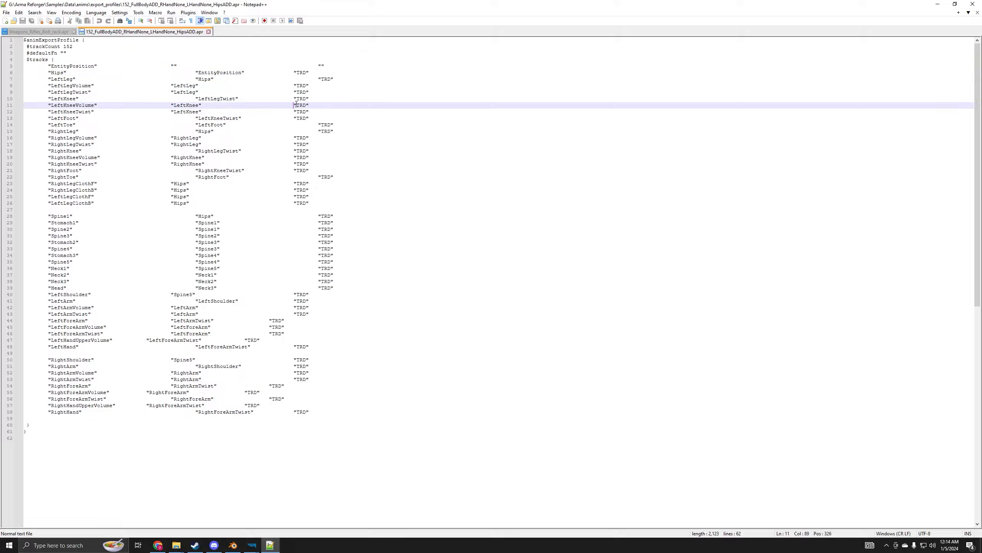
double_click(298, 72)
key(Right)
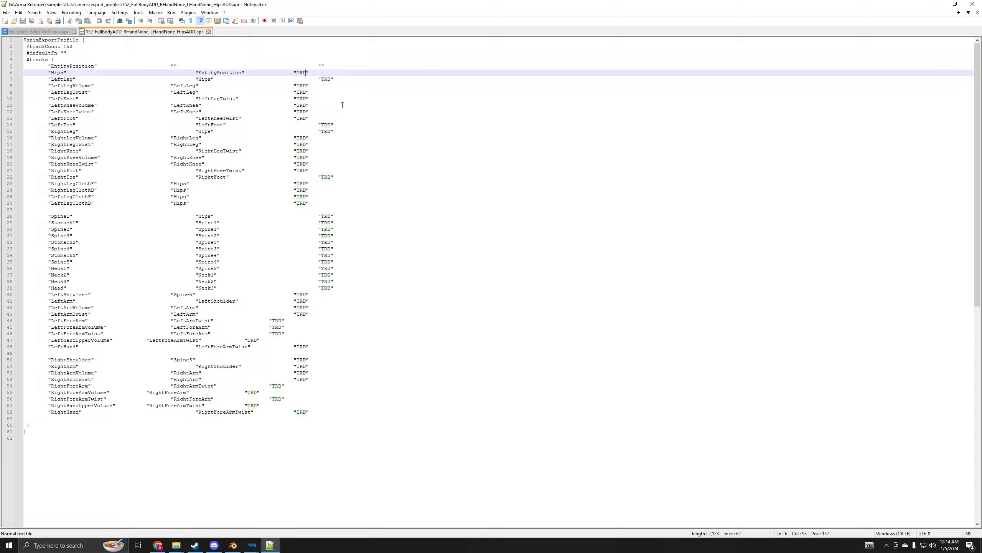
scroll(332, 278, down, 1)
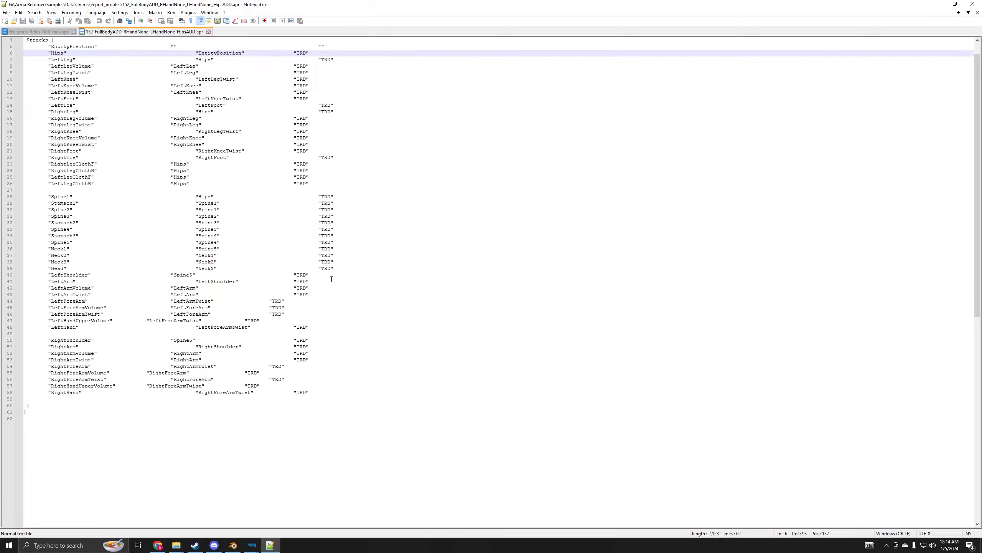
click(208, 32)
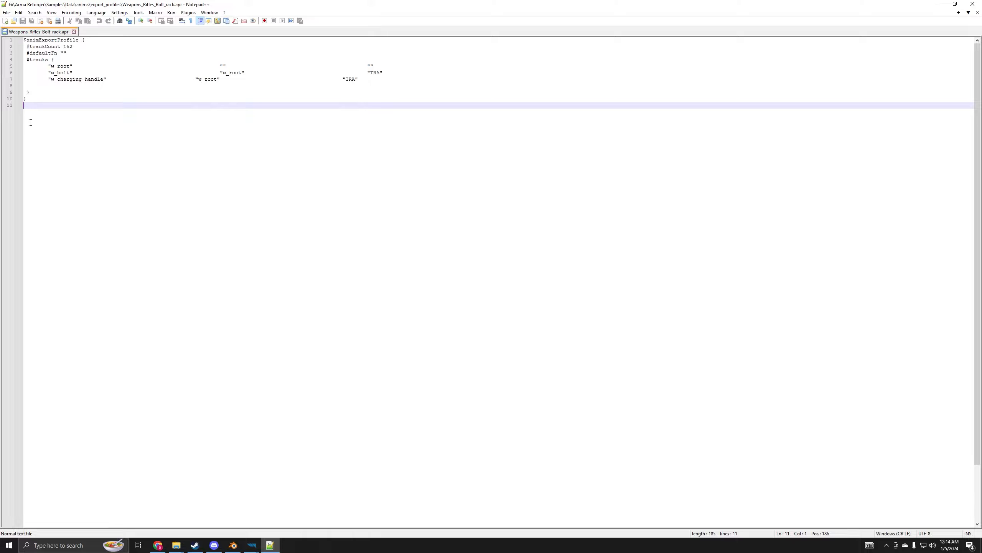
Step: Switch to Blender and set the w_aks74u_bolt_pose export profile to 740_Rifle_Bolt_Rack
click(232, 546)
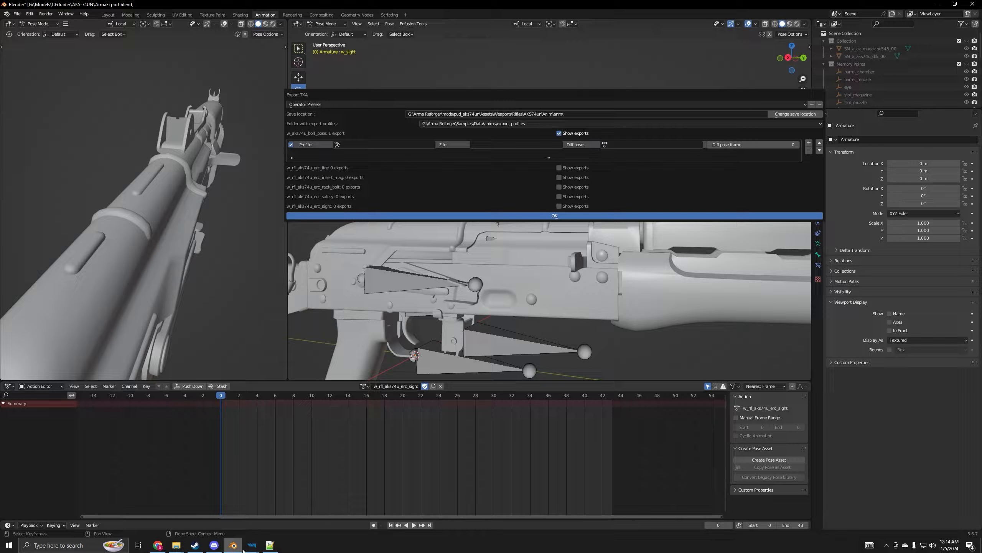
mouse_move(266, 551)
click(270, 545)
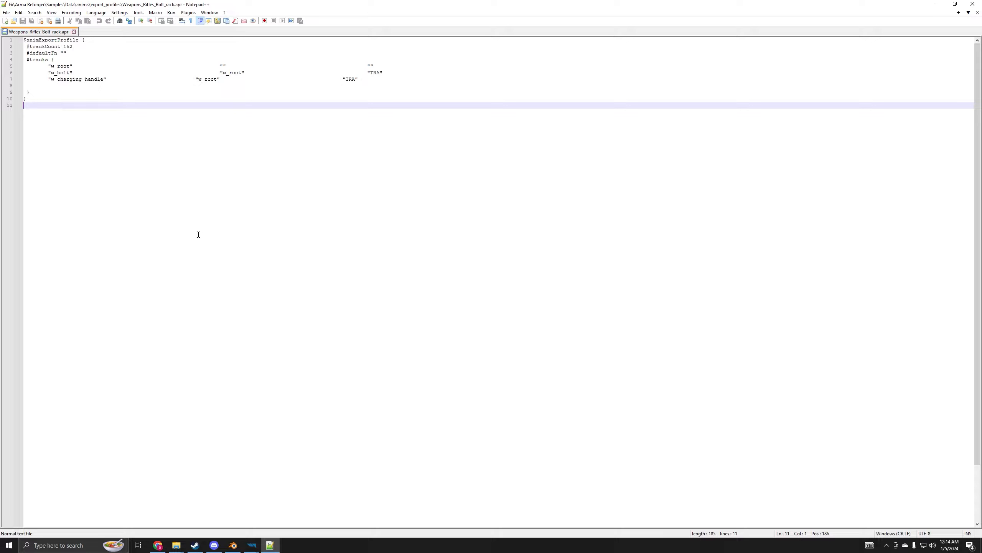
click(240, 549)
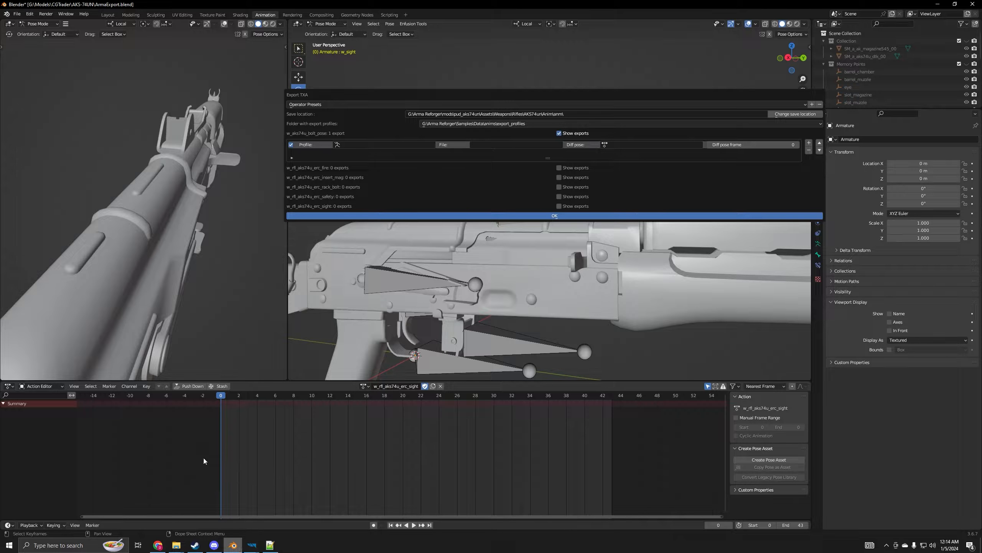
click(375, 144)
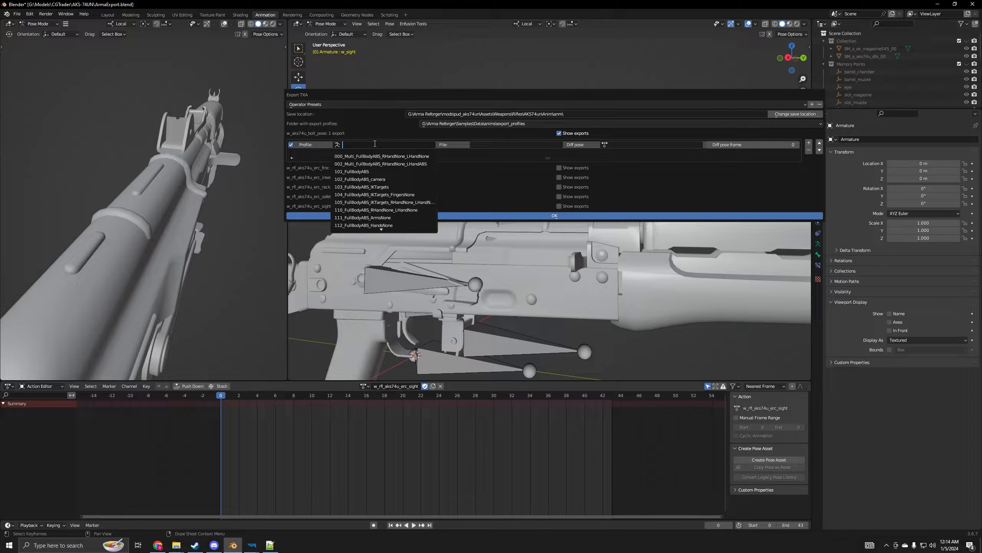
text(bolt)
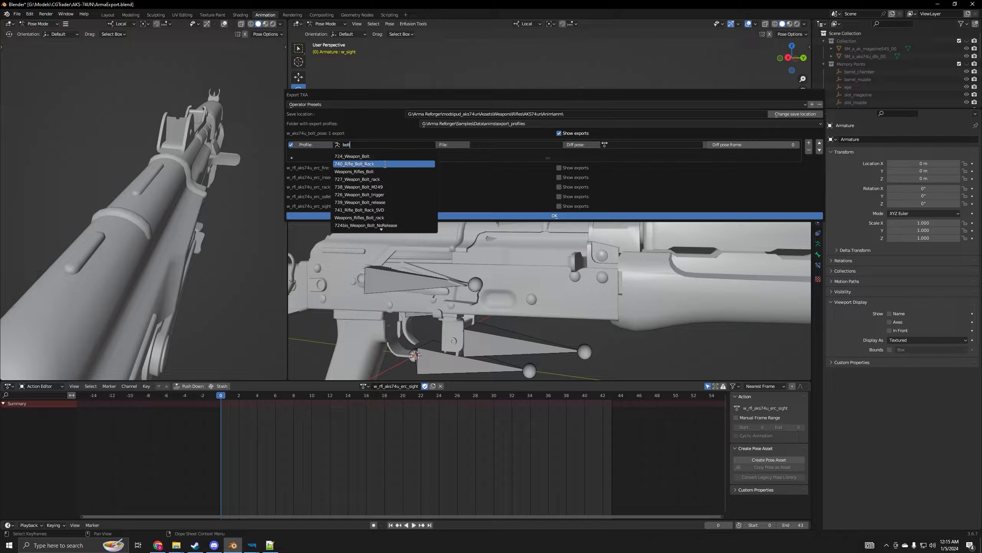
click(384, 164)
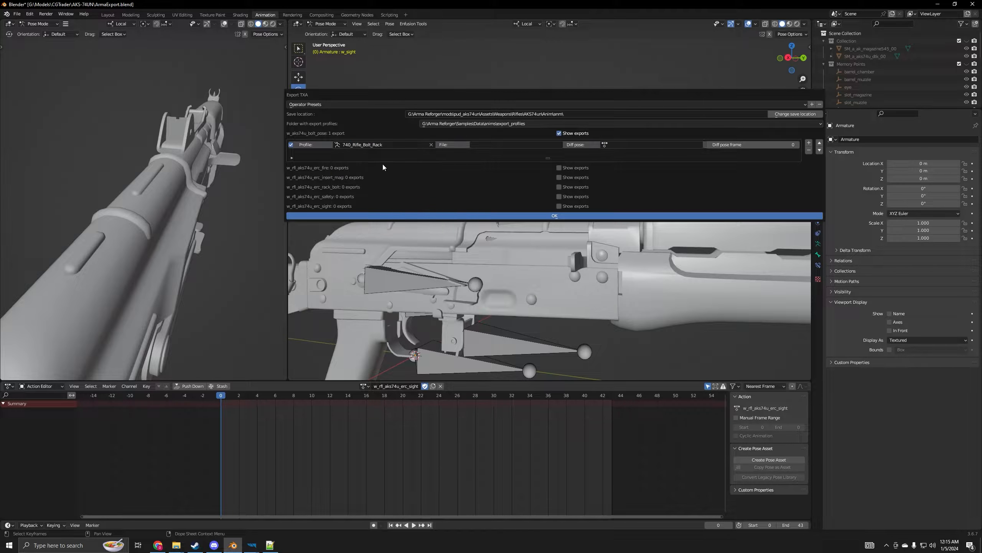
Step: Open 740_Rifle_Bolt_Rack.apr from the export_profiles folder in Notepad++ to check its tracks
mouse_move(182, 549)
click(222, 511)
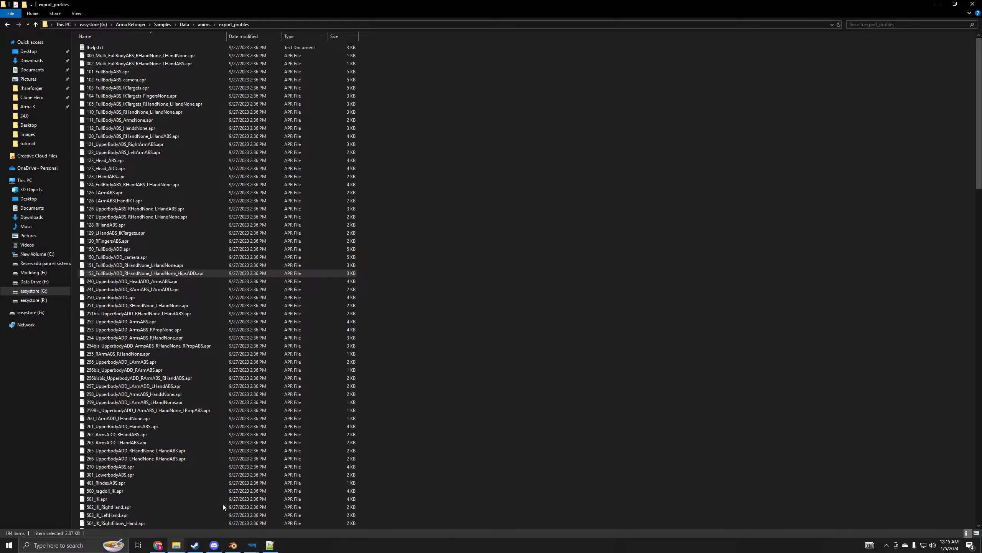
scroll(225, 323, down, 8)
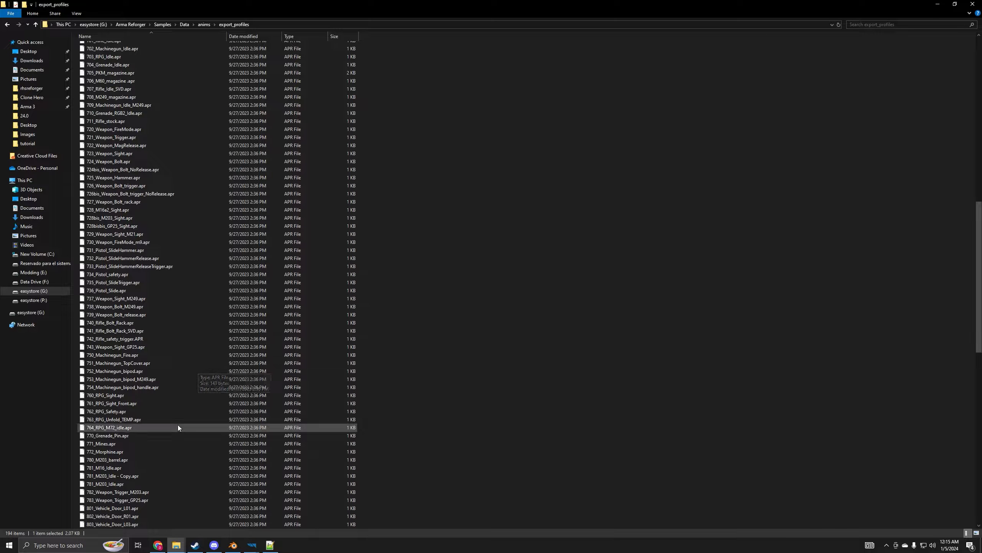
right_click(137, 325)
click(166, 348)
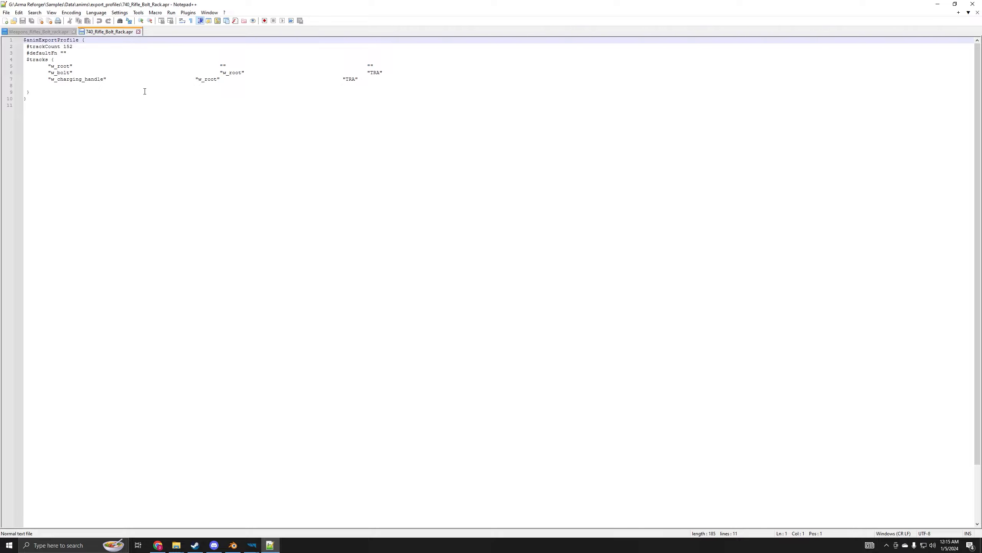
Step: Return to Blender and run the TXA export of w_aks74u_bolt_pose with the chosen profile
click(237, 549)
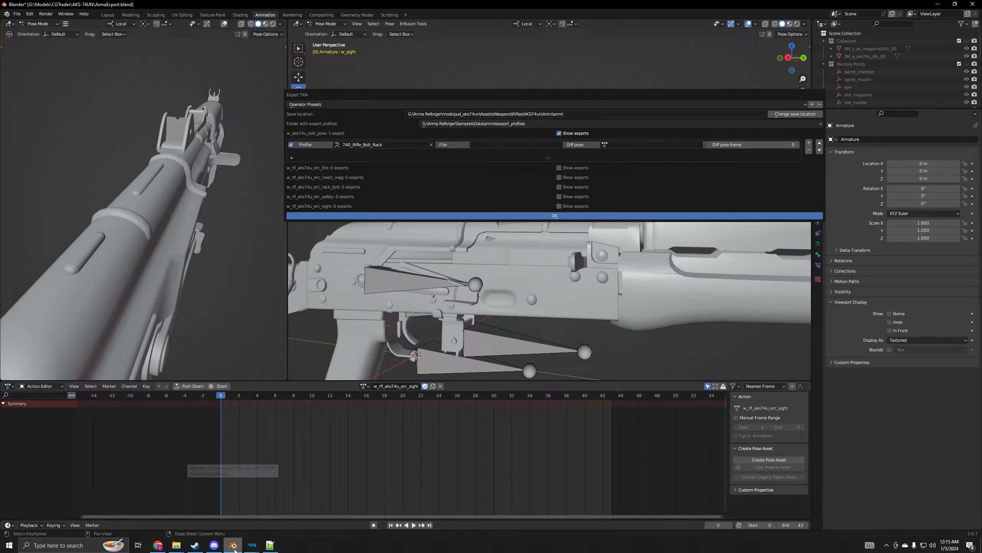
click(484, 147)
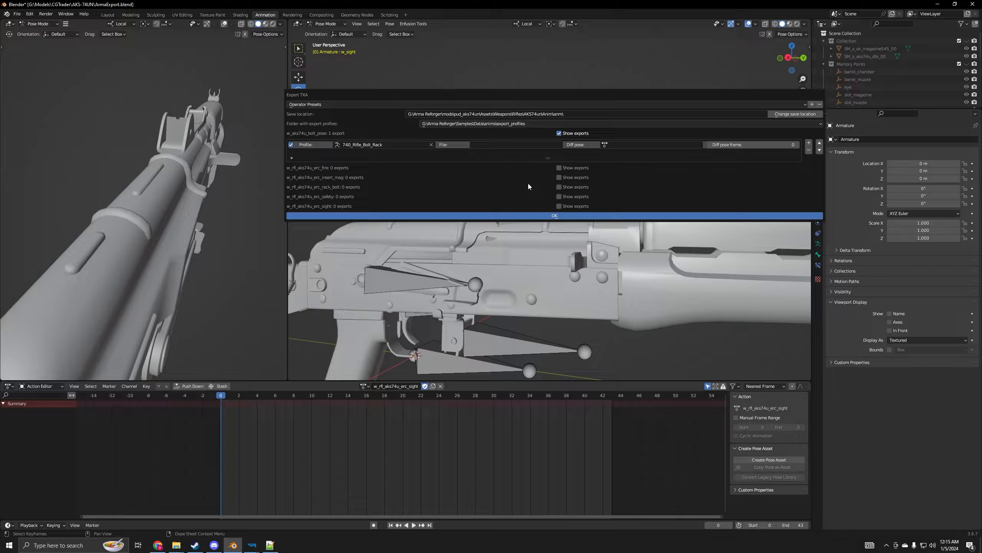
click(270, 545)
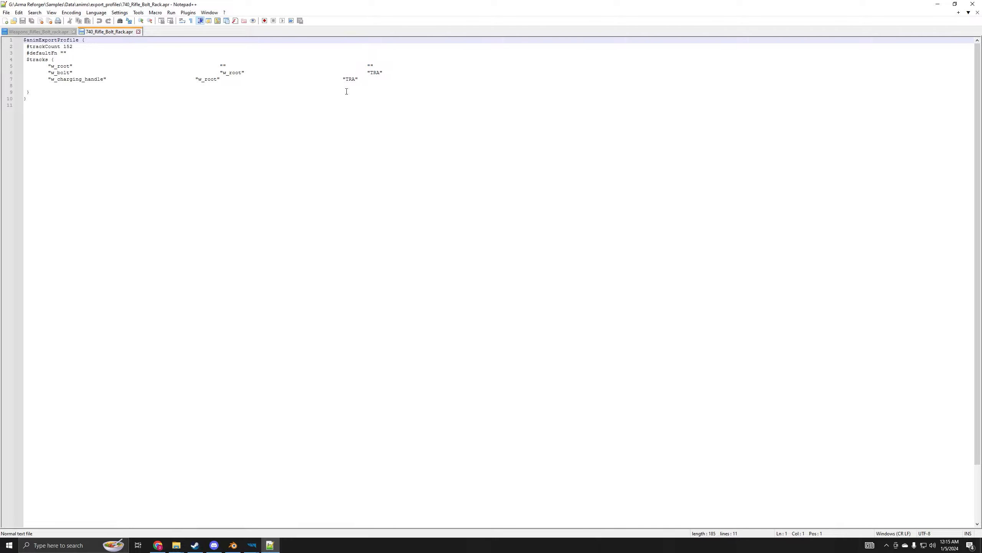
mouse_move(252, 545)
mouse_move(285, 517)
click(233, 545)
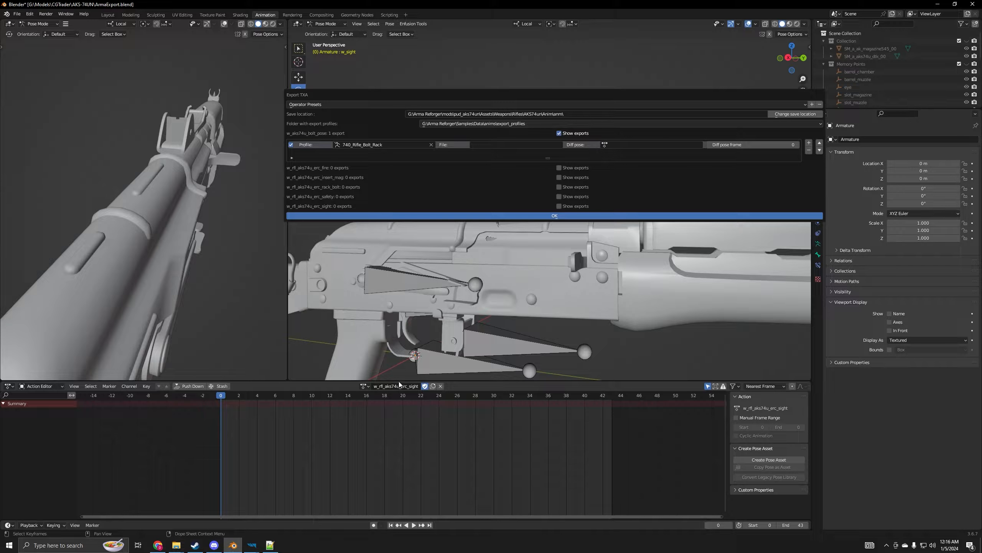
click(568, 218)
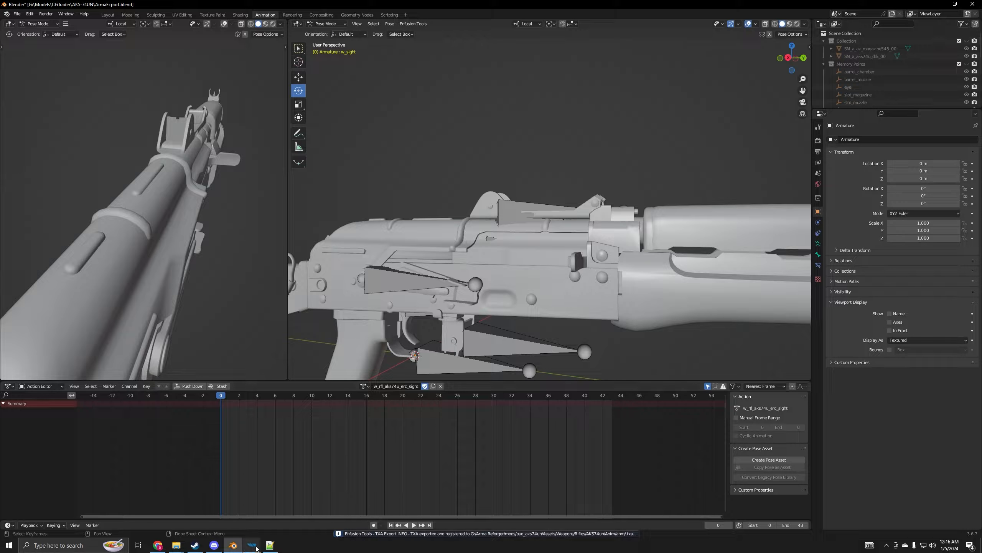
Step: Switch to Enfusion Workbench and register and import w_aks74u_bolt_pose.txa from the AKS74un/Anim/anm folder
mouse_move(252, 545)
click(267, 510)
click(209, 507)
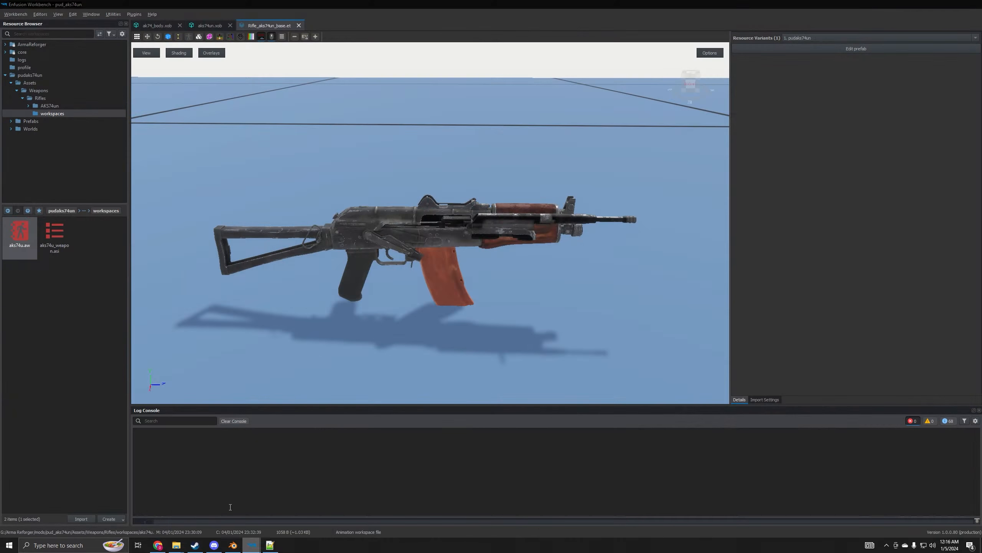
click(34, 106)
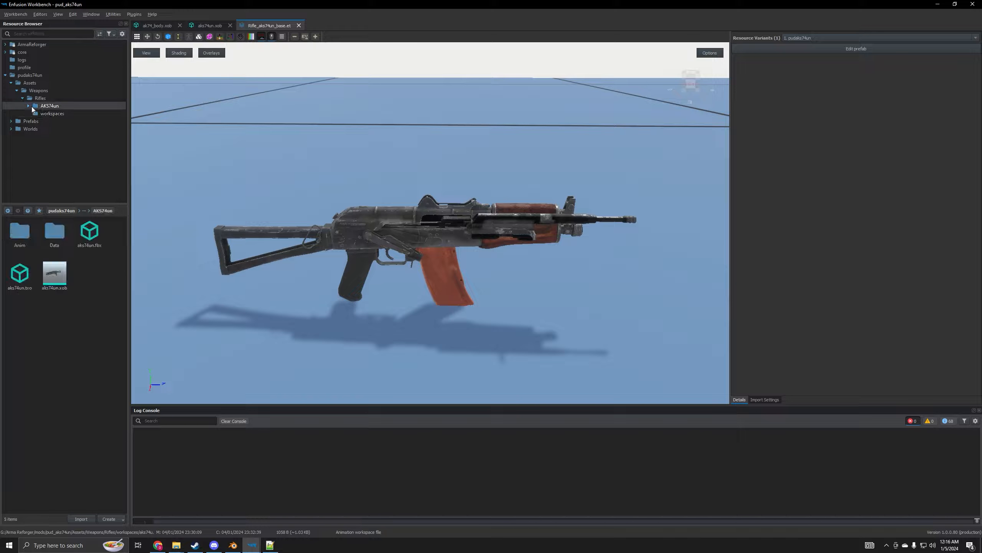
double_click(19, 232)
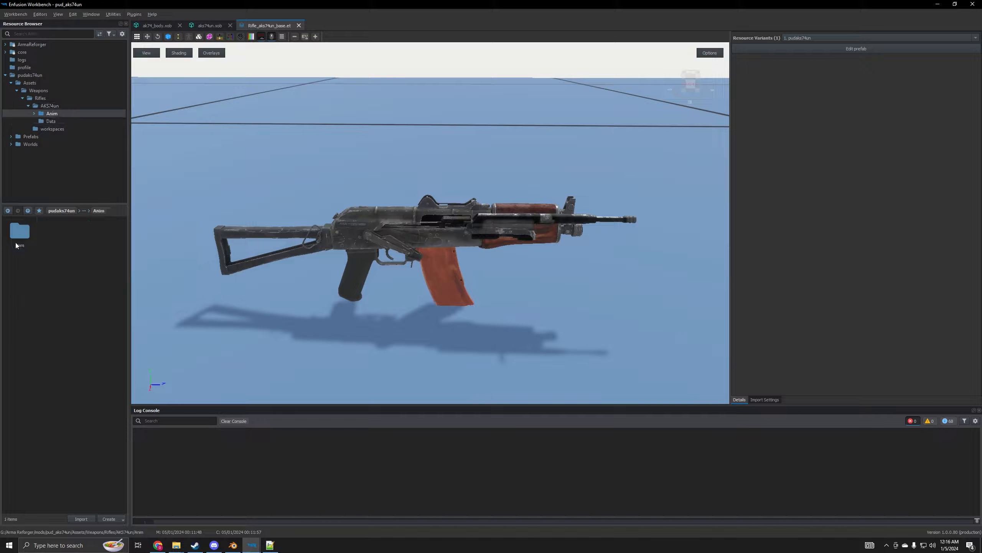
double_click(19, 232)
click(19, 239)
right_click(22, 238)
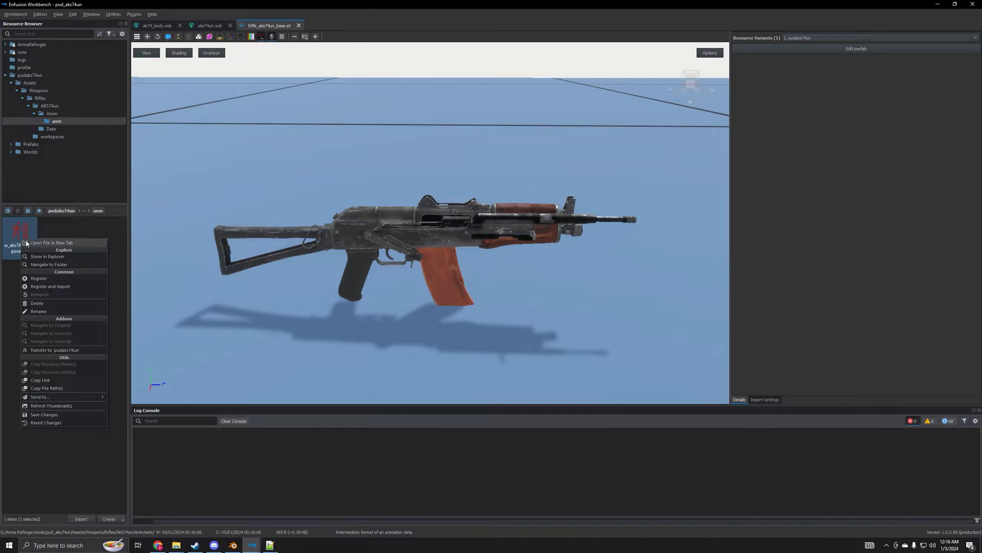
click(53, 286)
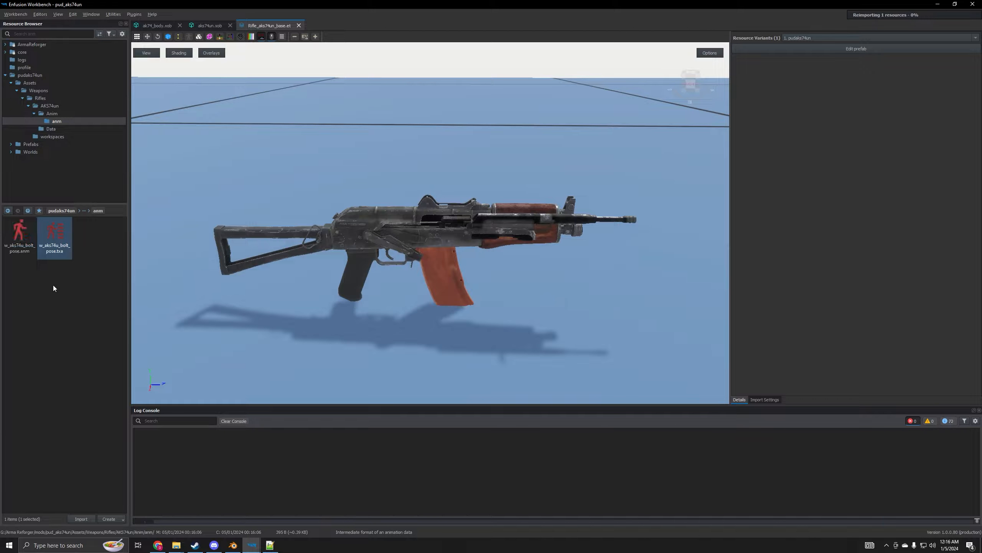
Step: Preview w_aks74u_bolt_pose.anm on the aks74un.xob model, and close the preview
double_click(17, 240)
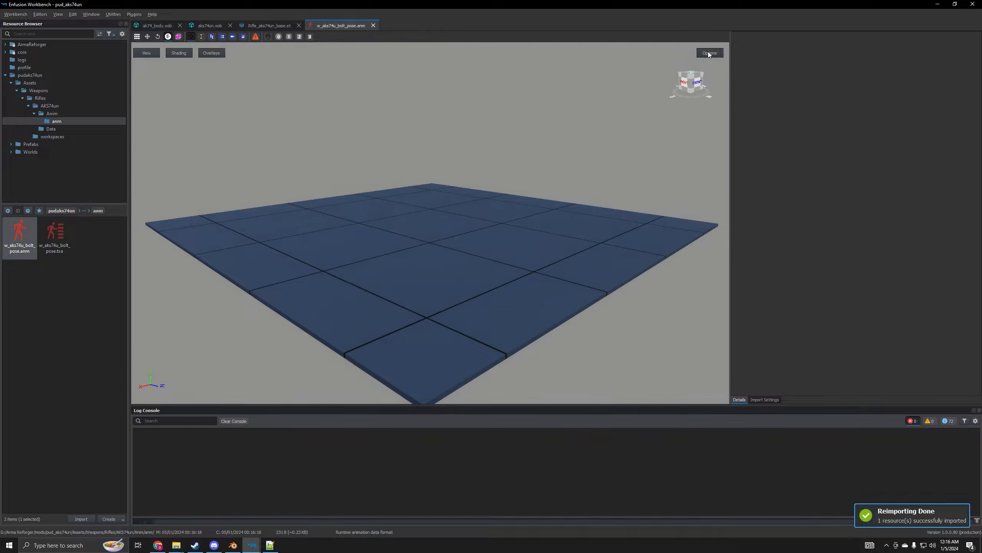
click(709, 53)
click(681, 97)
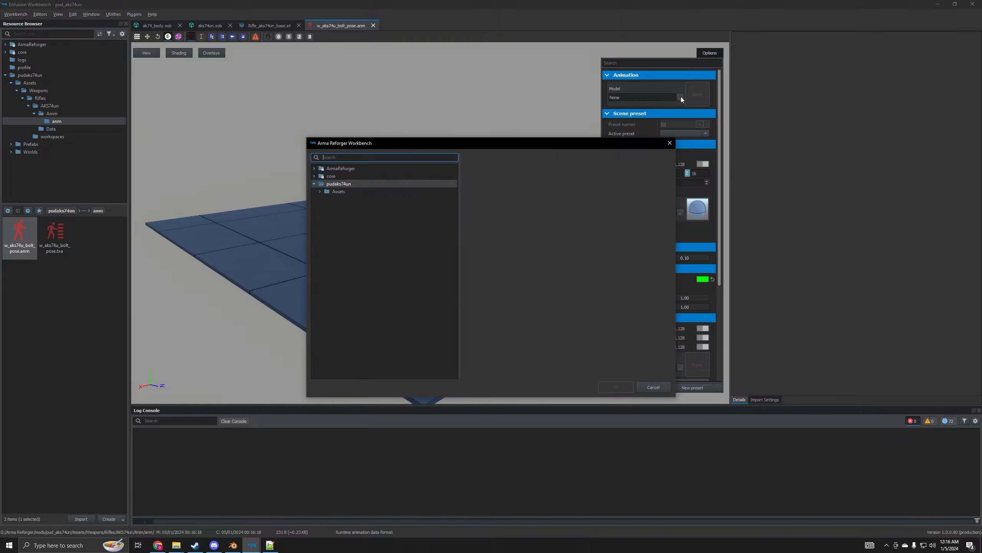
text(aks74u)
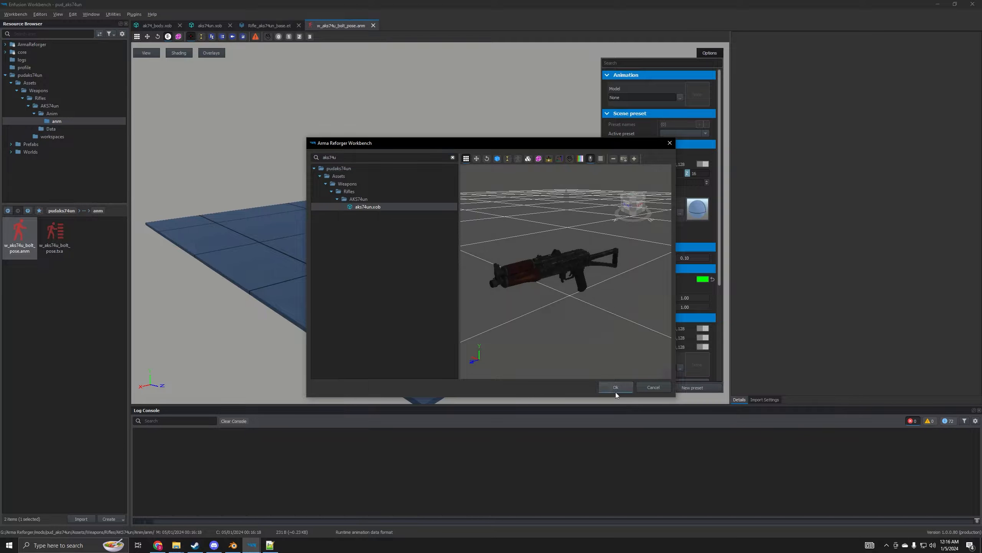
click(615, 390)
right_drag(461, 248, 444, 236)
click(374, 26)
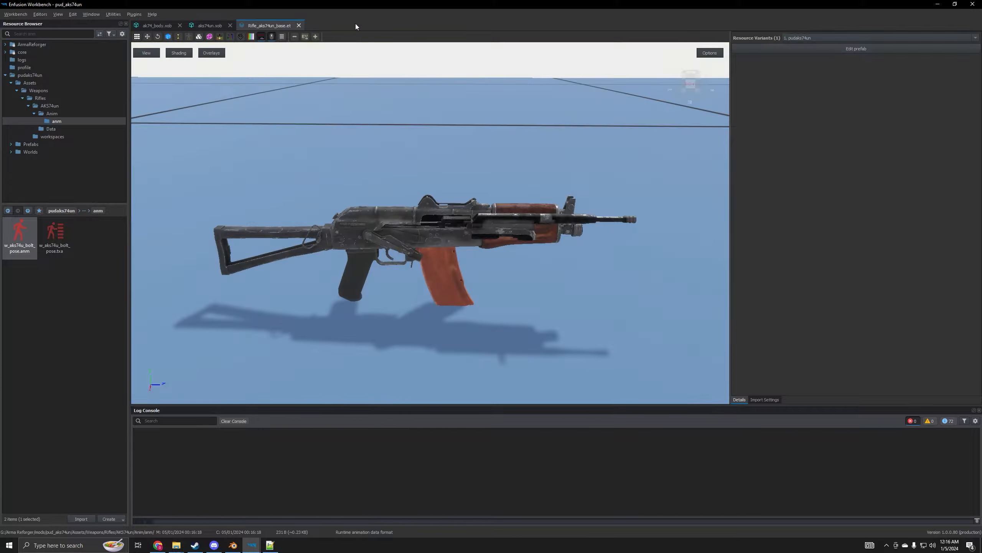
Step: Switch to the Animation Editor and assign w_aks74u_bolt_pose.anm to the Erc slot of BoltPose in the Reload group
mouse_move(255, 544)
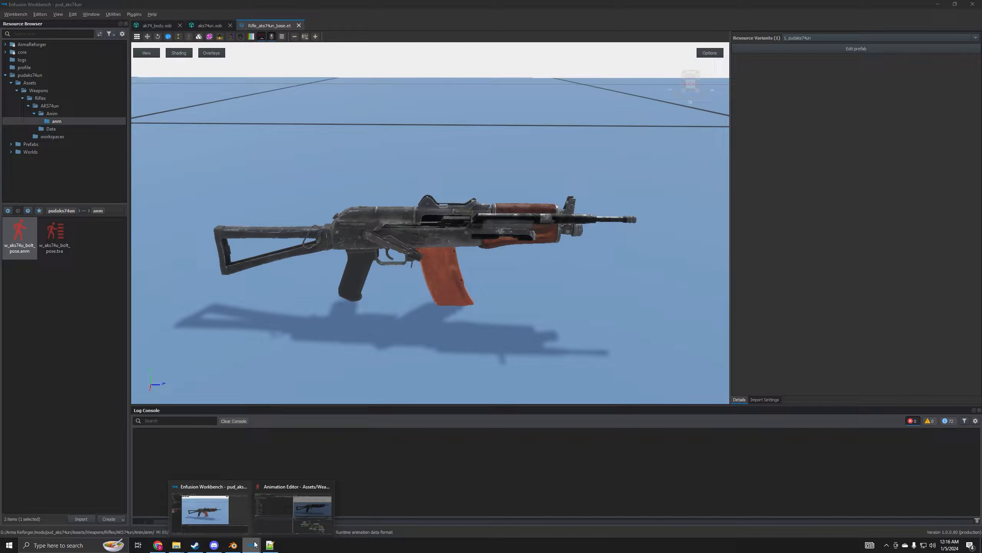
click(289, 513)
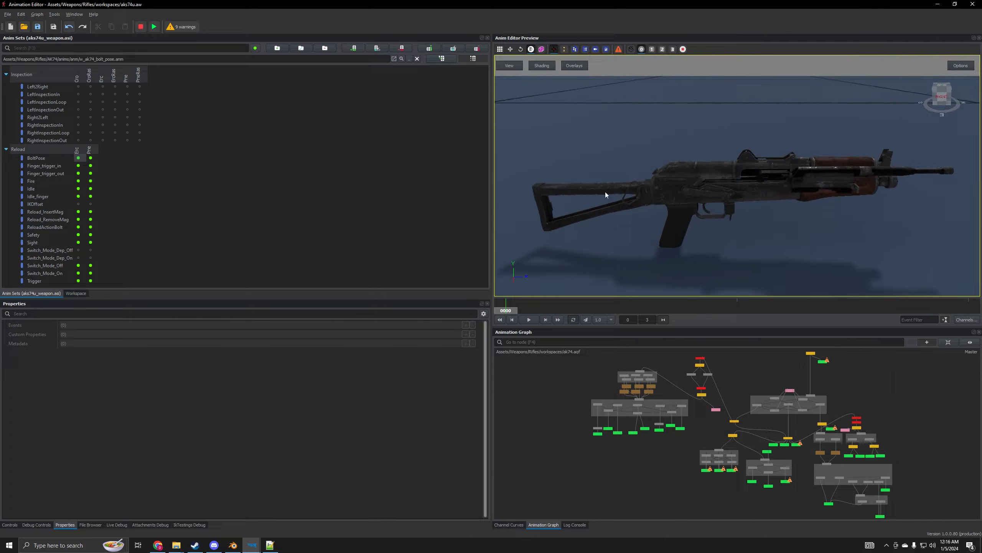
click(409, 59)
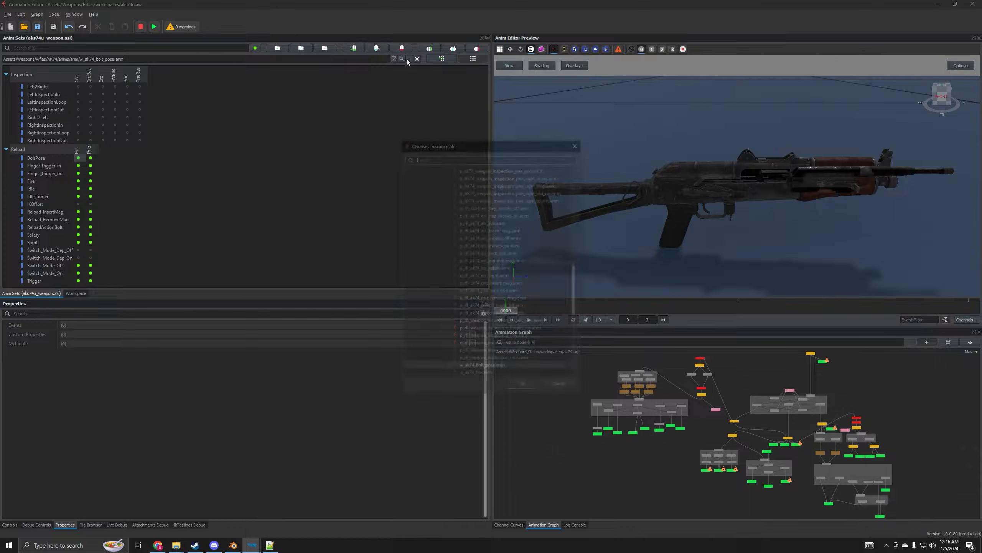
click(548, 388)
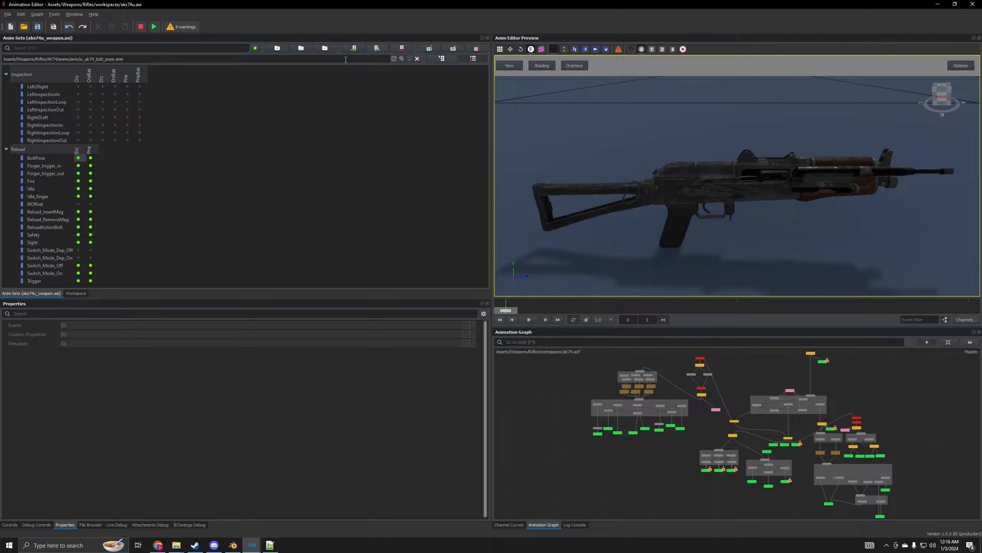
click(409, 59)
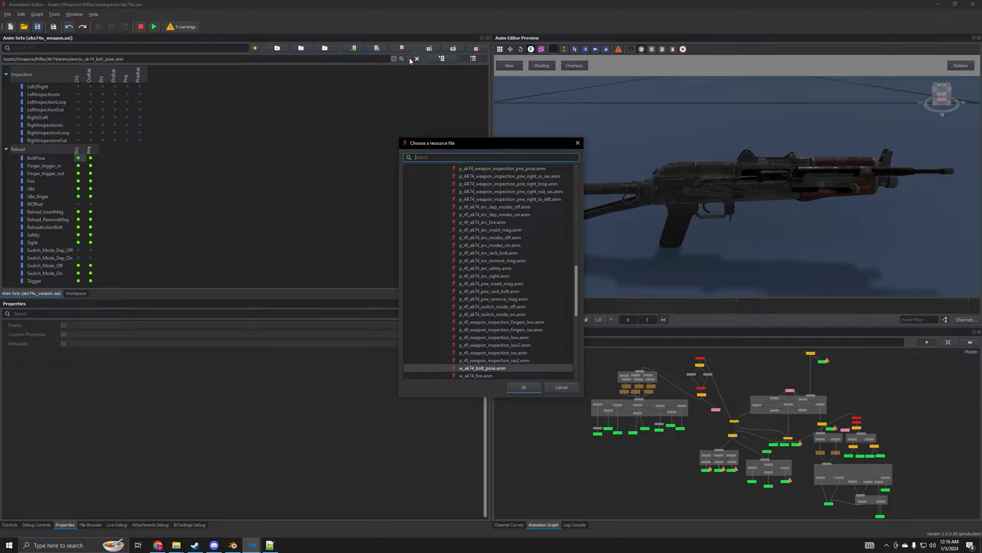
text(aks74u)
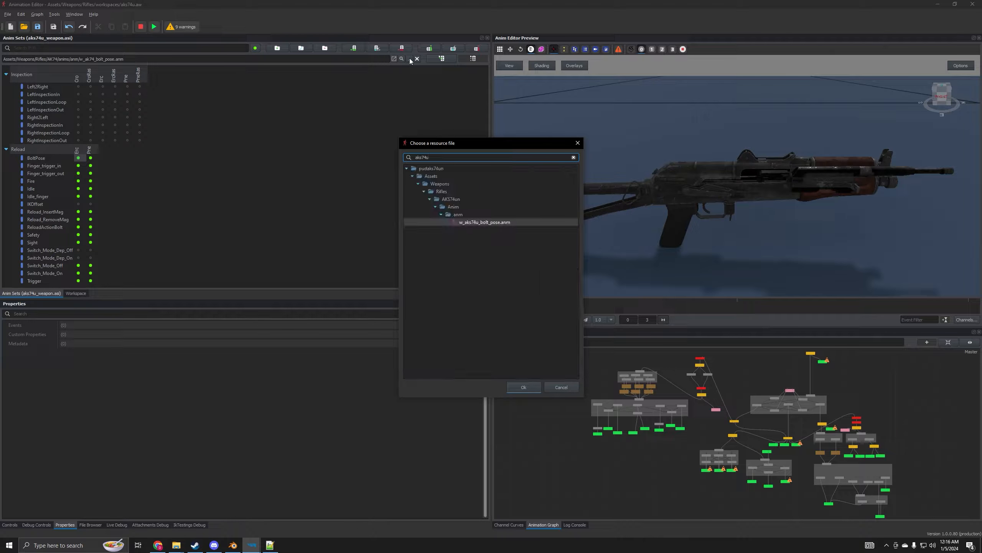
click(523, 387)
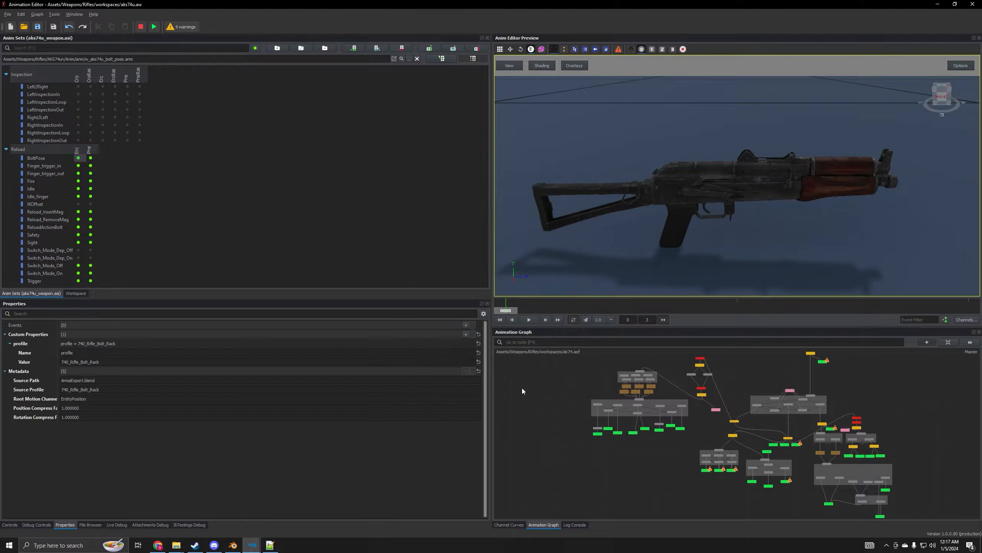
Step: Play the bolt pose preview and copy the w_aks74u_bolt_pose.anm path into the Pne slot of BoltPose
click(532, 320)
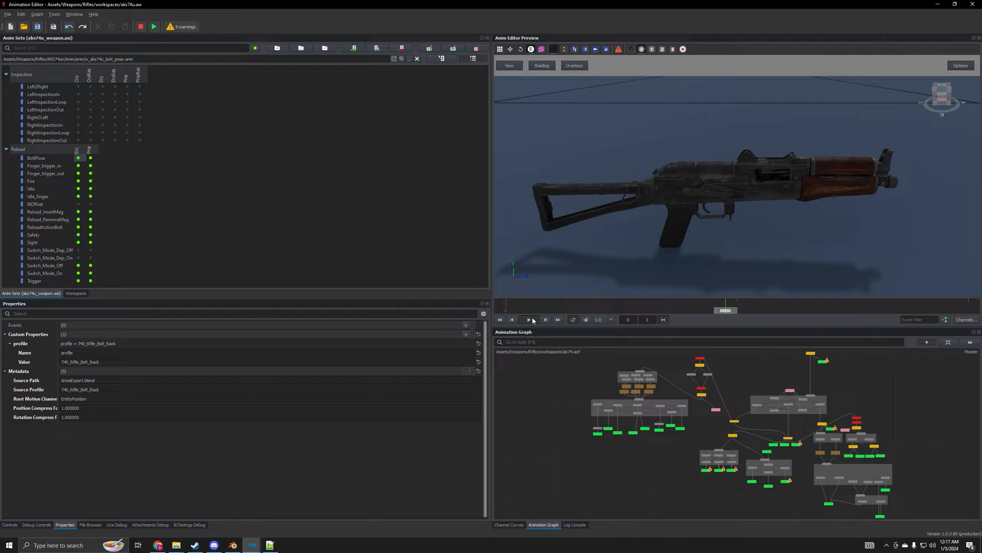
click(145, 60)
key(ctrl+c)
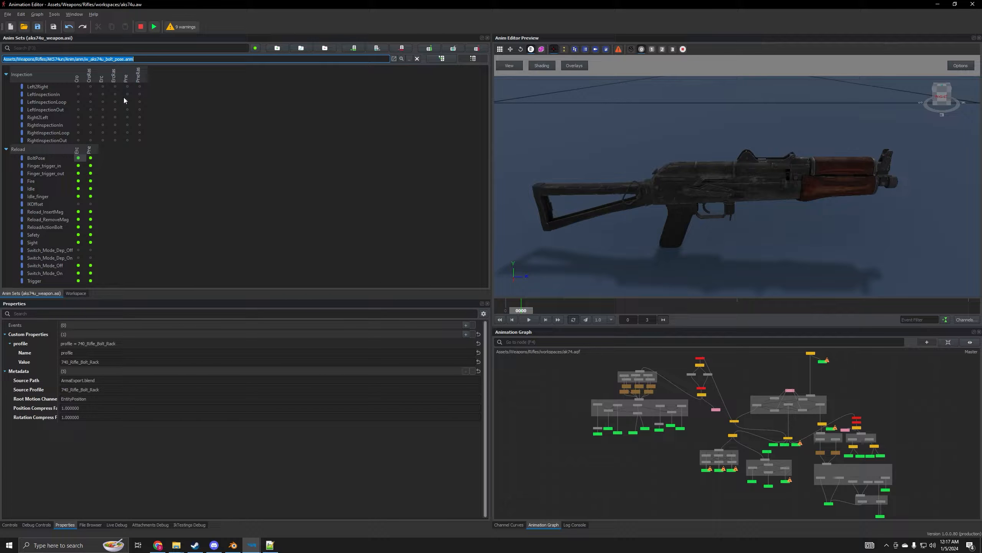
click(90, 158)
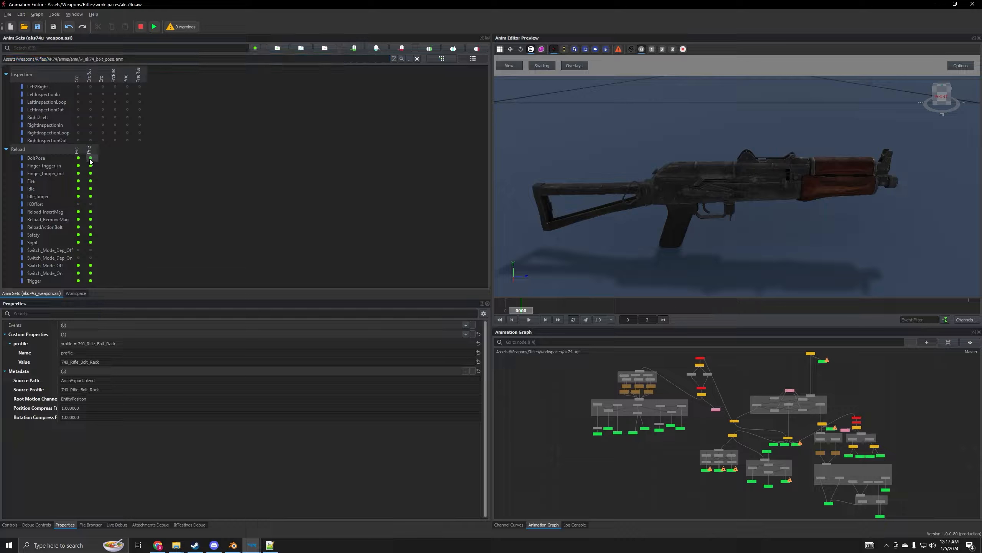
click(156, 58)
key(ctrl+a)
key(ctrl+v)
key(Return)
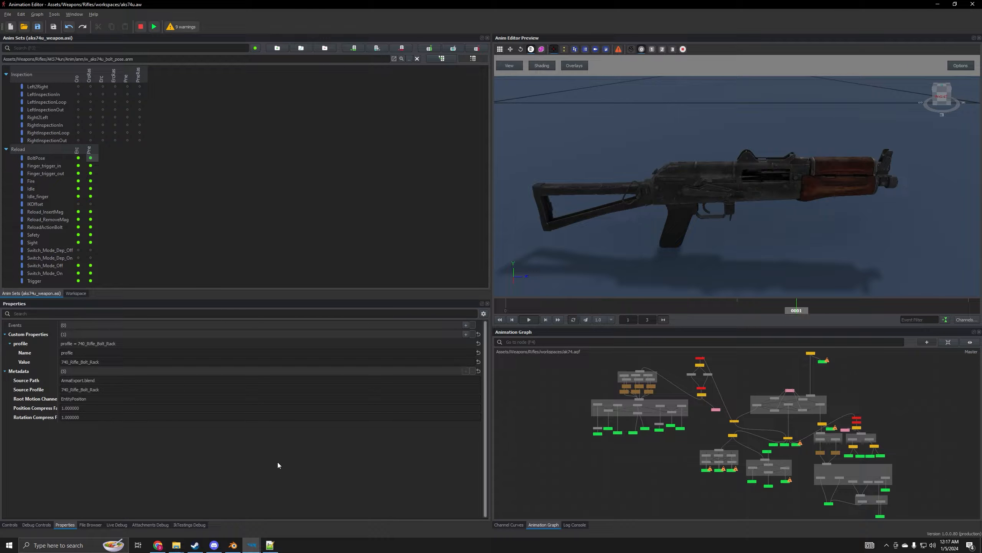
Step: Switch to Blender, start a TXA export and add a w_rfl_aks74u_erc_fire export with profile 726_Weapon_Bolt_trigger
click(233, 545)
click(413, 24)
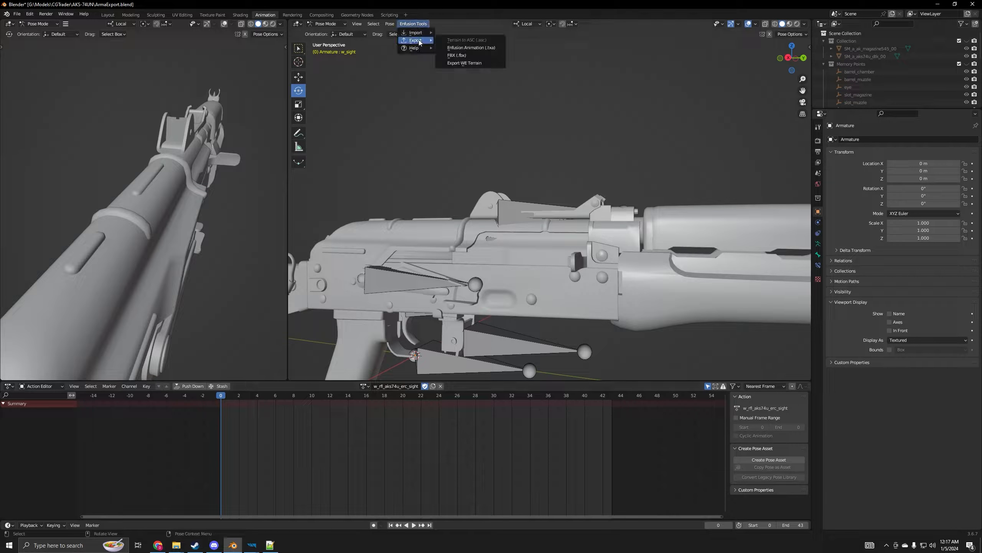
click(482, 51)
click(244, 125)
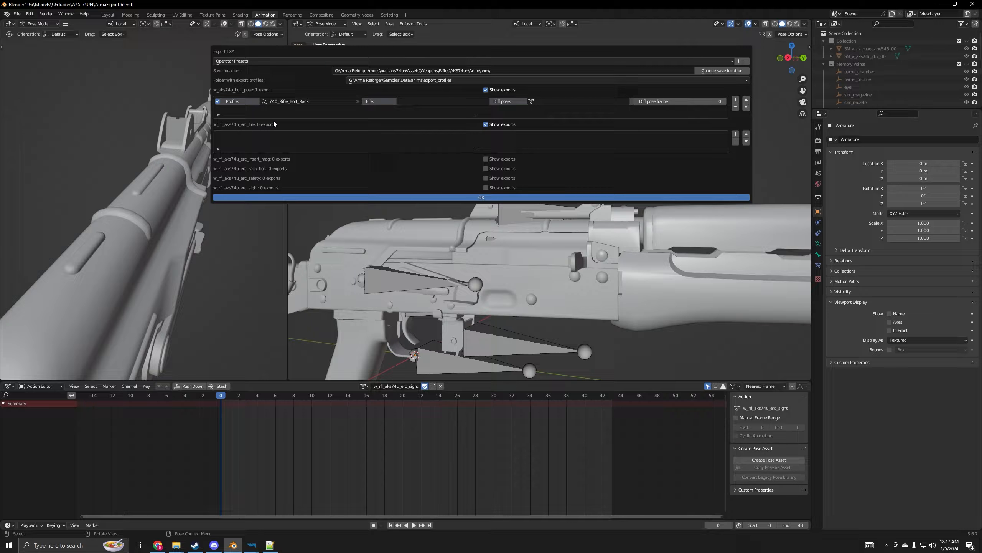
click(736, 134)
click(311, 135)
text(bolt)
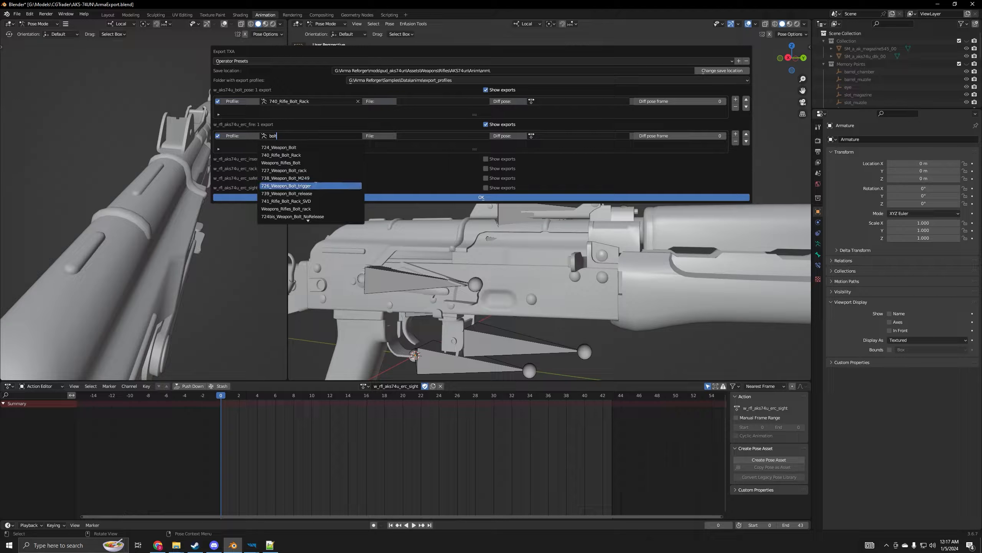
click(294, 186)
Step: Add an export for w_rfl_aks74u_erc_insert_mag with the profile 722_Weapon_MagRelease
click(486, 161)
click(736, 169)
click(306, 171)
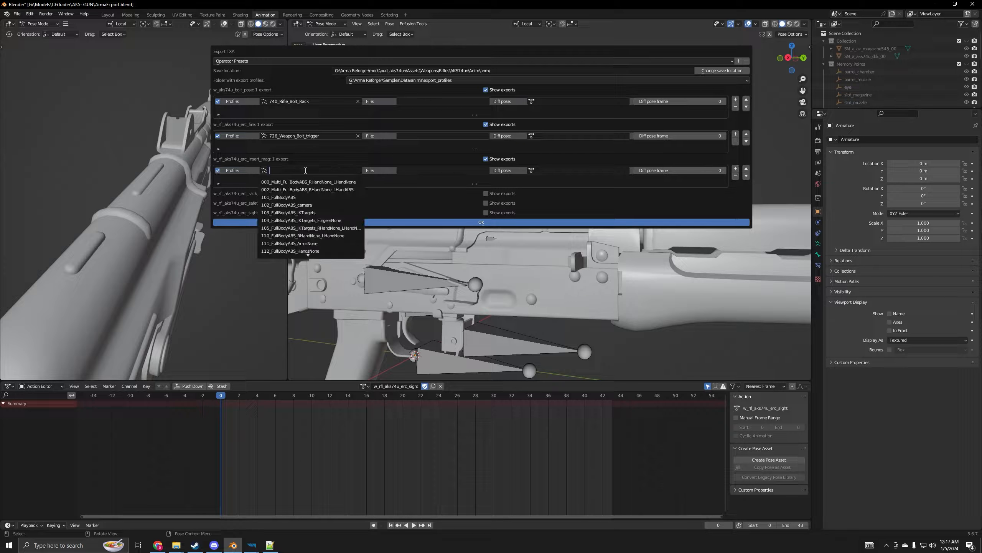
text(mag)
click(287, 213)
Step: Add an export for w_rfl_aks74u_erc_rack_bolt with the profile 740_Rifle_Bolt_Rack
click(485, 193)
click(735, 203)
click(279, 205)
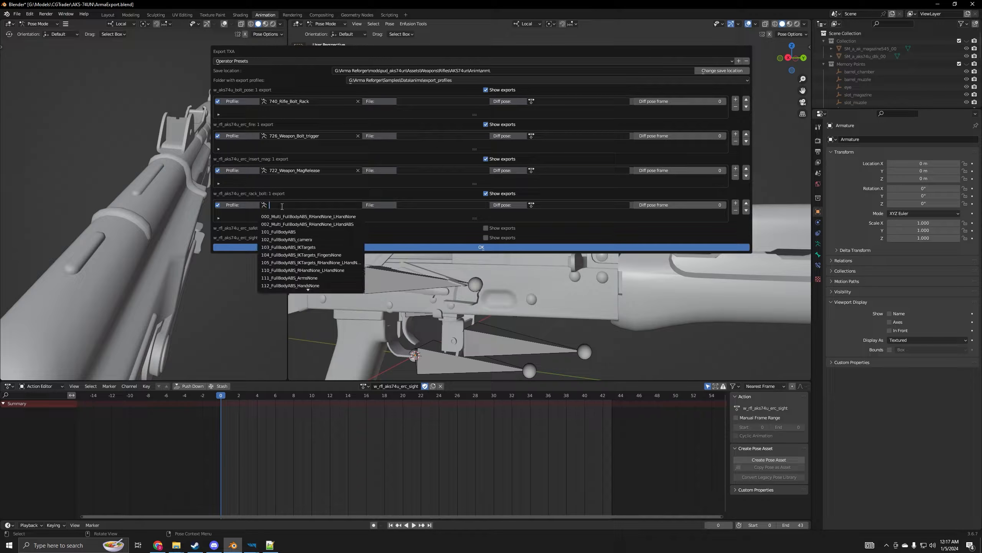
text(bolt)
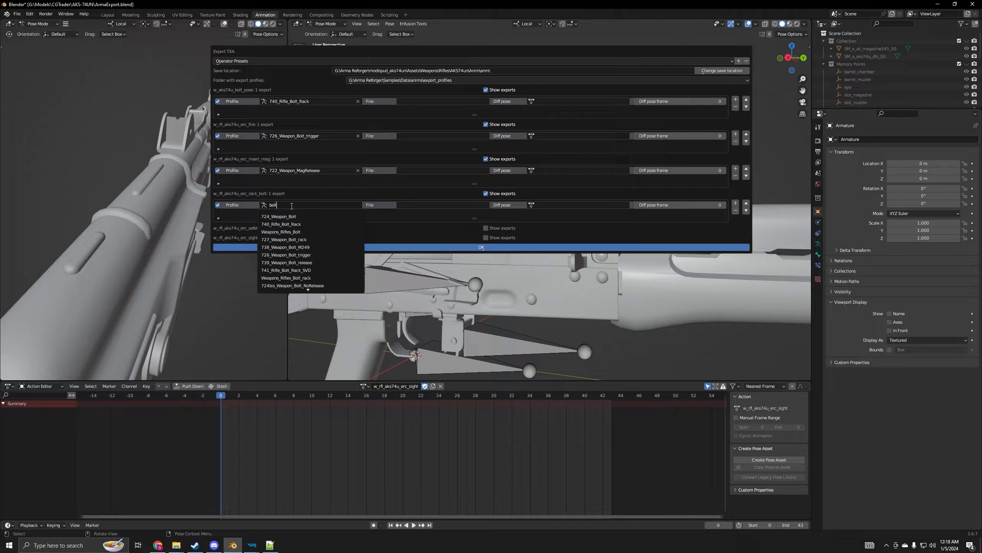
click(302, 224)
Step: Add an export for w_rfl_aks74u_erc_safety with the profile Weapons_Safety
click(486, 228)
click(279, 239)
text(safety)
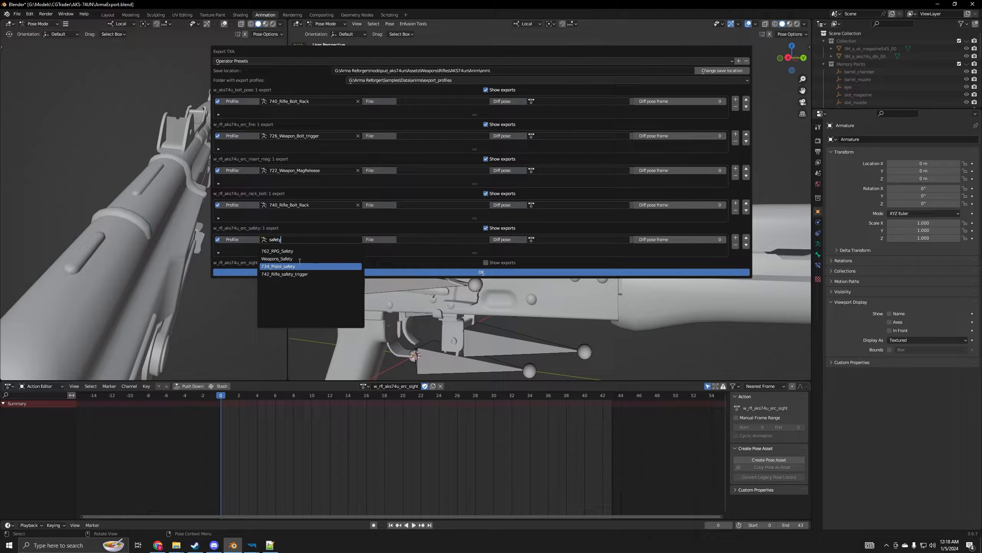
click(277, 259)
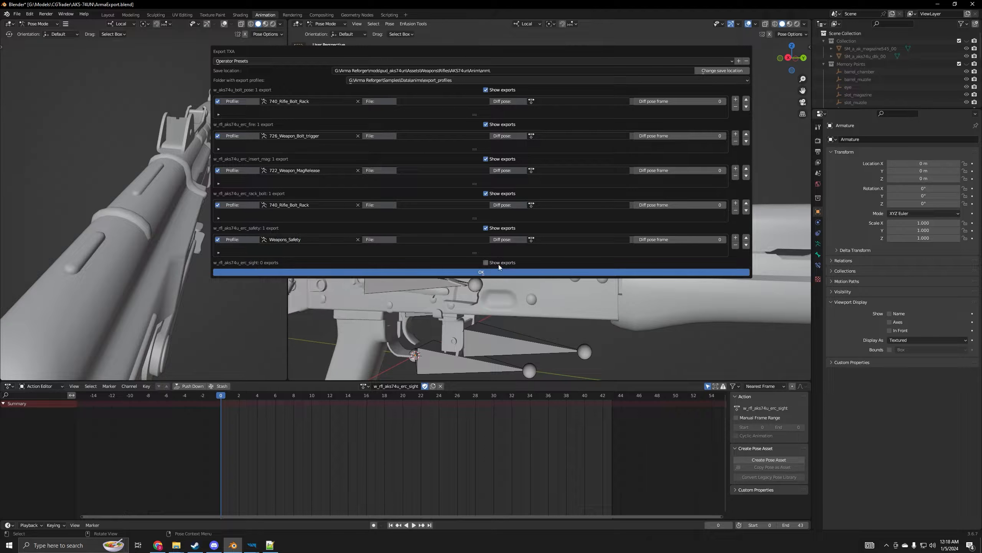
Step: Add an export for w_rfl_aks74u_erc_sight with the profile 723_Weapon_Sight, and run the TXA export
click(485, 263)
click(297, 274)
text(sight)
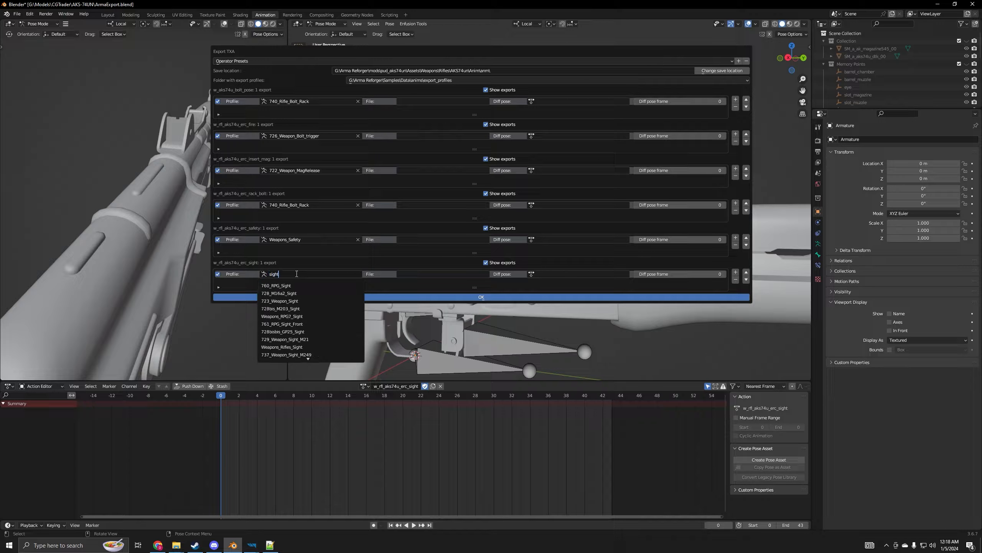
click(302, 301)
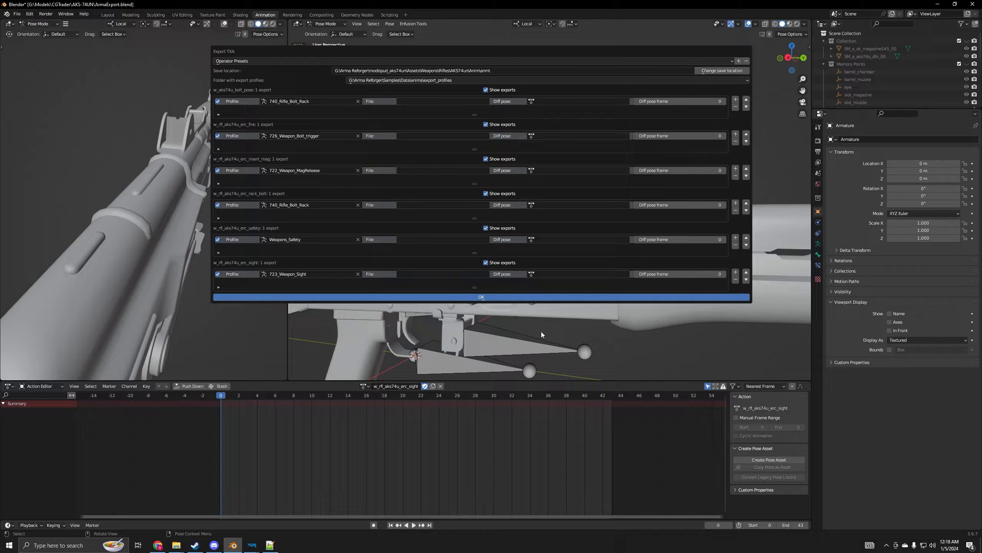
click(473, 297)
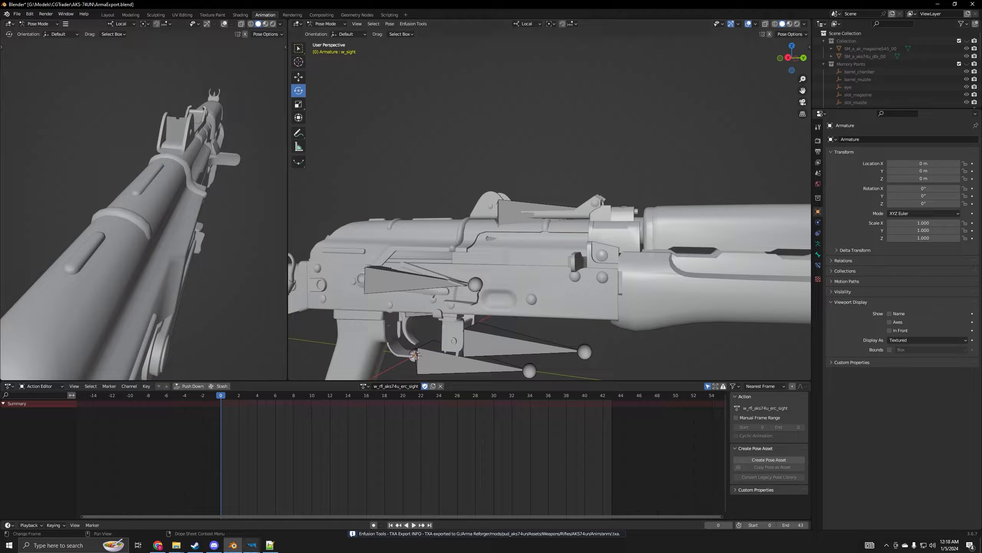
Step: Switch to Enfusion Workbench and register and import the fire, insert_mag, rack_bolt, safety and sight TXA files
mouse_move(252, 545)
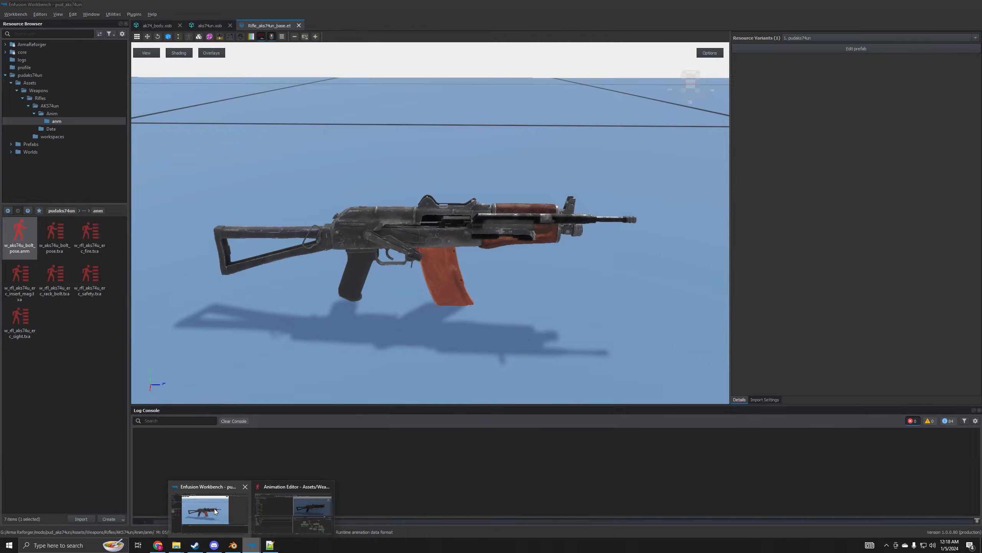
click(215, 511)
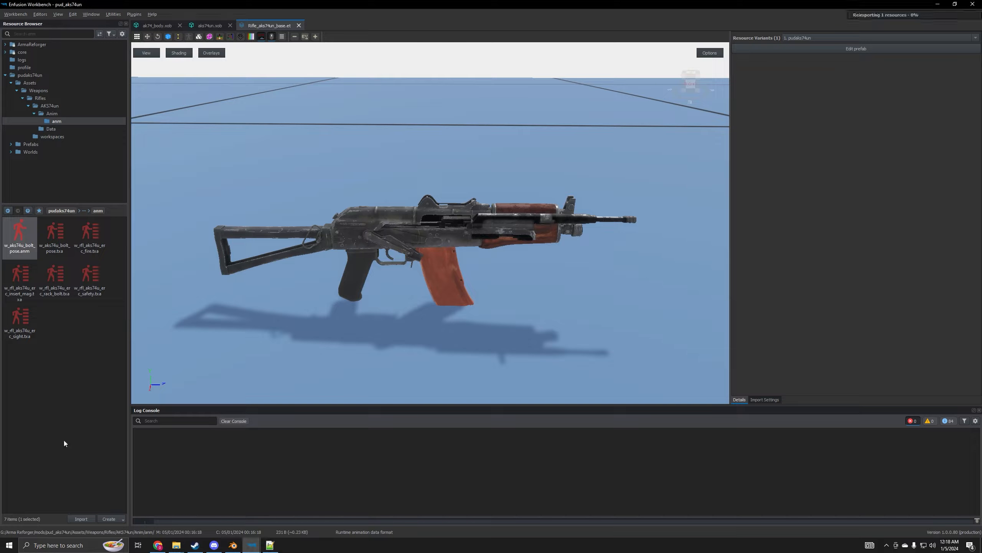
click(87, 248)
shift+click(21, 329)
right_click(21, 325)
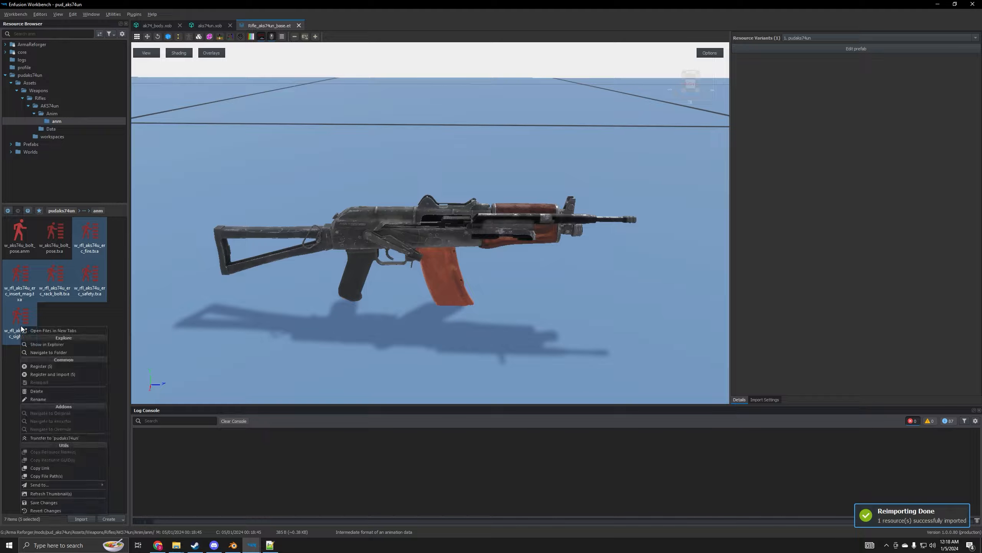
click(62, 372)
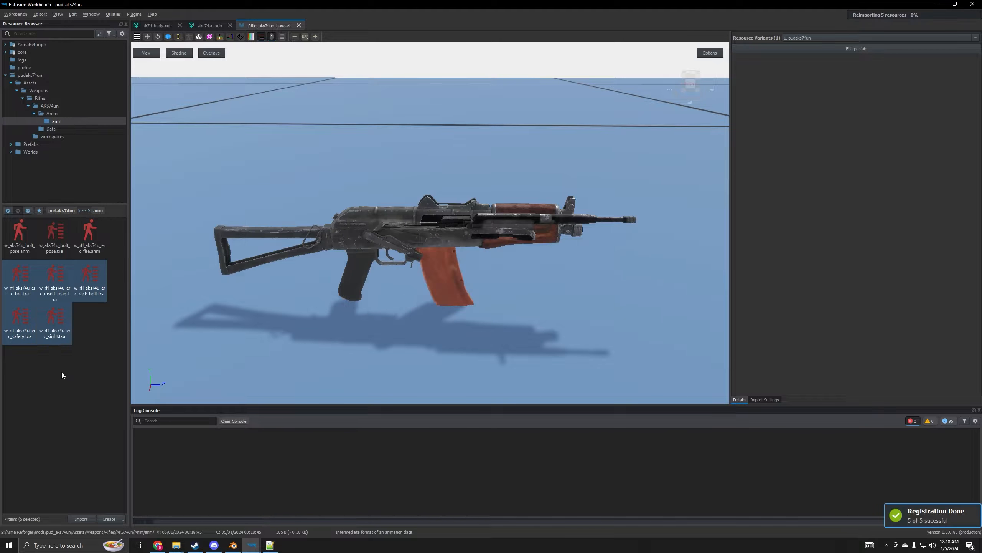
Step: Switch to the Animation Editor and assign w_rfl_aks74u_erc_fire.anm to the Erc slot of Fire in the Reload group
mouse_move(252, 545)
click(307, 511)
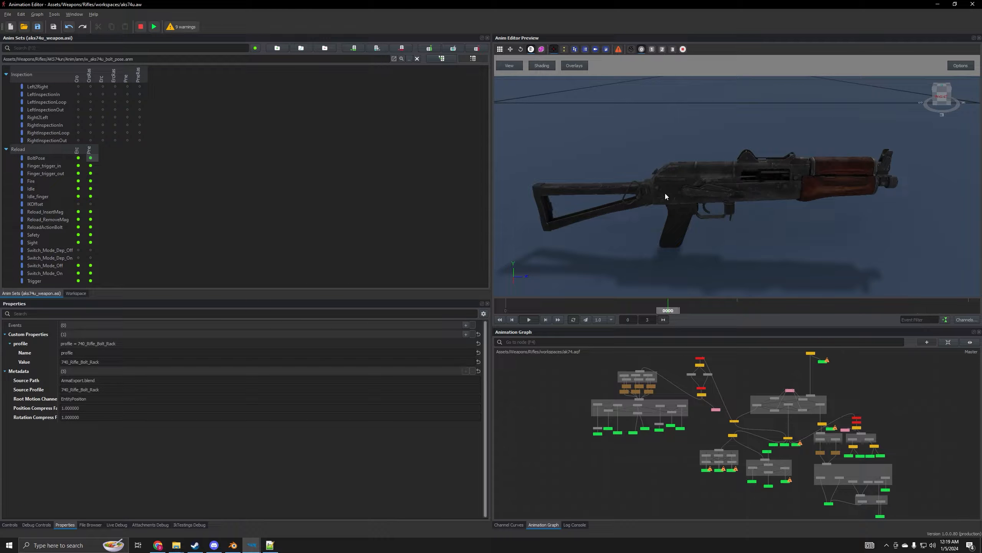
click(79, 181)
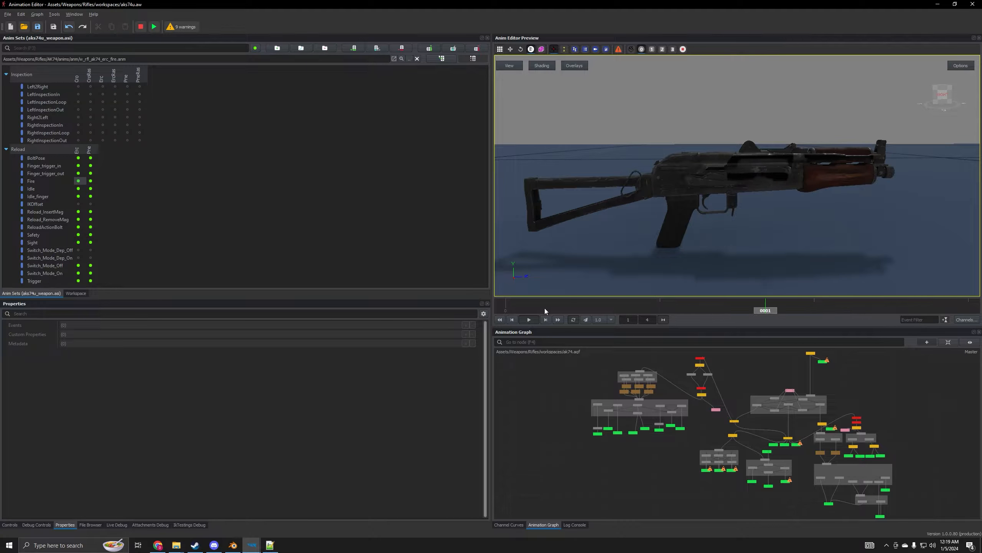
click(410, 59)
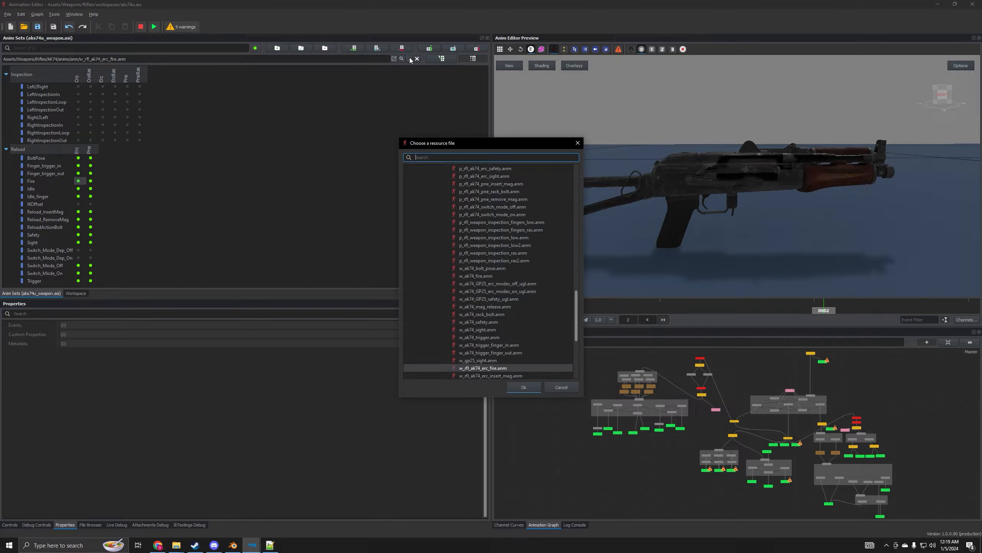
text(aks74u)
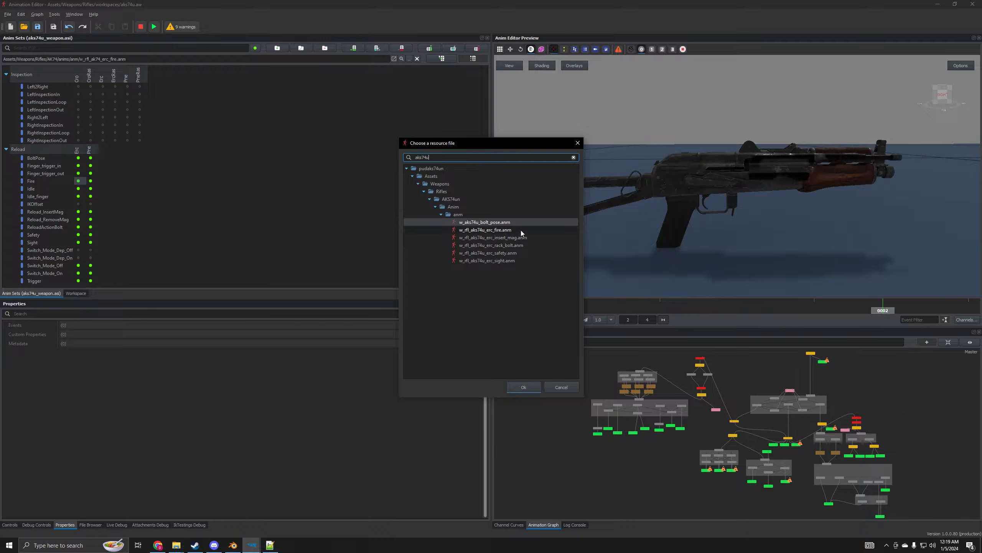
click(521, 230)
click(531, 386)
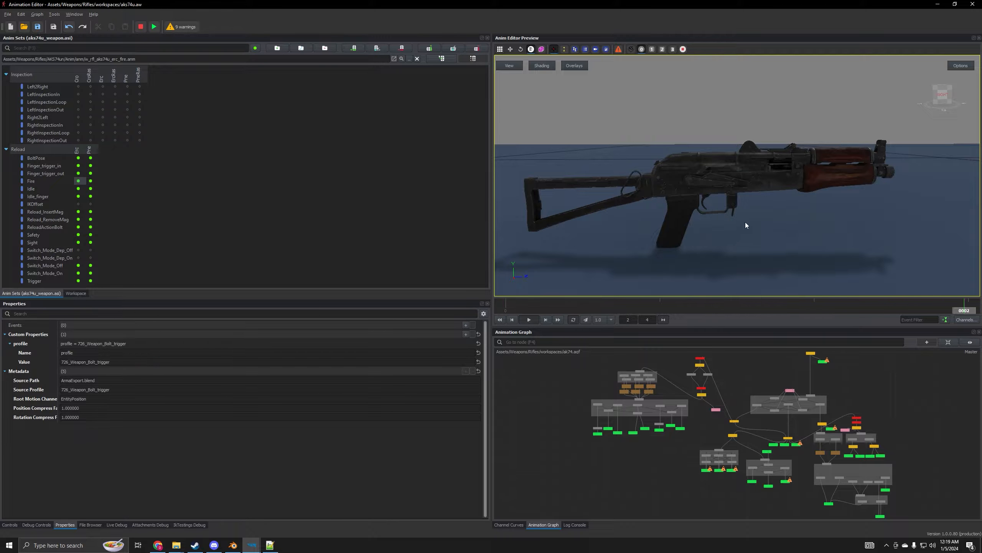
Step: Copy the w_rfl_aks74u_erc_fire.anm path into the Pne slot of Fire
triple_click(166, 59)
key(ctrl+c)
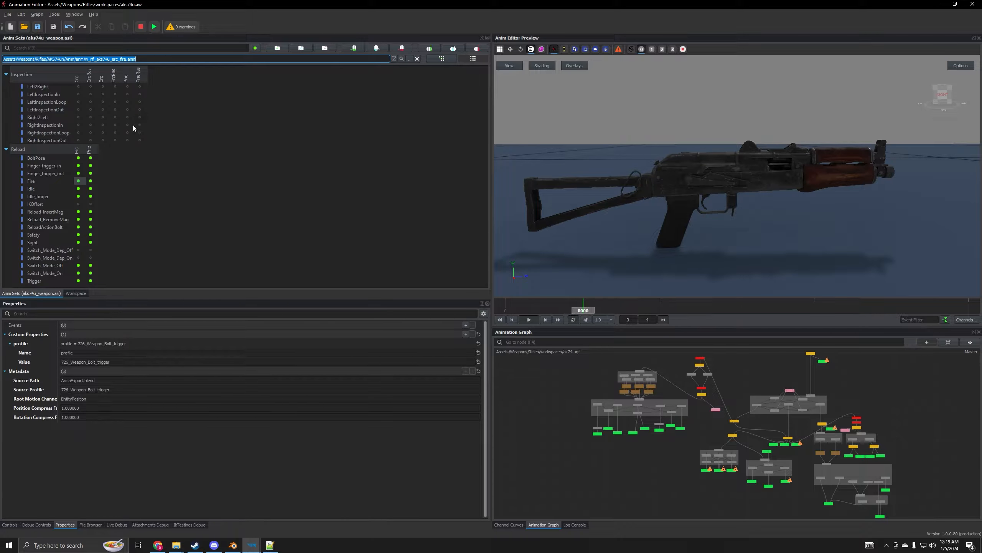
click(91, 182)
triple_click(144, 61)
key(ctrl+v)
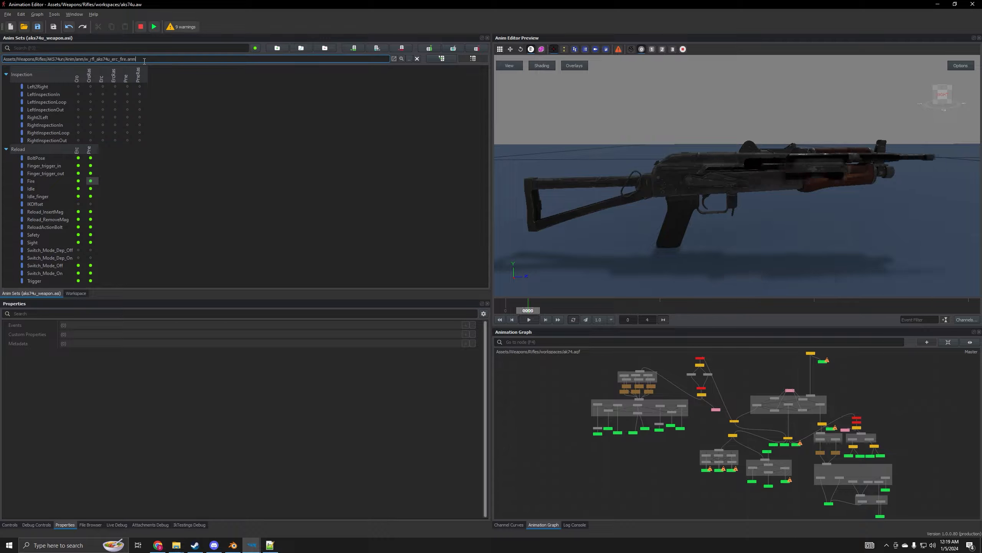
key(Return)
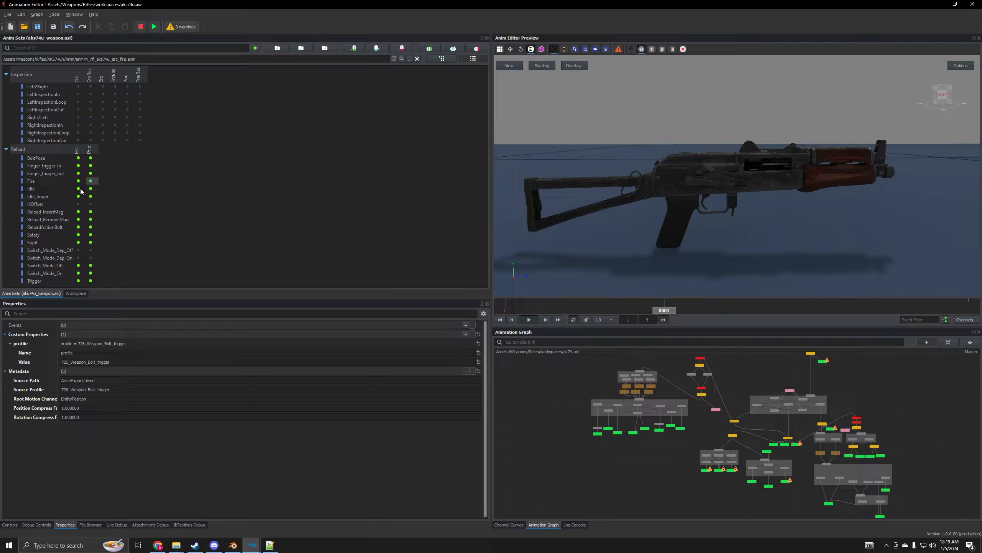
Step: Check the Idle and Idle_Finger Erc slots, and assign w_rfl_aks74u_erc_insert_mag.anm to the Erc slot of Reload_InsertMag
click(78, 189)
click(80, 197)
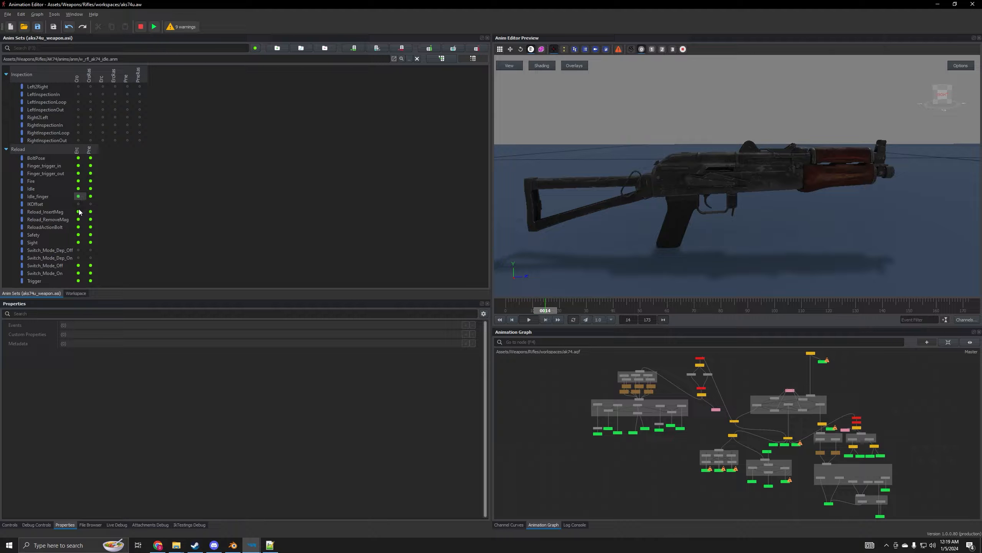
click(79, 212)
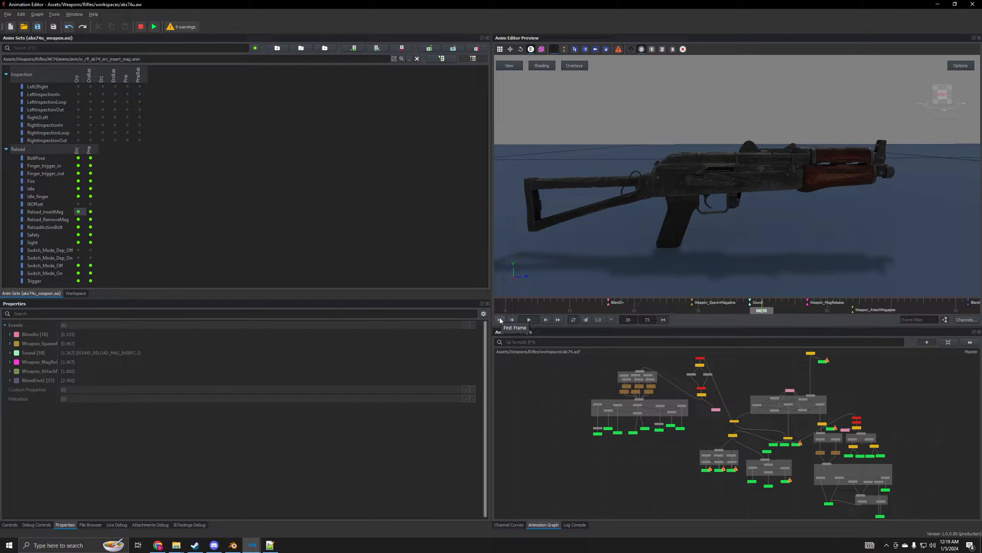
scroll(760, 210, up, 5)
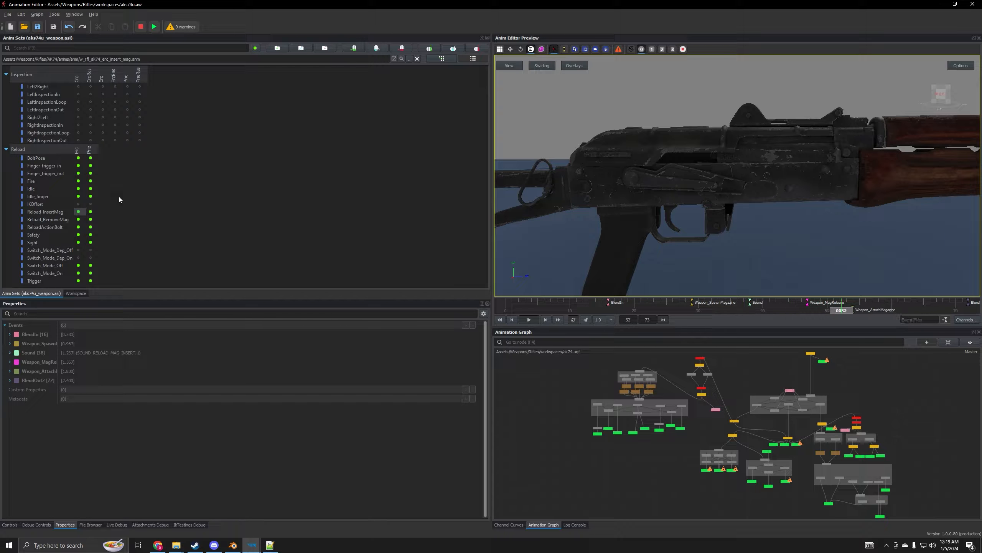
click(409, 59)
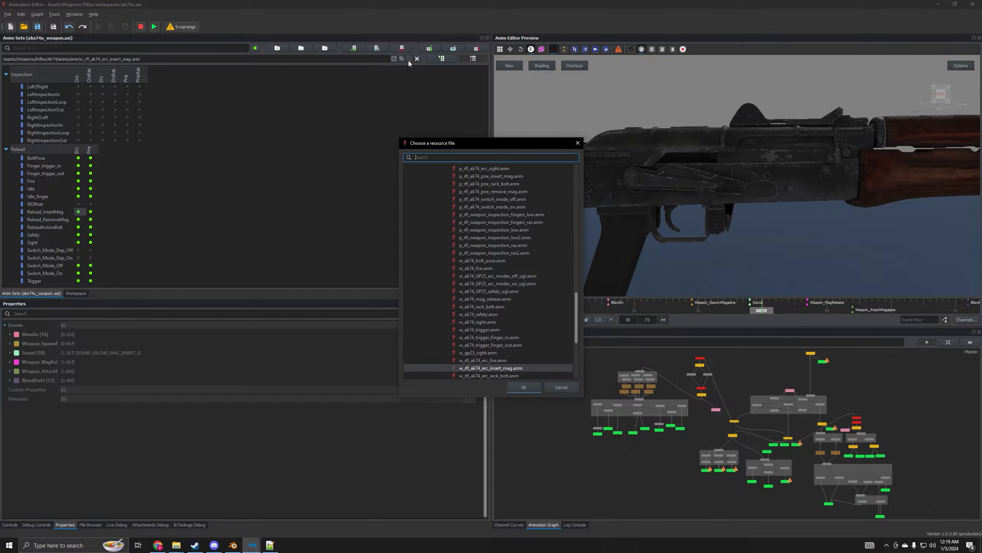
text(aks74u)
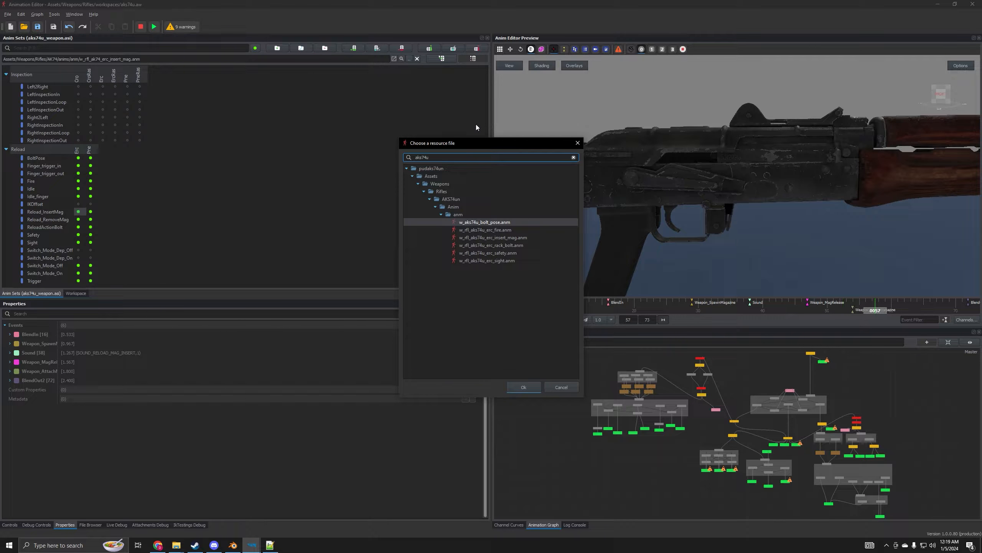
click(524, 237)
click(525, 387)
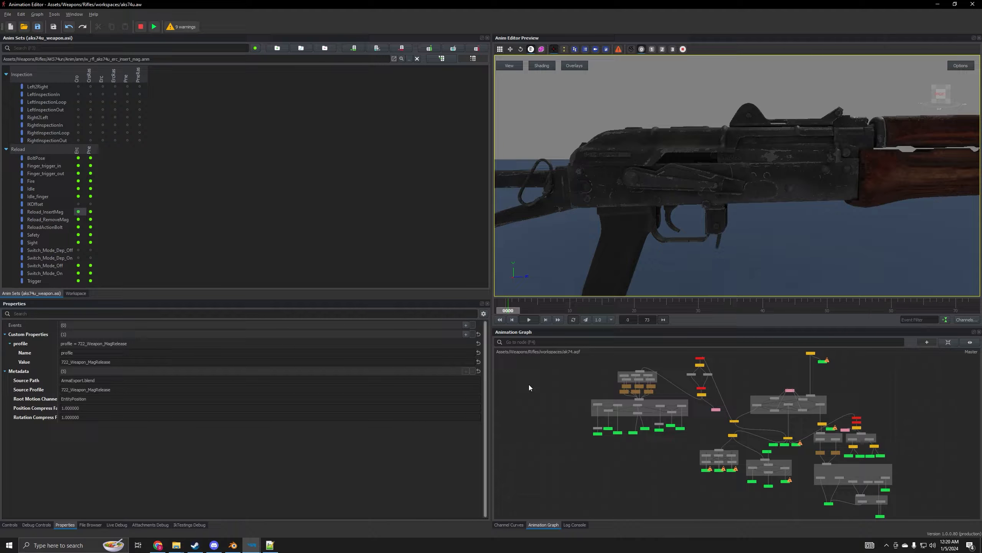
Step: Copy the w_rfl_aks74u_erc_insert_mag.anm path into the Pne slot of Reload_InsertMag
triple_click(160, 59)
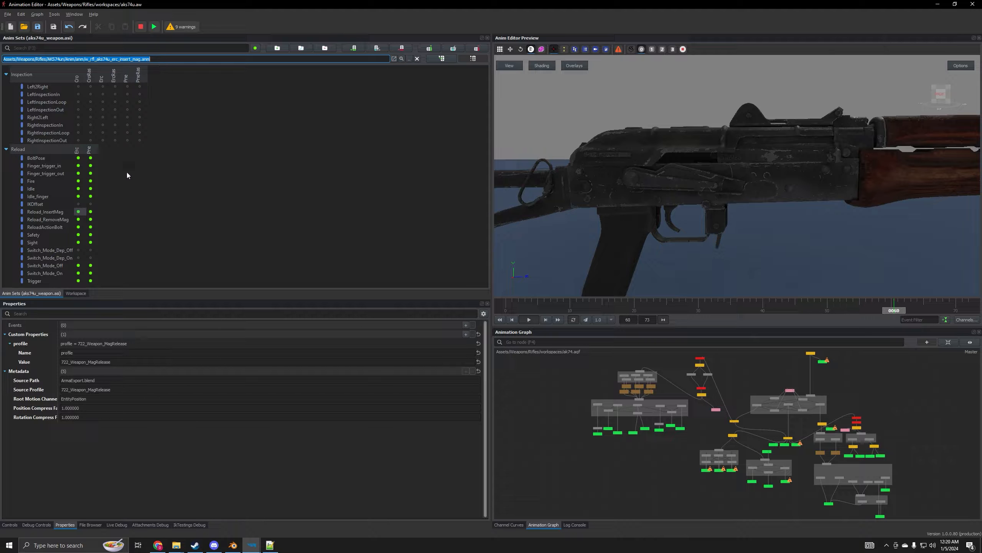
click(91, 212)
click(165, 60)
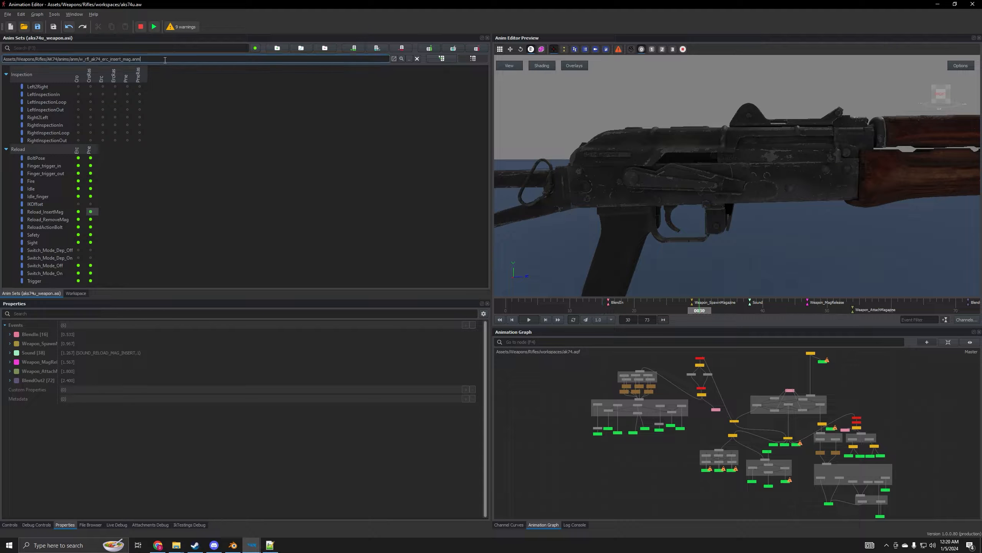
key(Return)
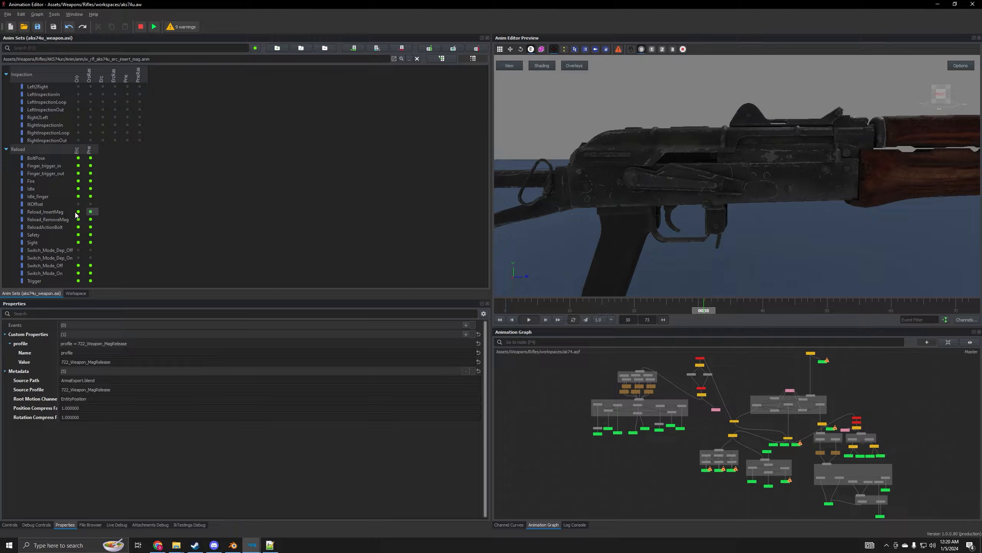
Step: Check the Erc slot of Reload_RemoveMag, and assign w_rfl_aks74u_erc_rack_bolt.anm to the Erc slot of ReloadActionBolt
click(77, 222)
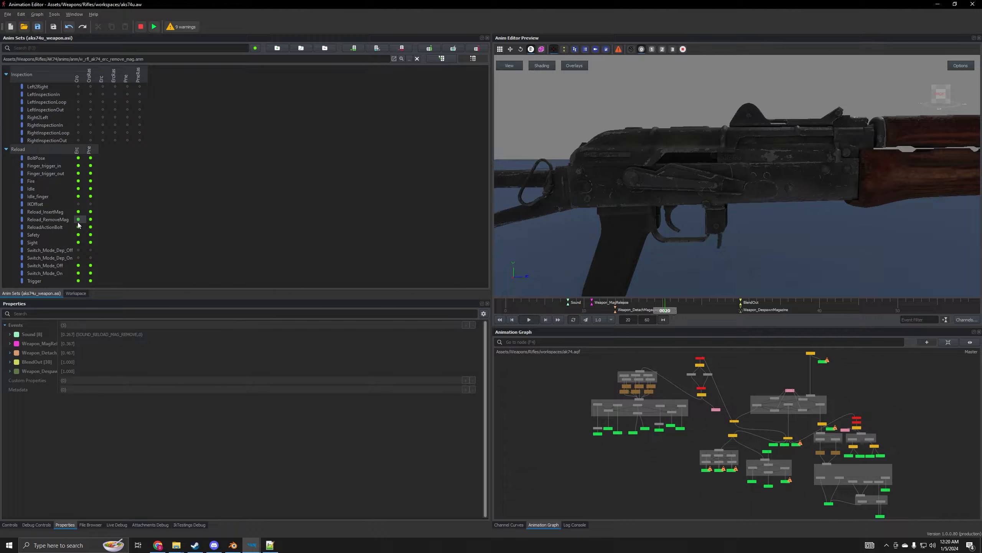
click(79, 227)
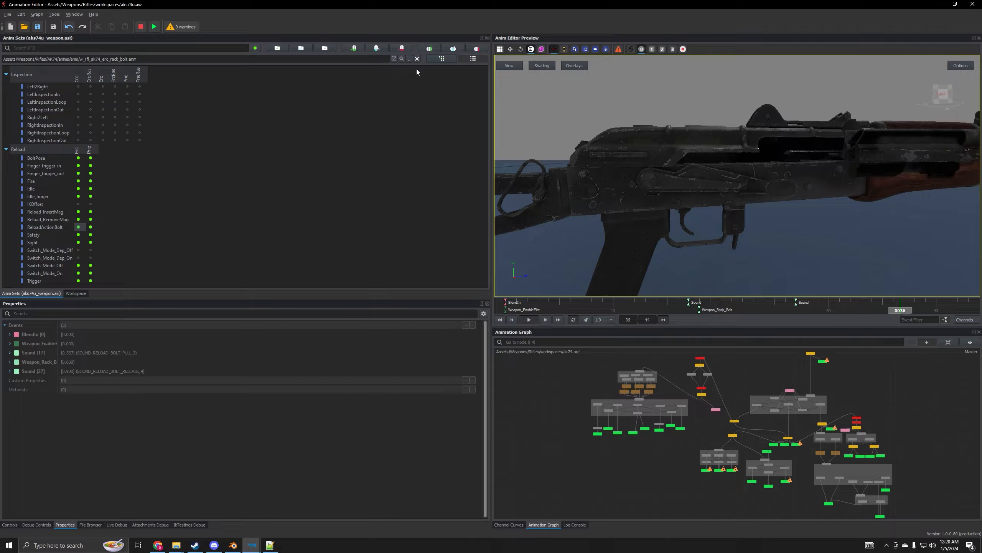
click(409, 58)
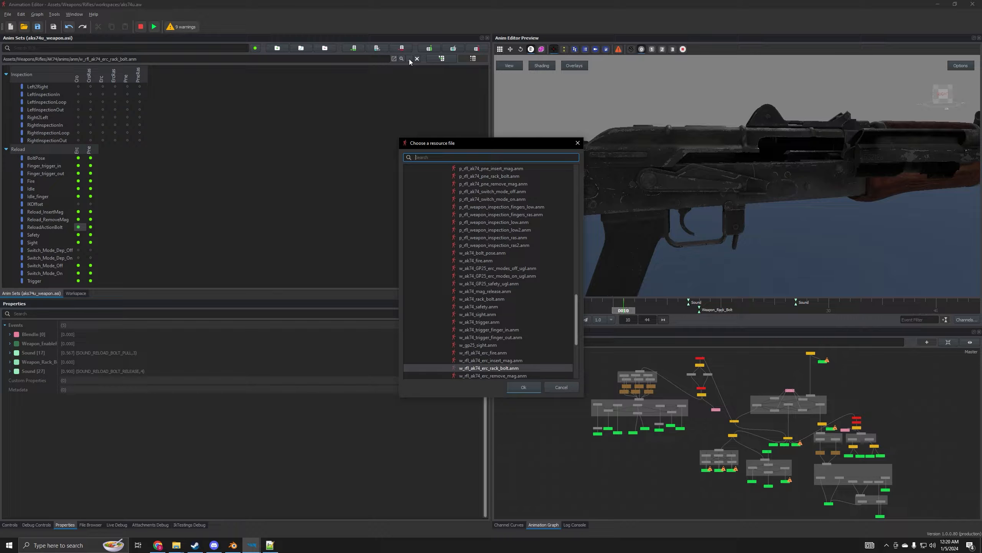
text(aks74u)
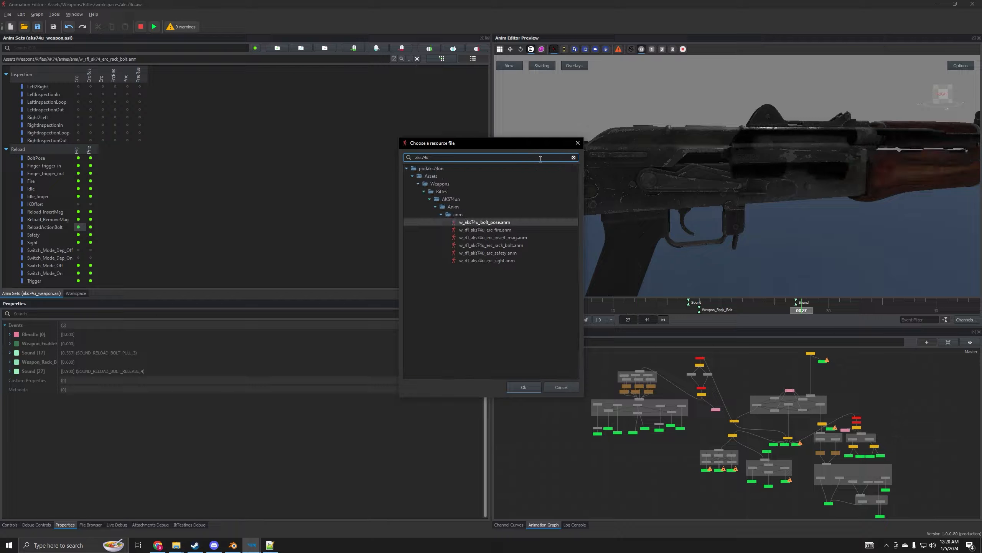
click(513, 244)
click(526, 388)
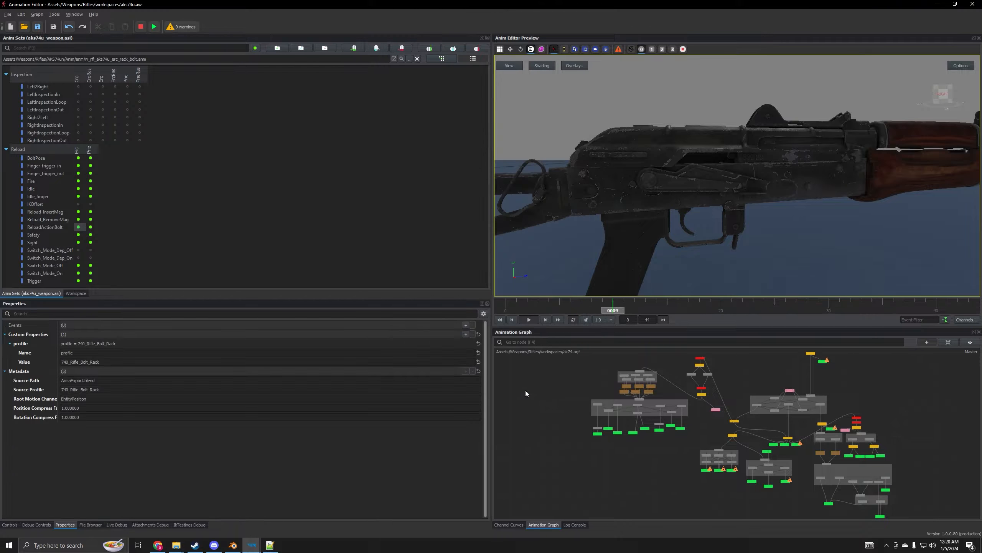
Step: Copy the w_rfl_aks74u_erc_rack_bolt.anm path into the Pne slot of ReloadActionBolt
triple_click(189, 60)
key(ctrl+c)
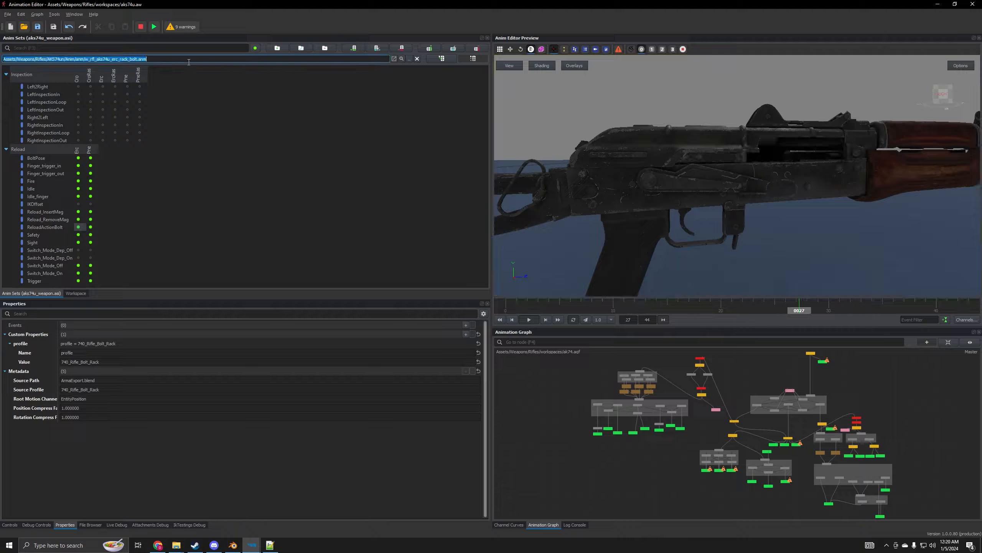
click(92, 226)
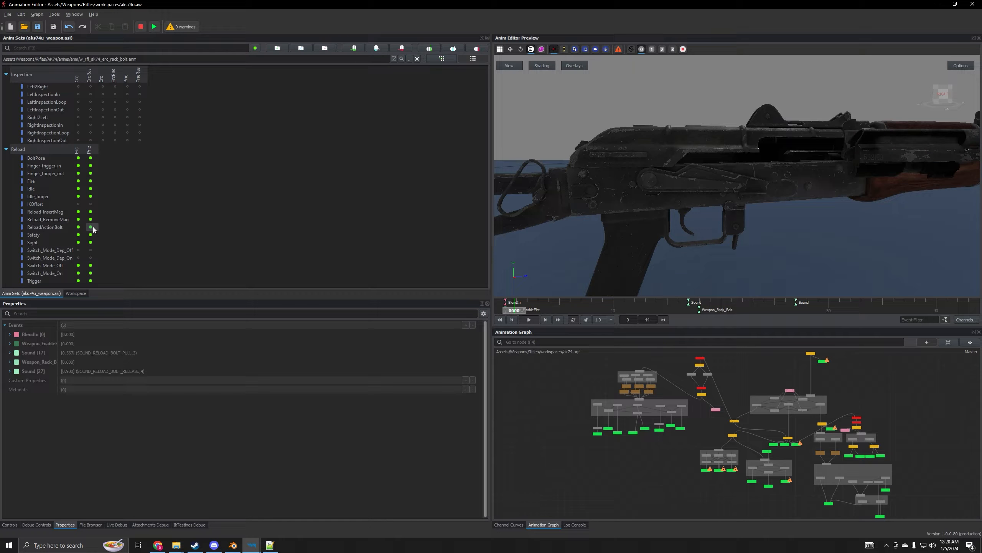
triple_click(205, 57)
key(ctrl+v)
key(Return)
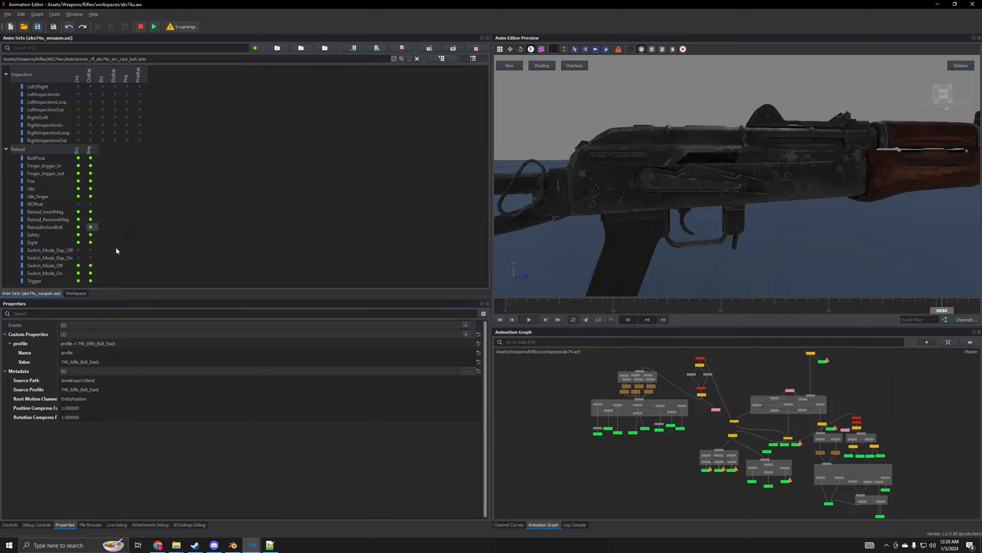
Step: Assign w_rfl_aks74u_erc_safety.anm to the Erc slot of Safety in the Reload group
click(78, 234)
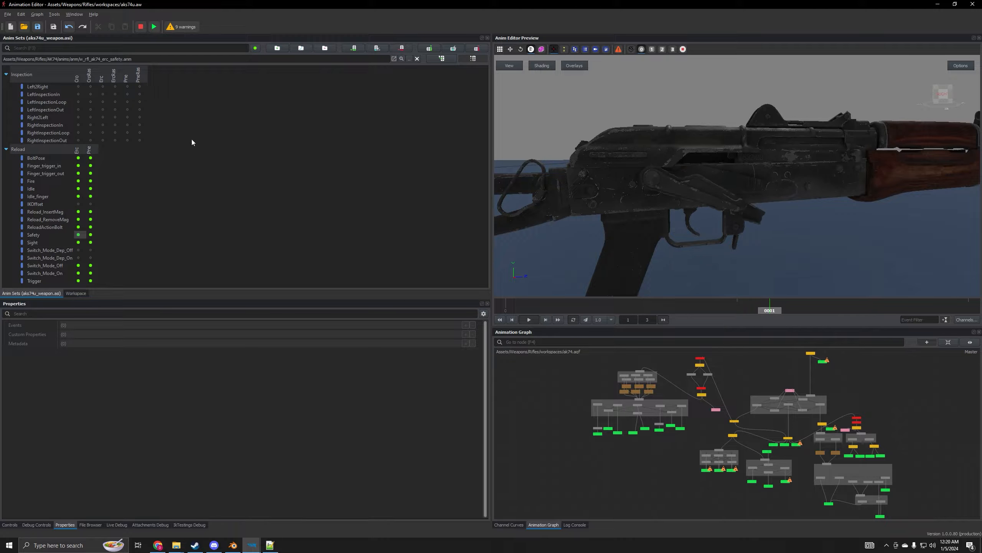
click(411, 60)
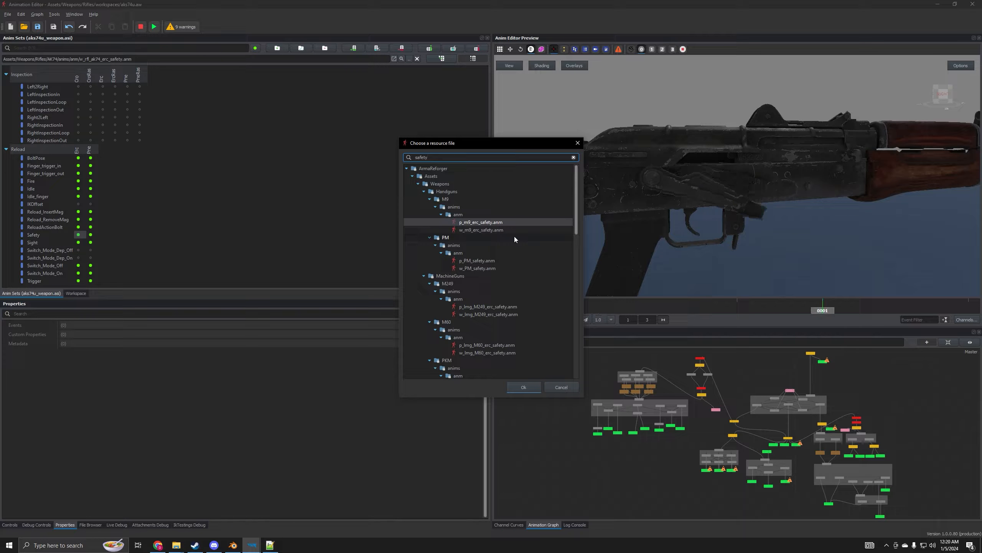
key(ctrl+a)
text(aks)
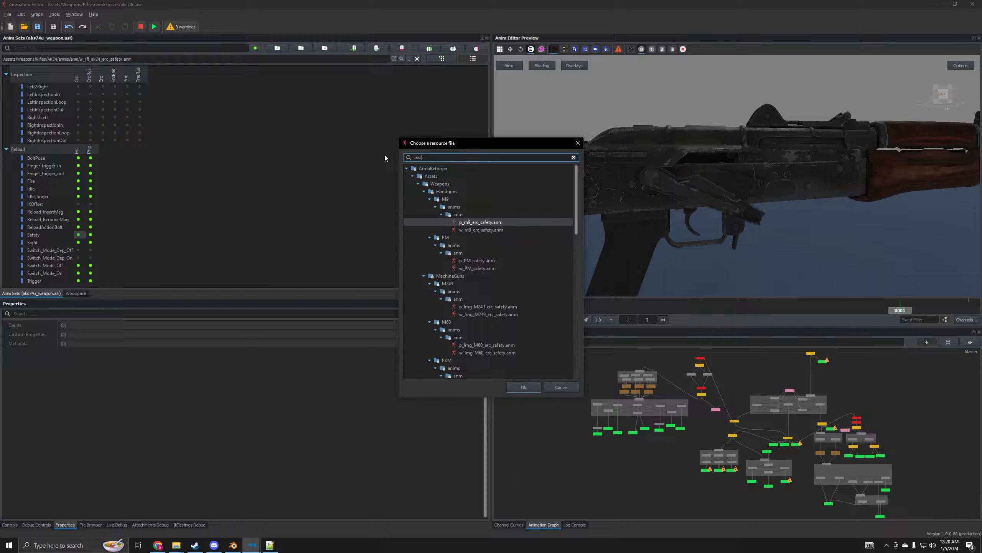
text(74u)
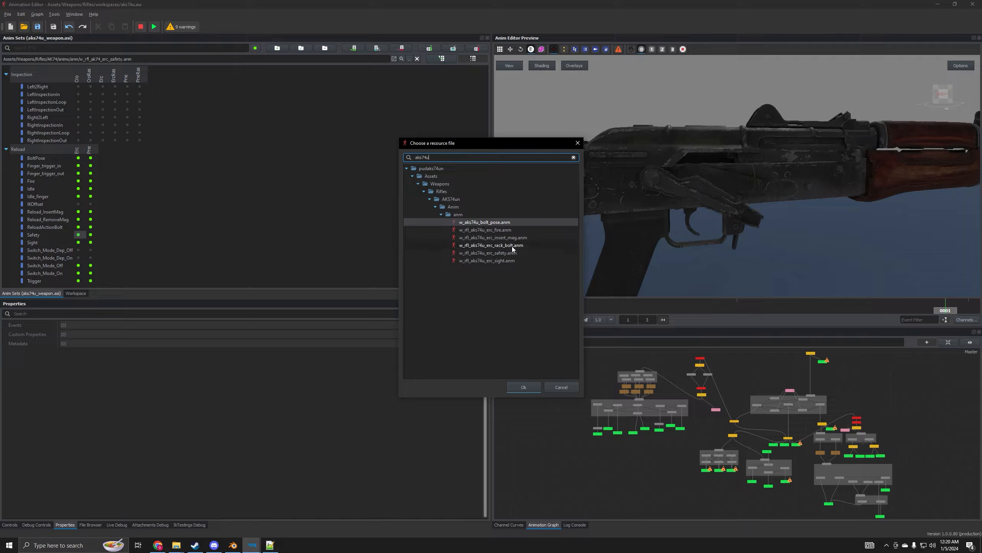
click(503, 252)
click(519, 385)
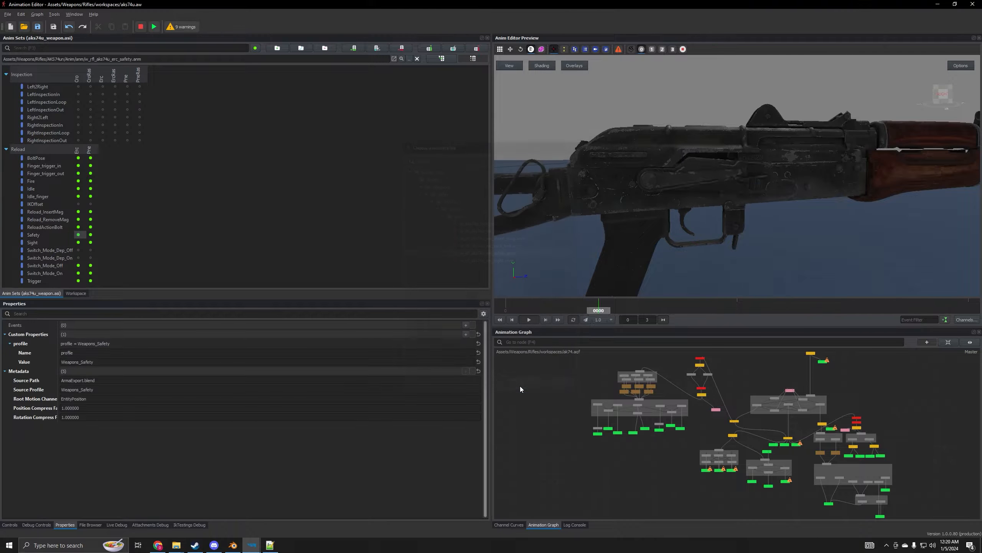
Step: Step through the safety animation frame by frame in the preview and return to its first frame
click(501, 321)
scroll(764, 198, up, 4)
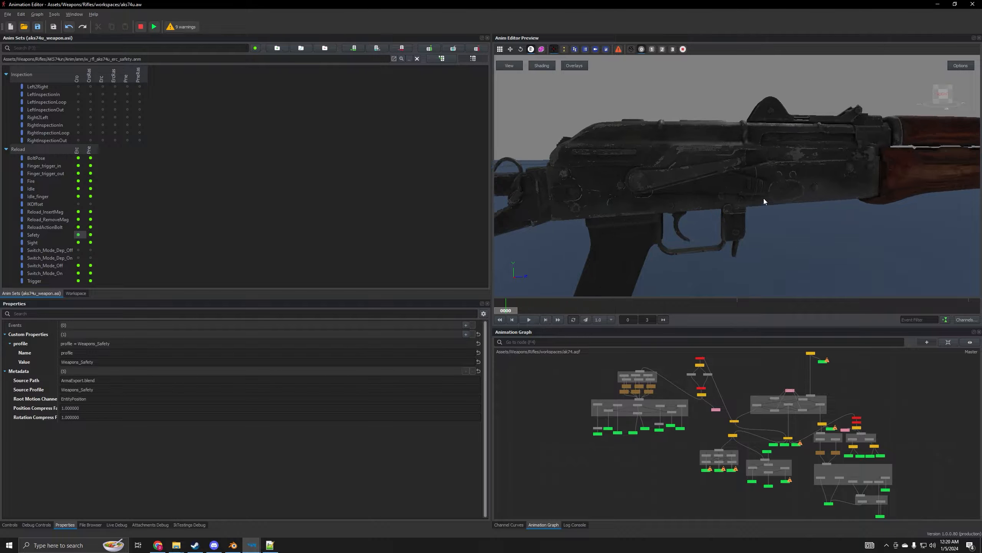
click(545, 320)
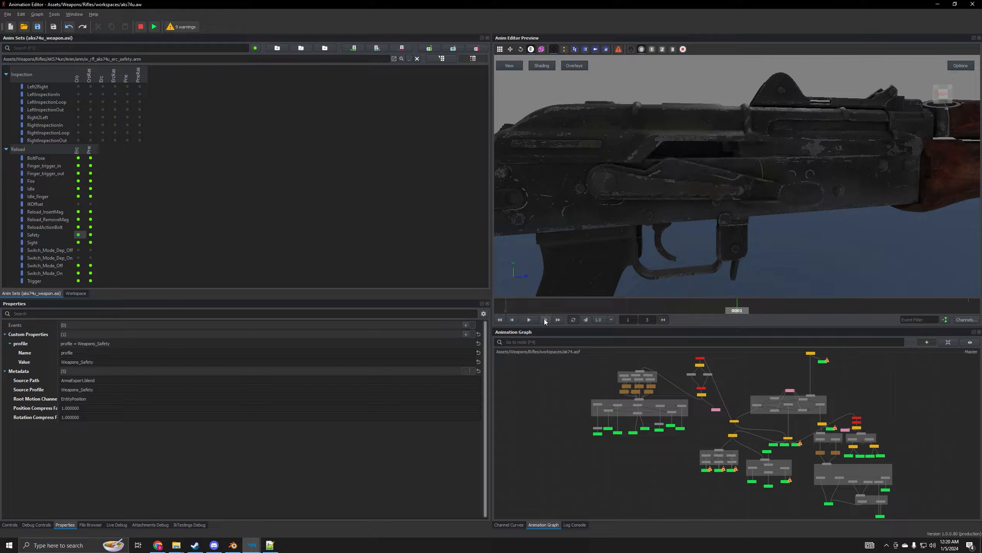
click(545, 320)
click(545, 320)
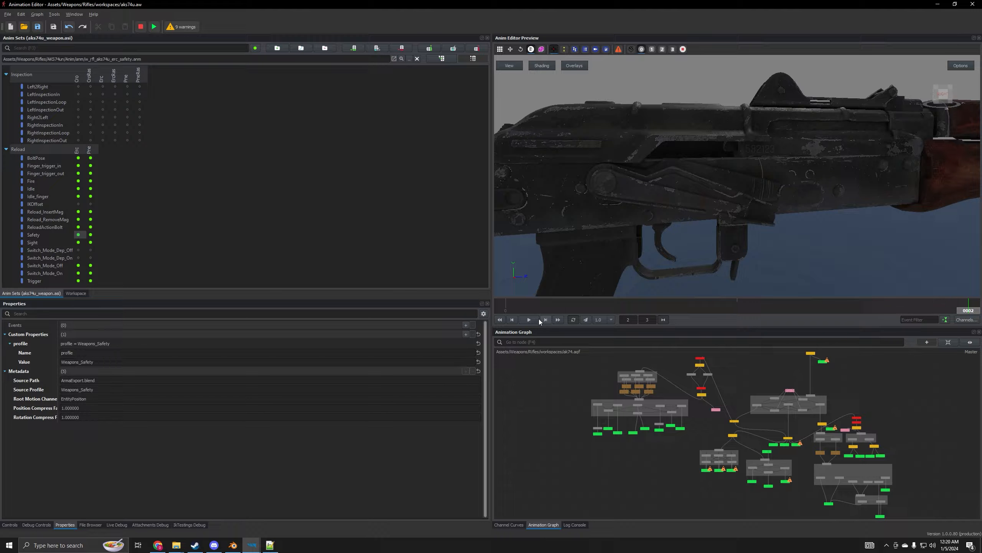
click(499, 319)
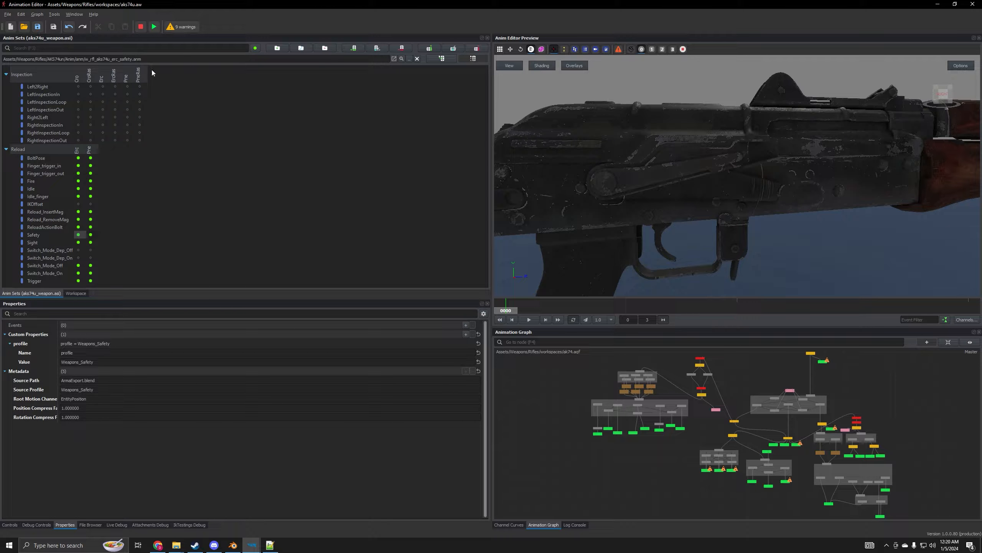
Step: Copy the w_rfl_aks74u_erc_safety.anm path into the Pne slot of Safety
click(165, 58)
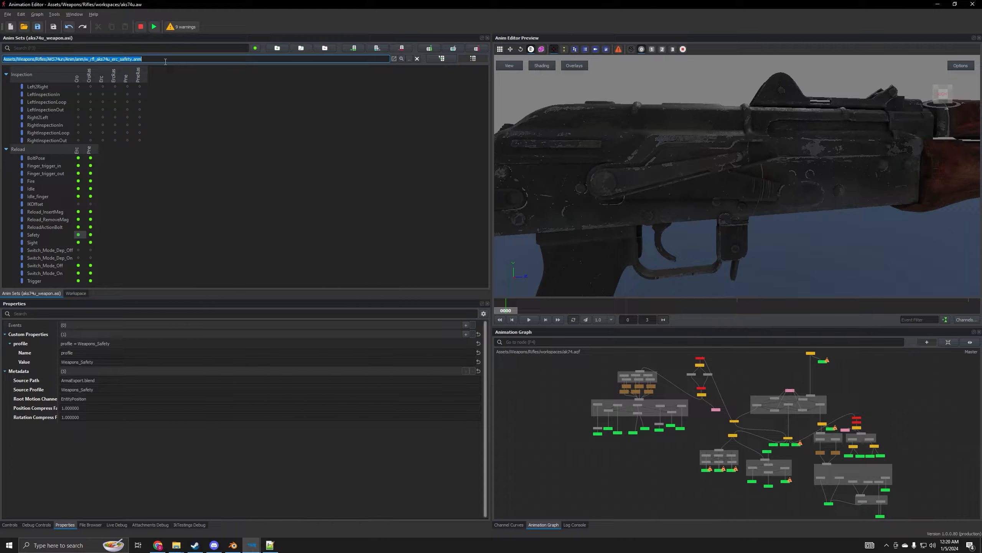
click(90, 234)
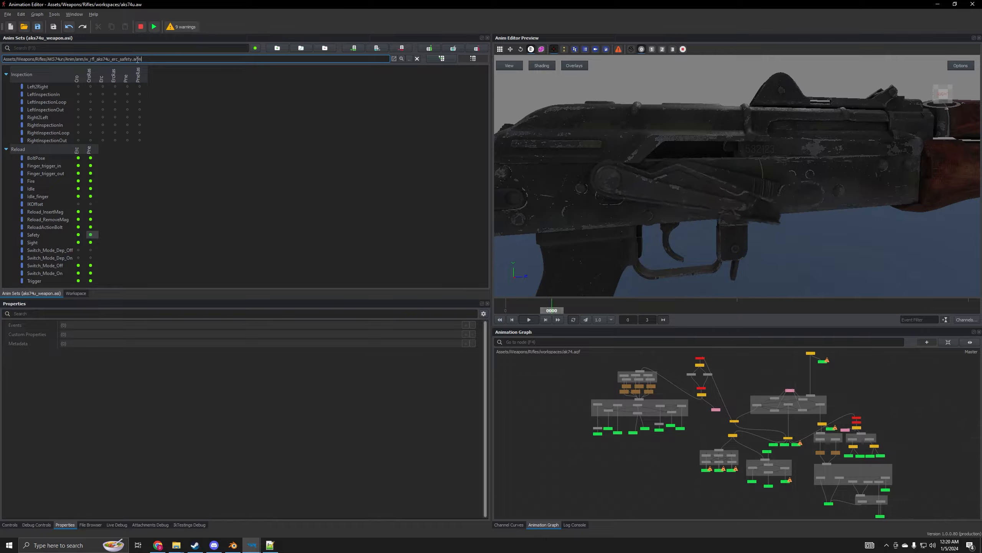
key(Return)
Step: Assign w_rfl_aks74u_erc_sight.anm to the Erc slot of Sight in the Reload group
middle_drag(651, 155, 654, 134)
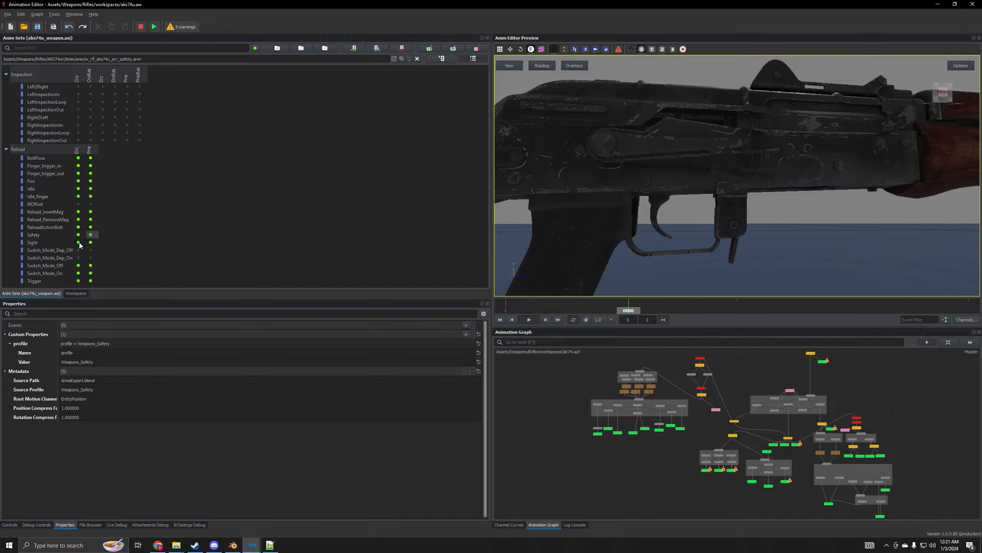
middle_drag(814, 135, 780, 200)
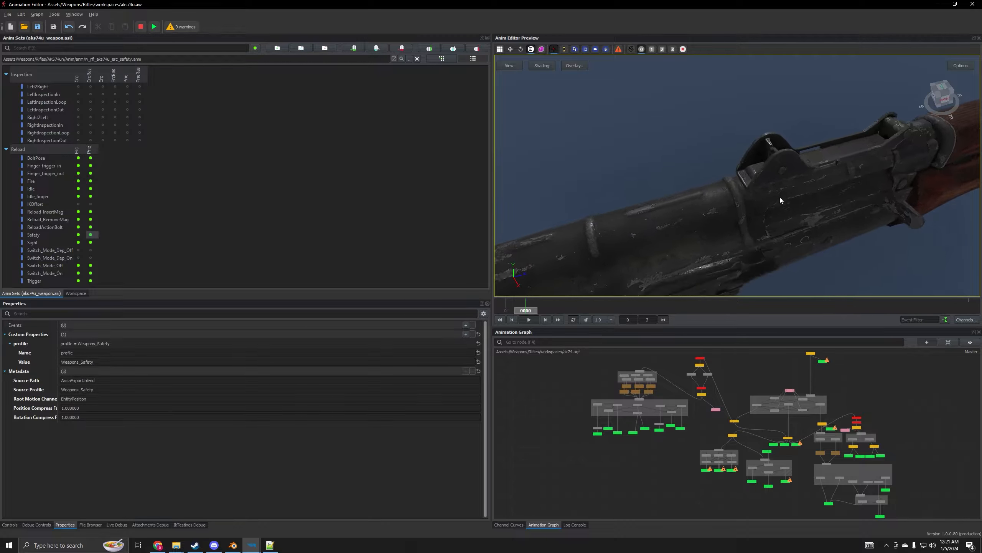
click(78, 242)
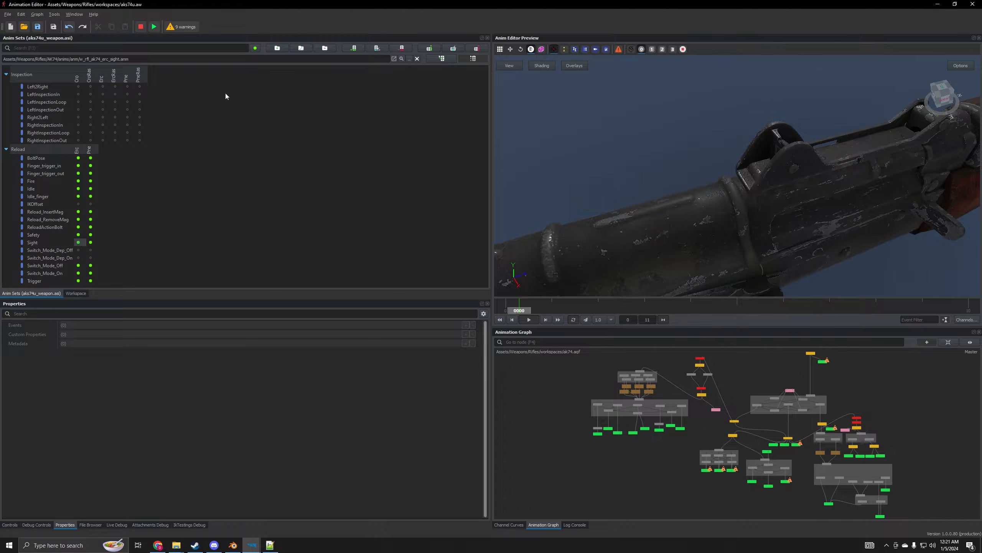
click(409, 58)
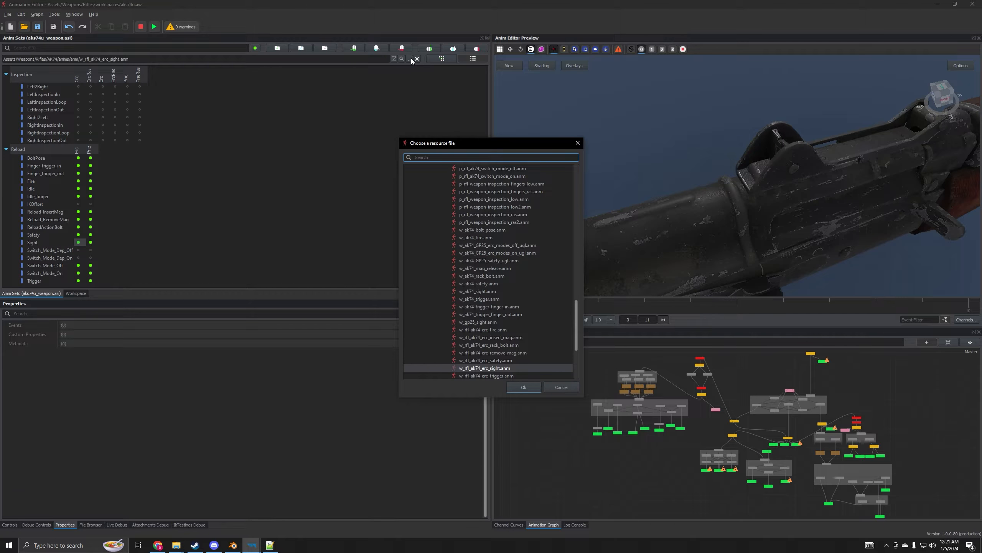
text(ask74u)
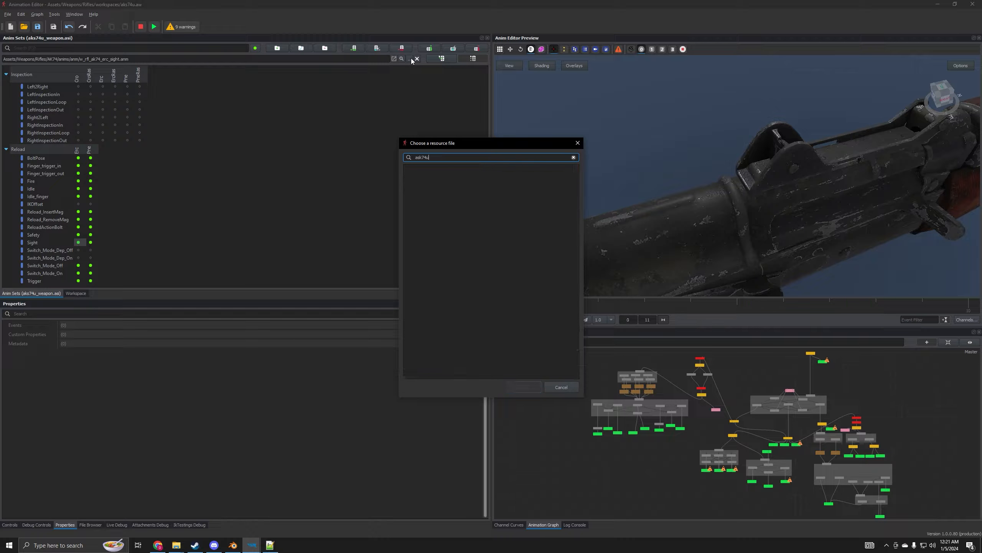
key(ctrl+a)
text(aks74u)
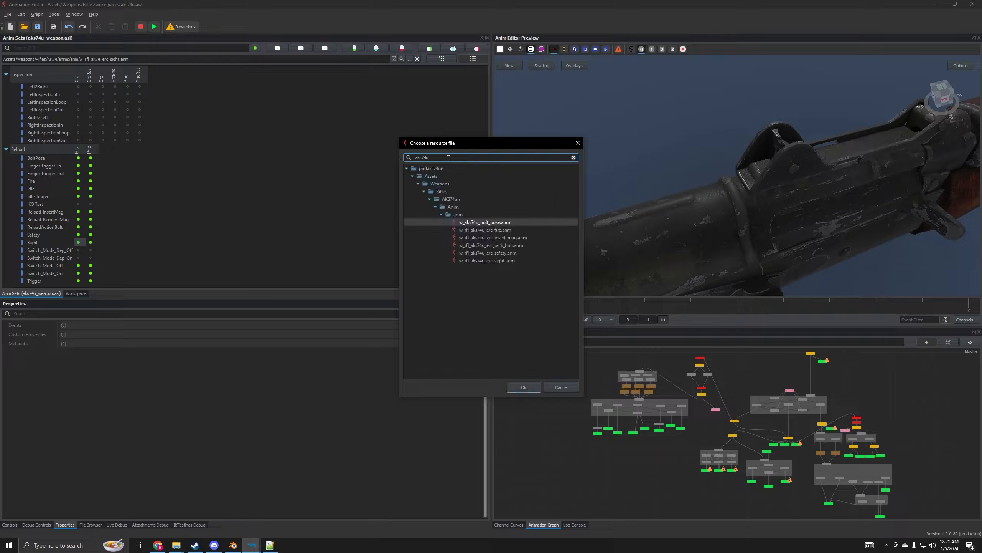
click(503, 261)
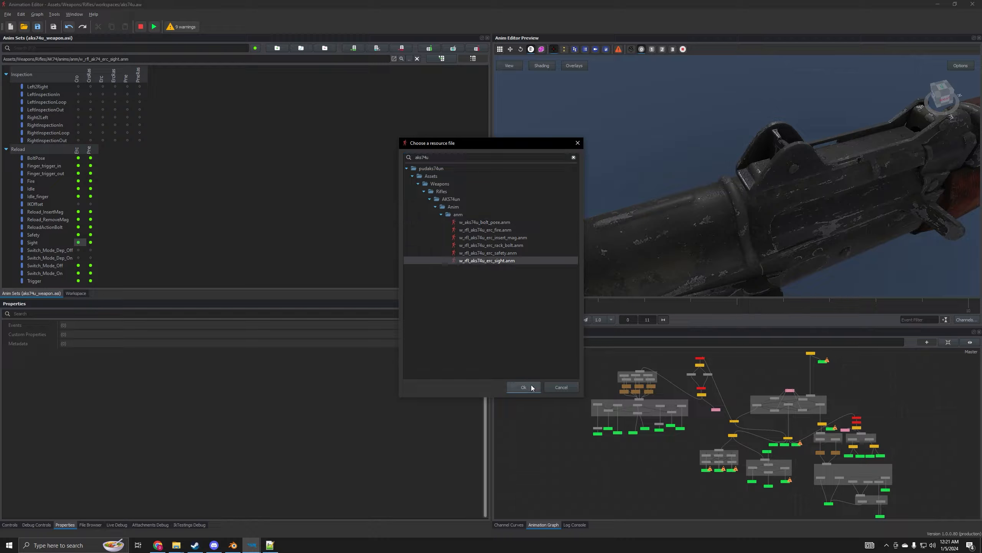
click(524, 387)
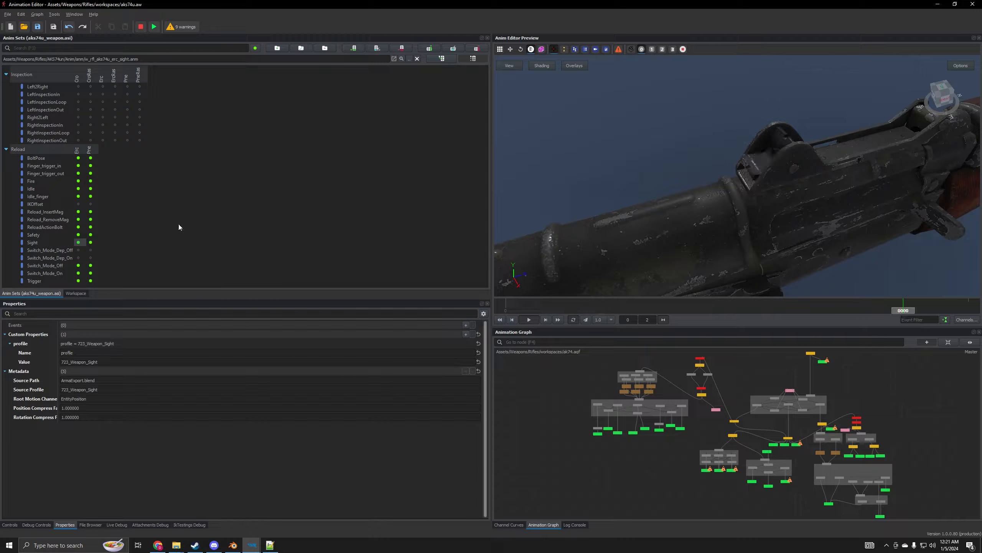
Step: Copy the w_rfl_aks74u_erc_sight.anm path into the Pne slot of Sight
double_click(158, 59)
key(ctrl+c)
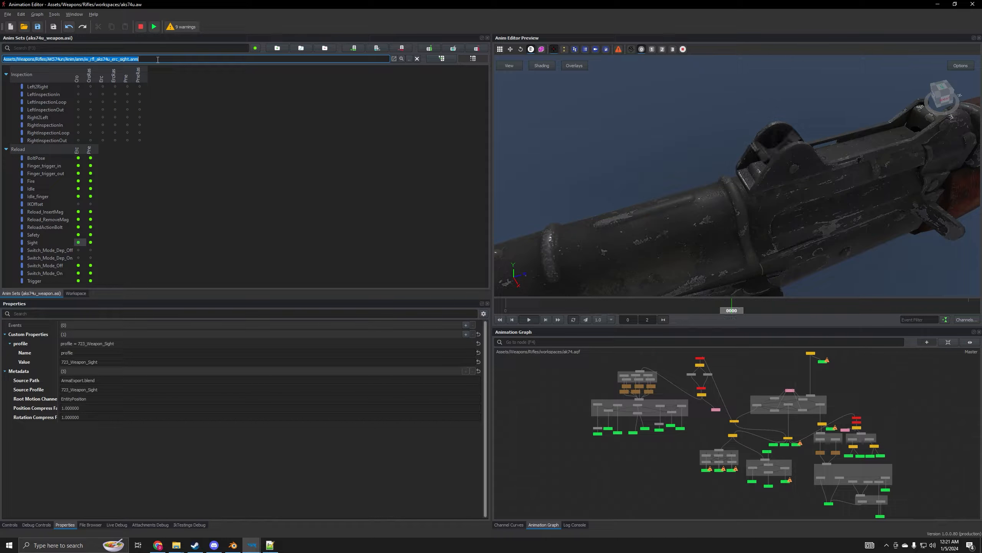
click(91, 242)
click(164, 59)
key(ctrl+a)
key(ctrl+v)
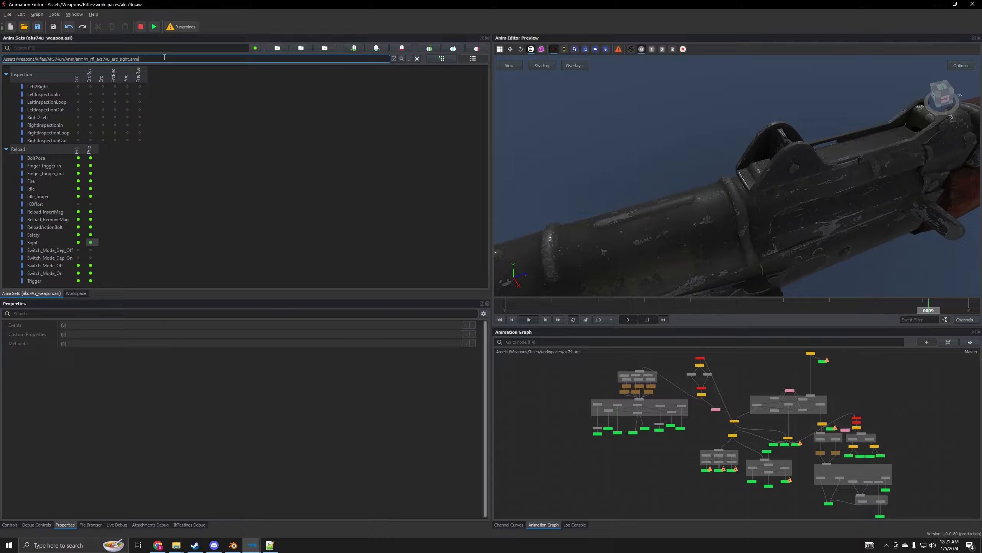
key(Return)
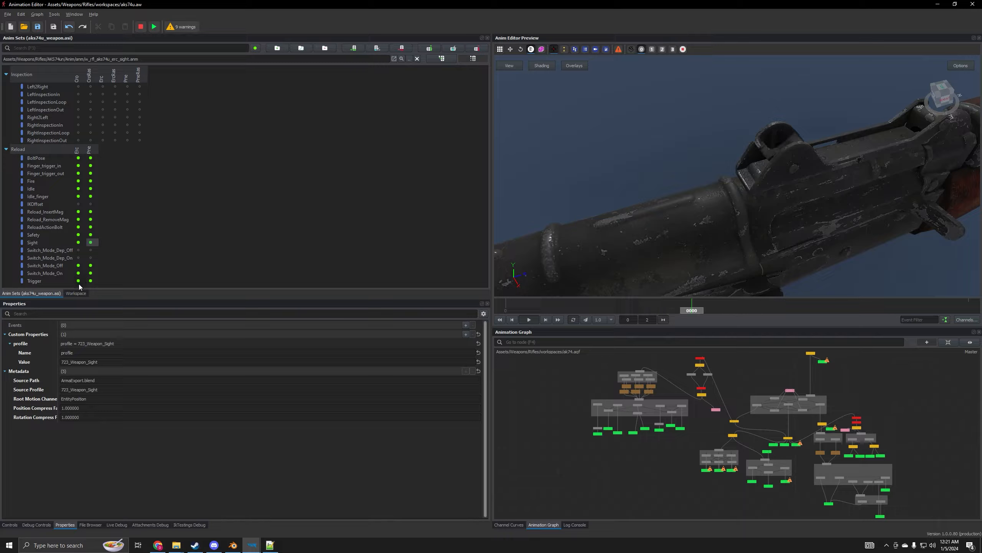
Step: Preview the Erc animation of Trigger in the Reload group on the rifle and check the available aks74 animation files for it
drag(872, 227, 717, 202)
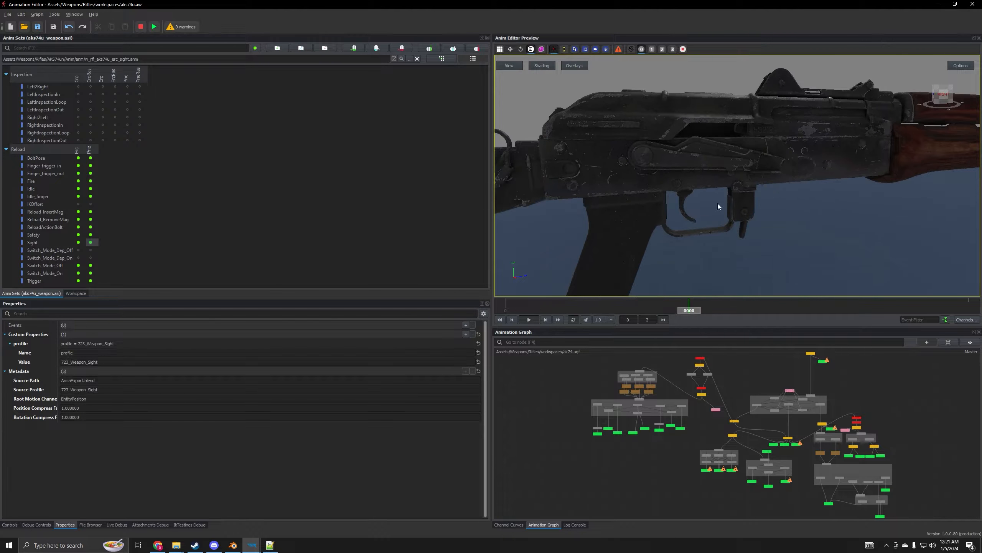
click(78, 281)
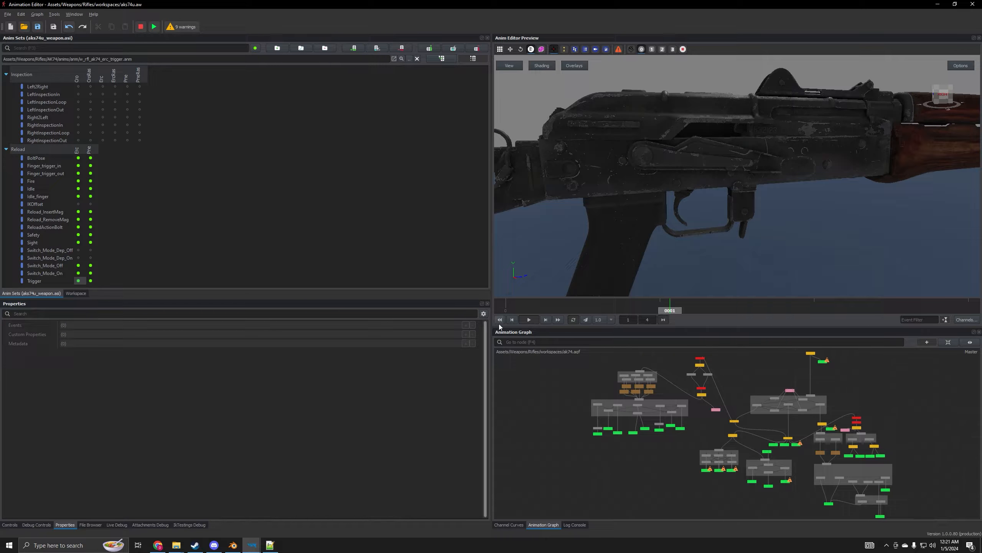
click(408, 62)
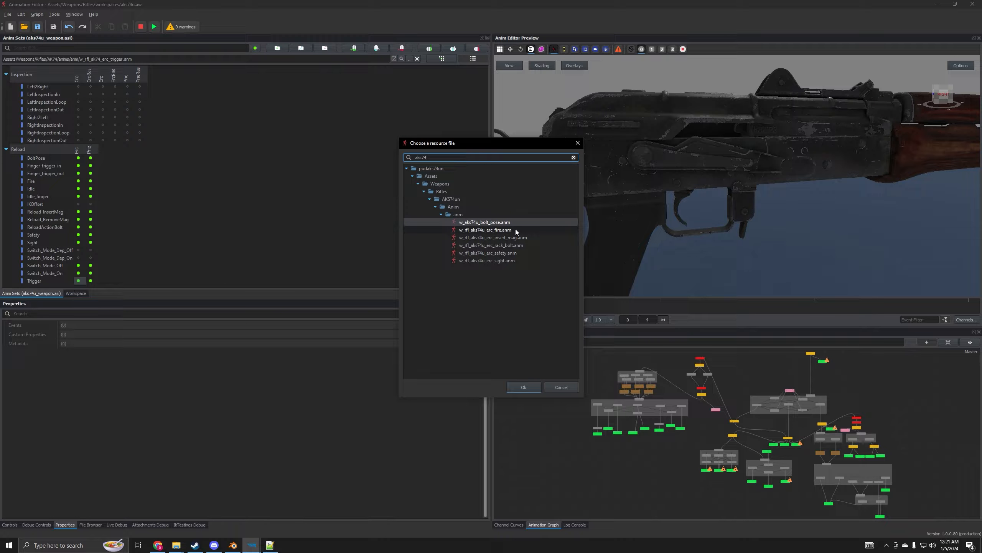
click(560, 385)
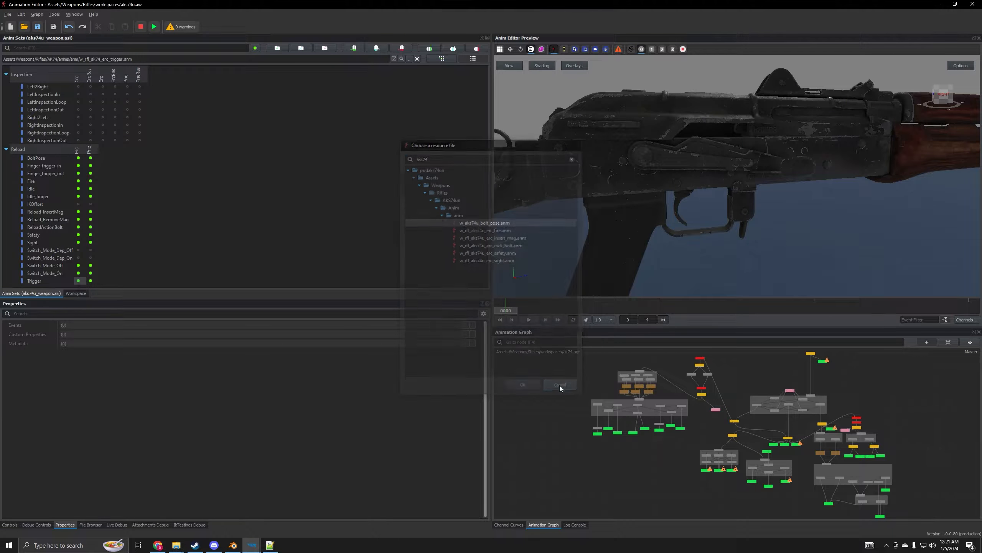
scroll(678, 196, up, 3)
scroll(680, 194, up, 3)
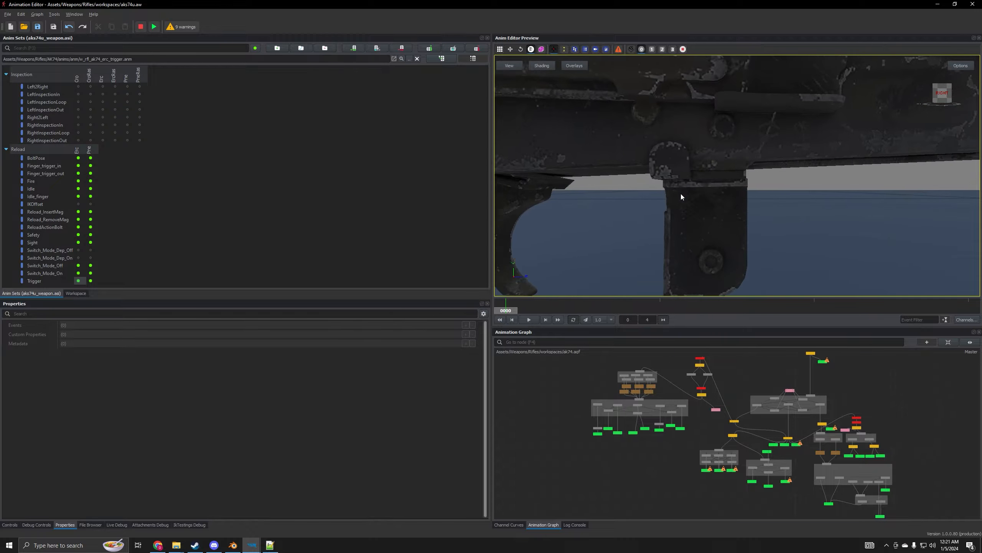
scroll(681, 193, down, 5)
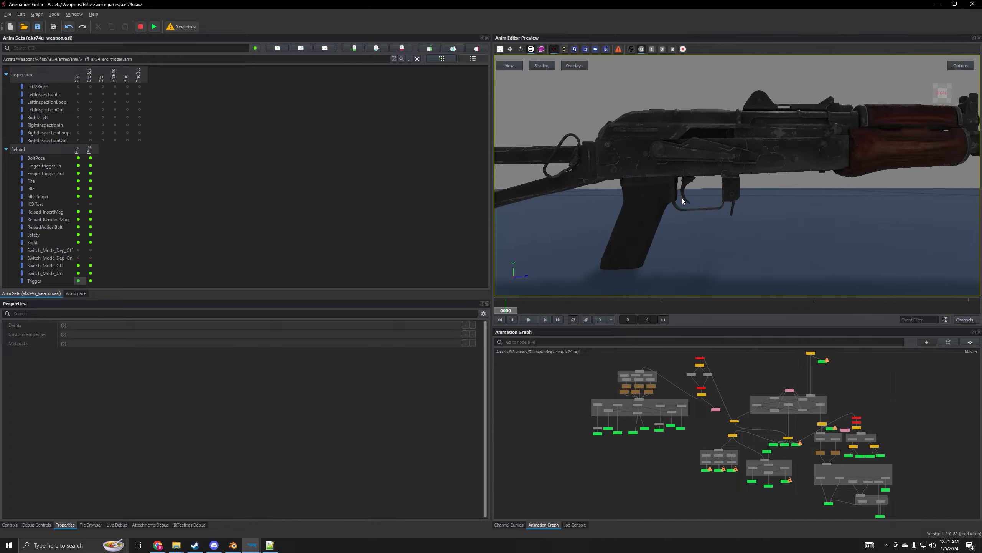
scroll(682, 201, down, 1)
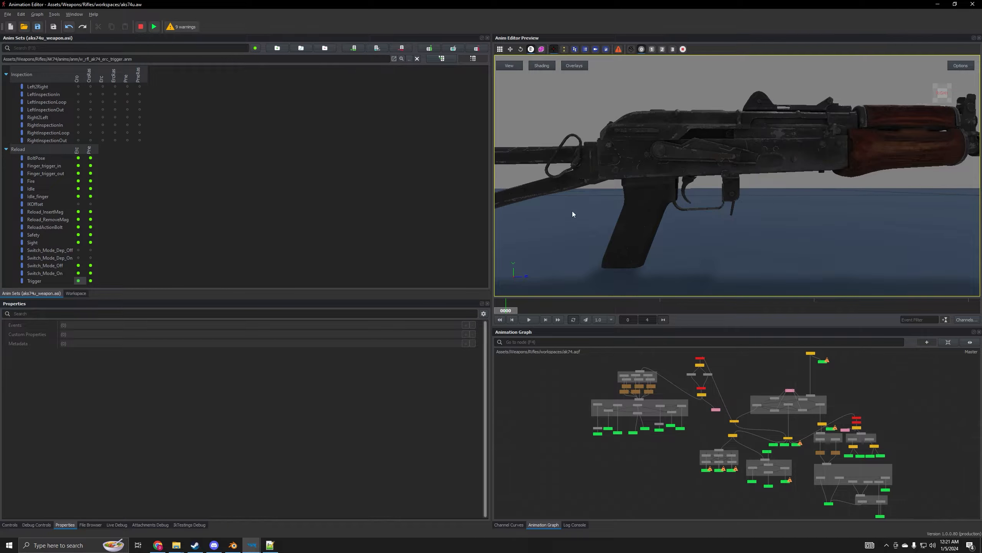
Step: Save the animation work, switch to Enfusion Workbench and close the Rifle_aks74un_base.et prefab there
click(8, 14)
mouse_move(251, 544)
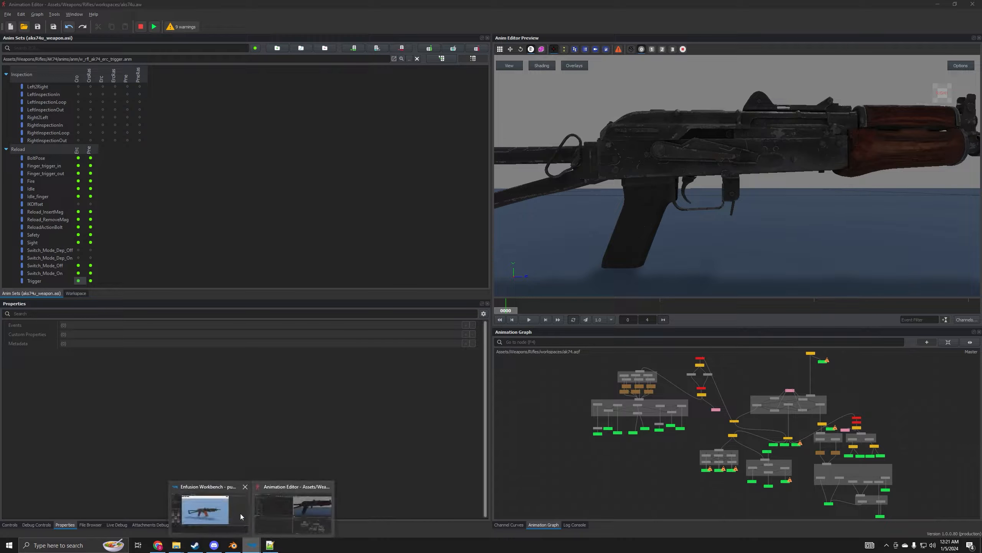
click(221, 511)
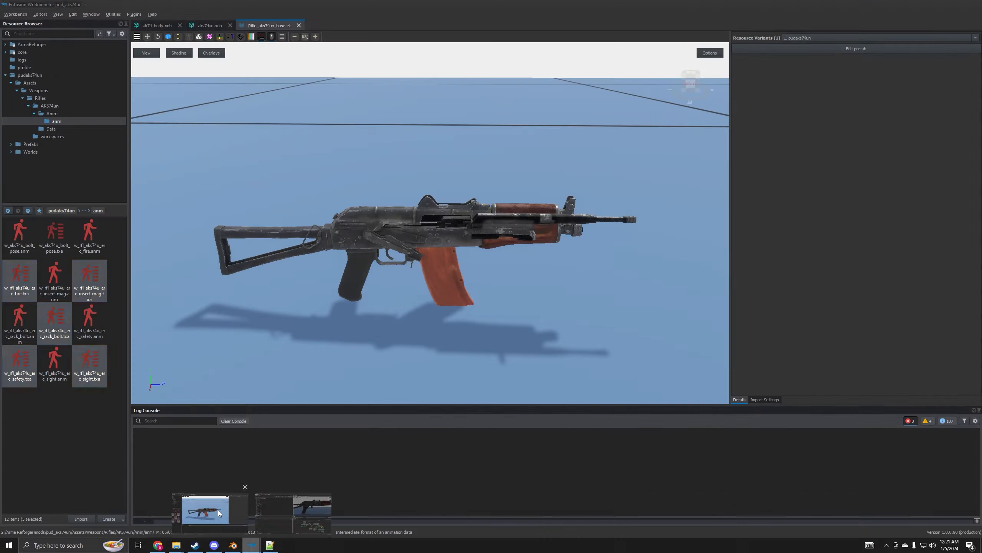
click(299, 25)
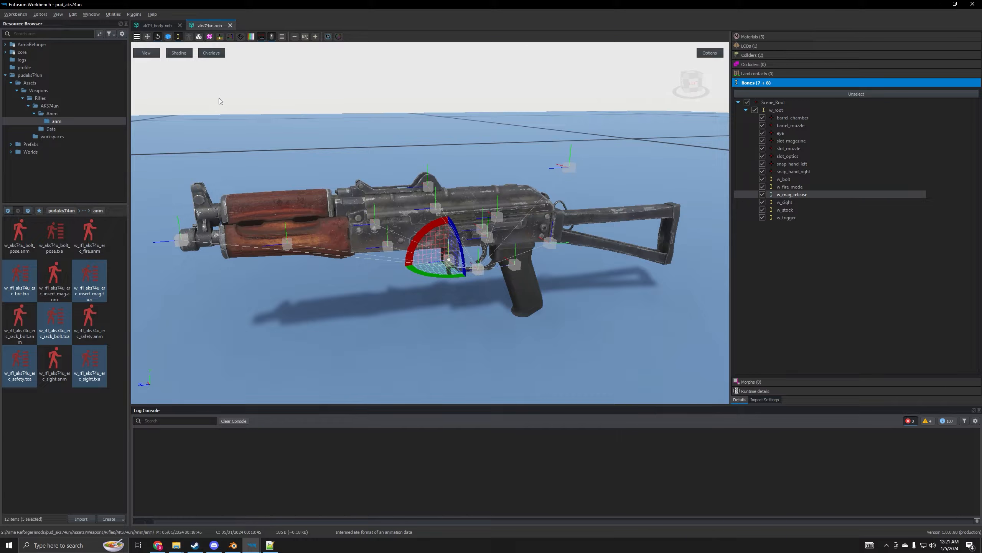
Step: Reopen Rifle_aks74un_base.et from Prefabs/Weapons/Rifles/AKS74UN and inspect the rifle model with its magazine
click(11, 144)
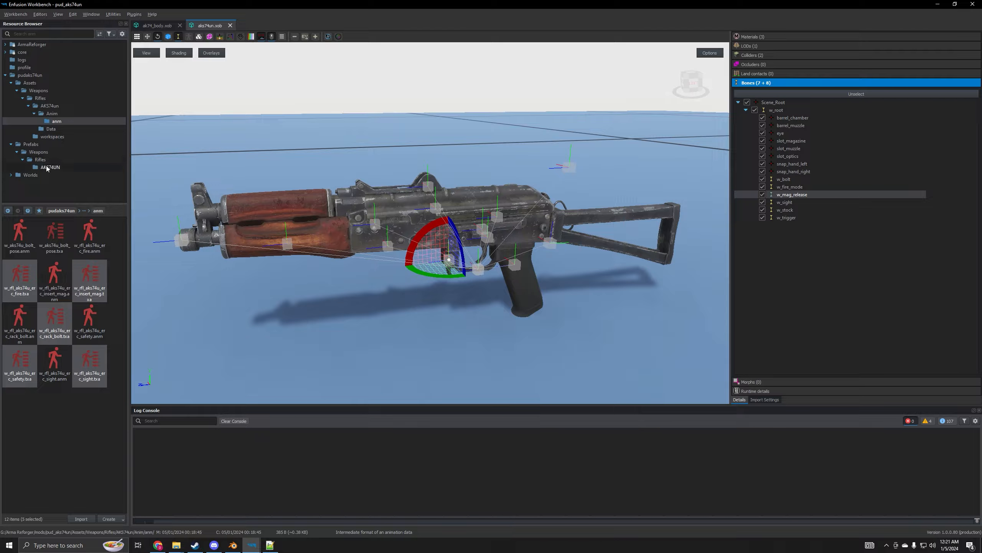
click(47, 168)
double_click(31, 235)
drag(348, 220, 596, 248)
scroll(499, 257, up, 4)
drag(498, 254, 496, 261)
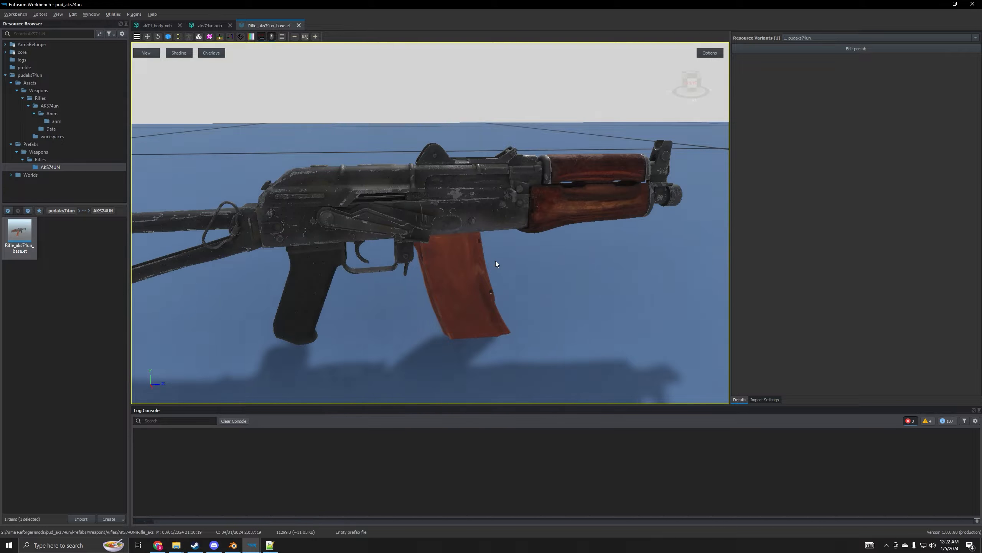
scroll(496, 262, down, 3)
drag(496, 261, 453, 259)
Step: Launch the World Editor and load the Testworld.ent world
click(40, 14)
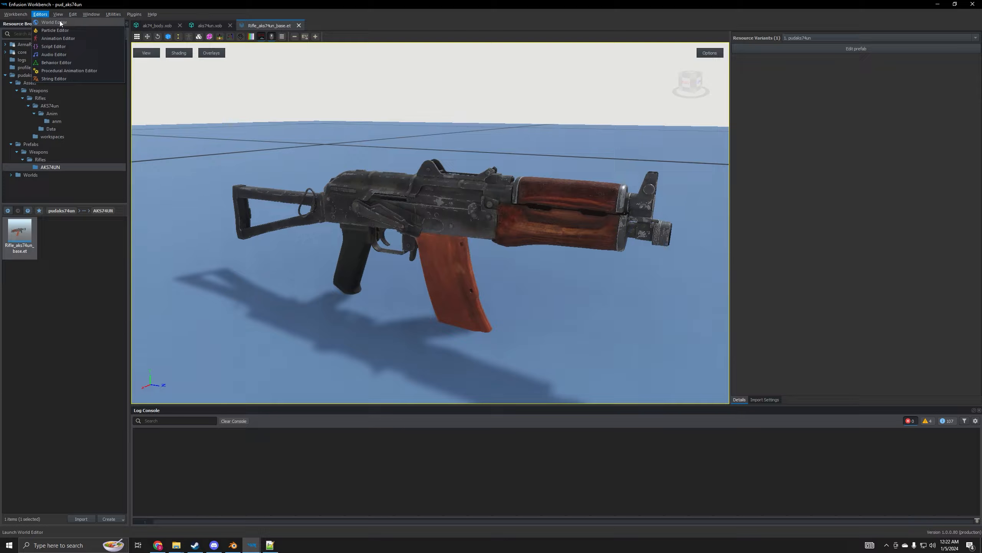
click(60, 21)
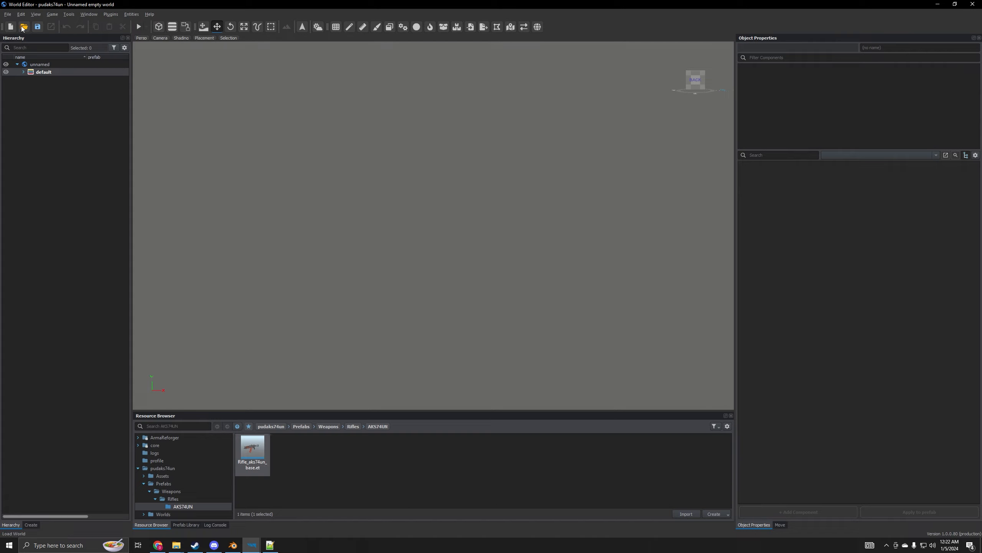
click(23, 26)
click(523, 386)
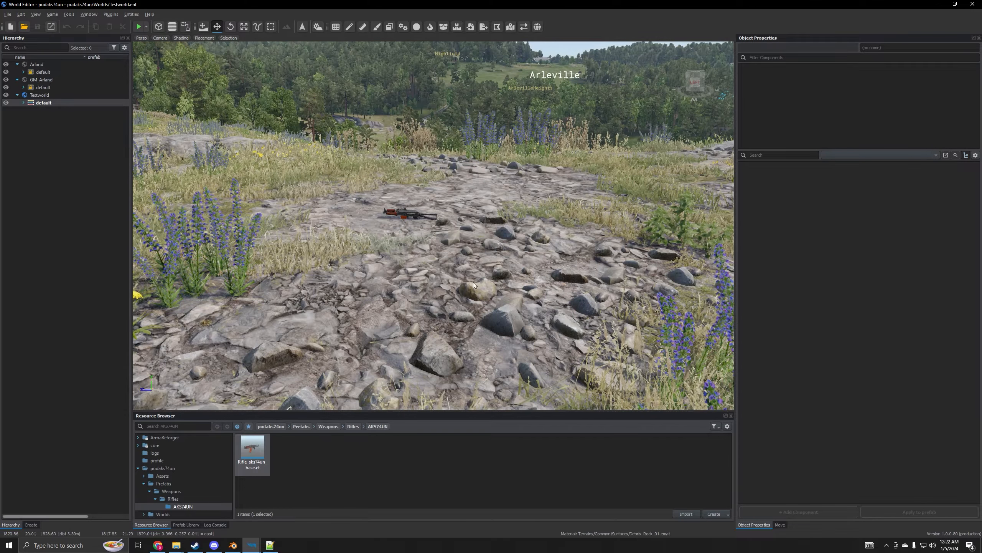
Step: Run the world in game mode, play as the character and pick up the AKS-74U from the ground
right_drag(473, 282, 448, 240)
key(w)
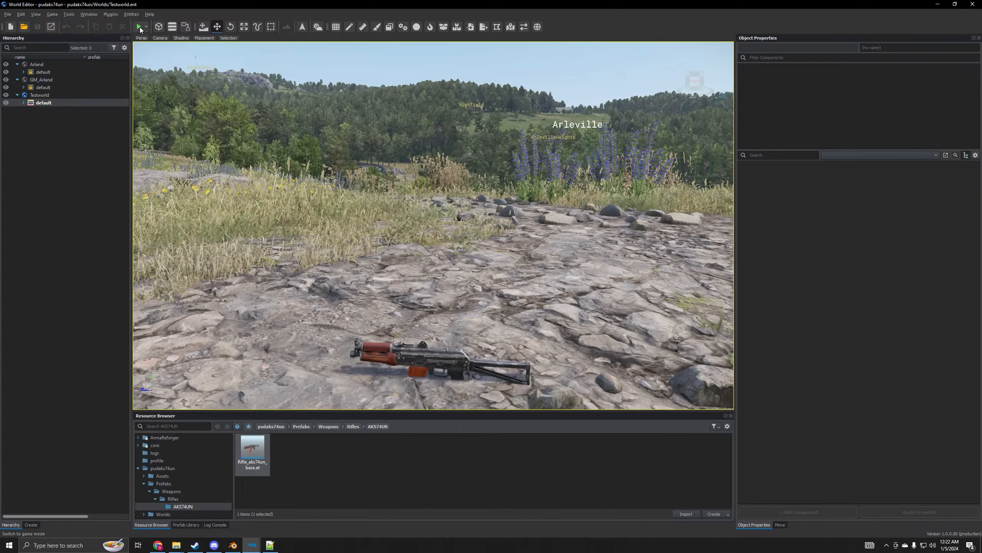
click(139, 27)
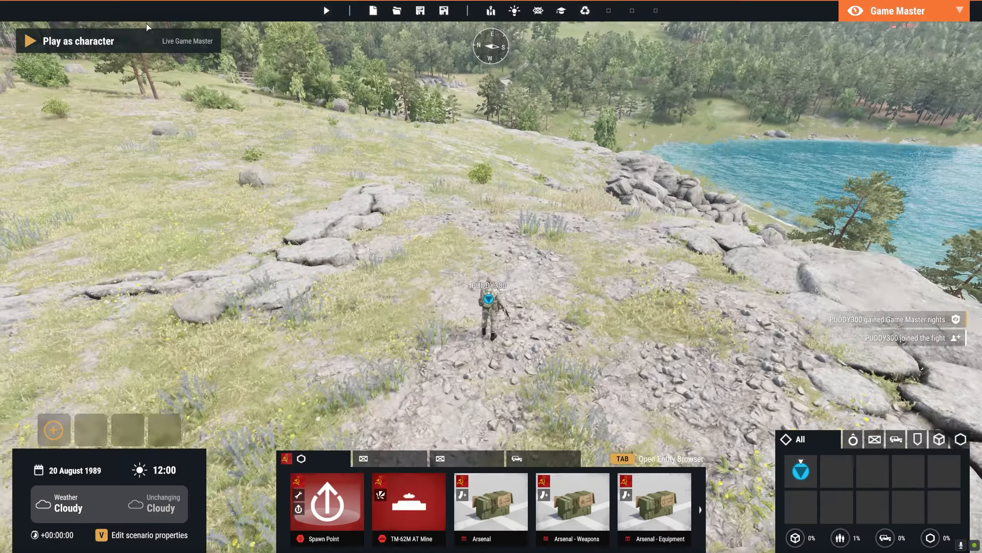
key(y)
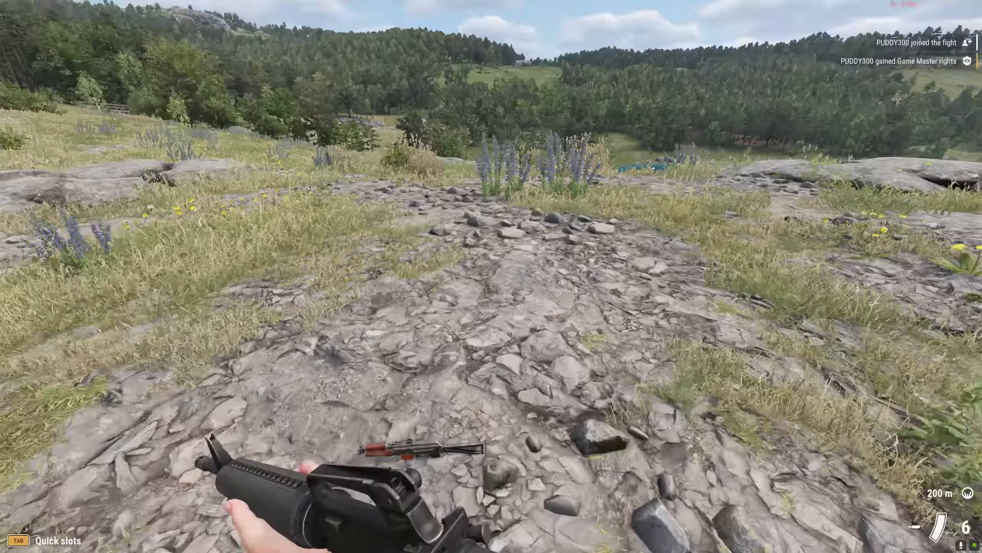
key(f)
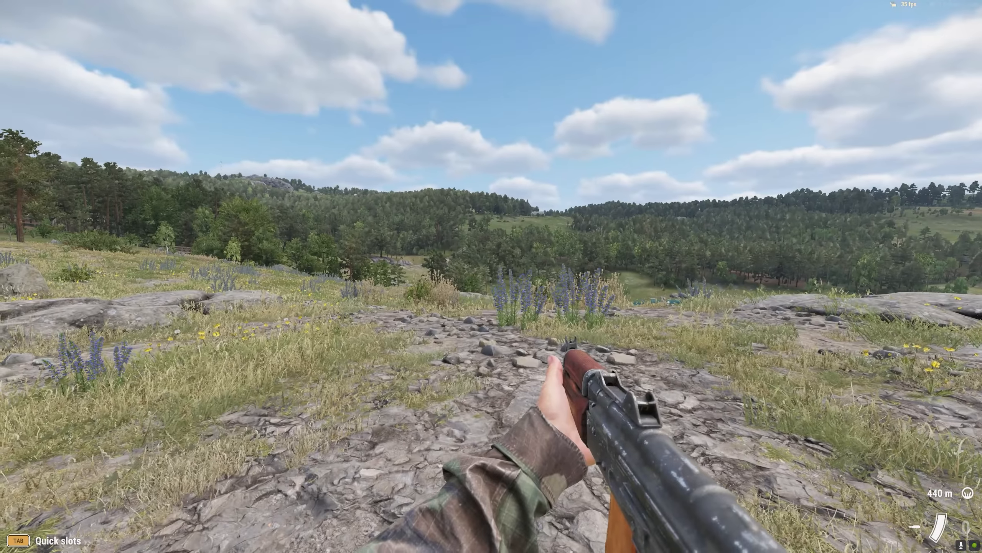
Step: Test the rifle's trigger in third-person view, return to first person, inspect the weapon and change its fire mode
key(v)
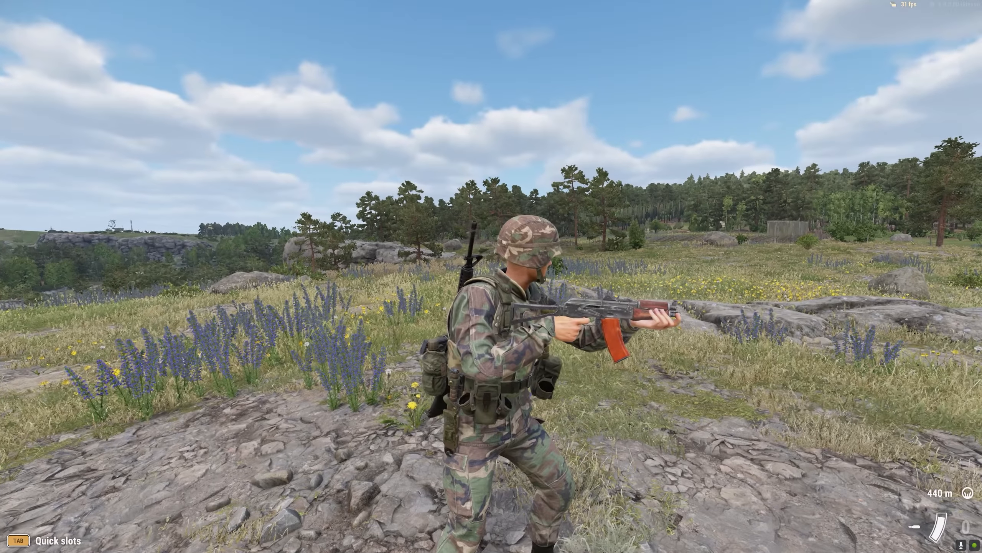
click(491, 276)
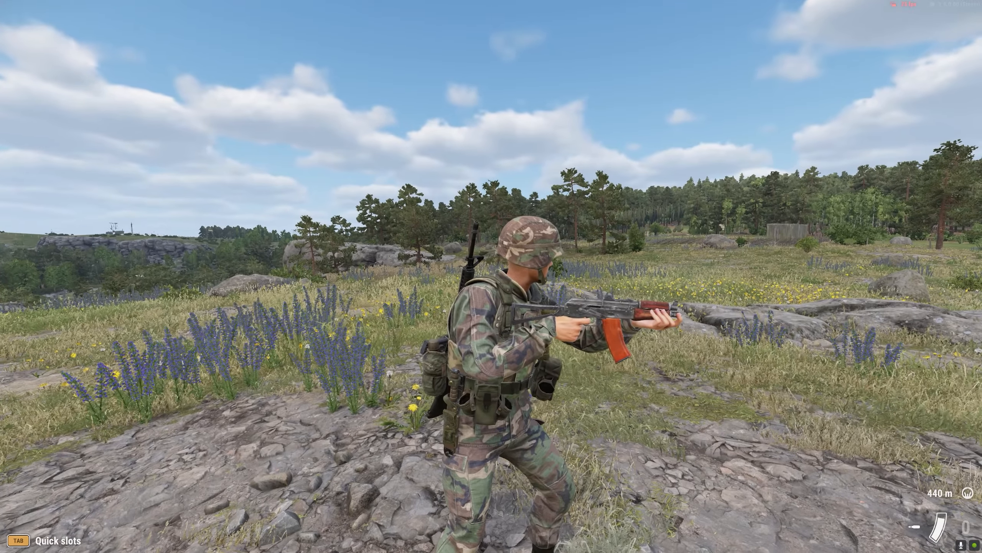
key(v)
key(t)
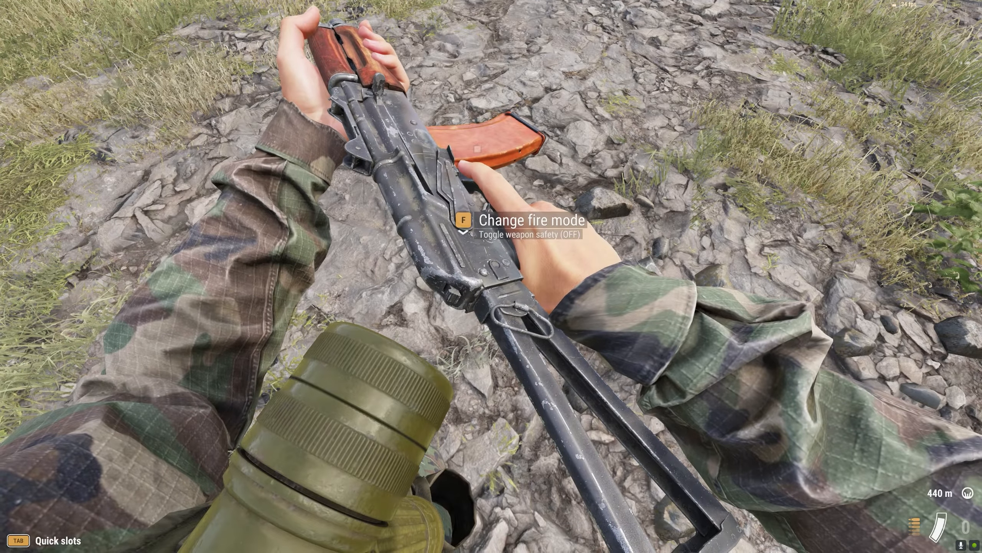
key(t)
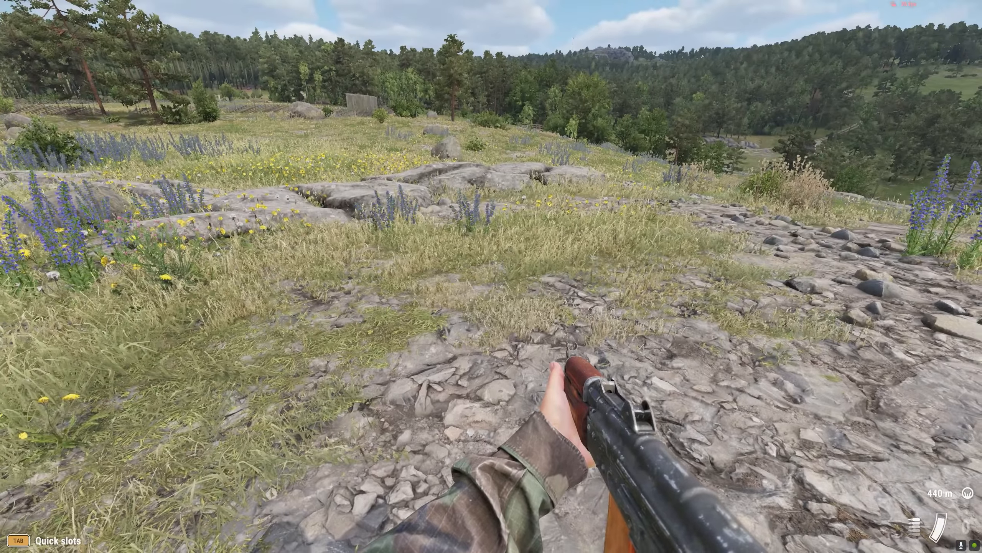
Step: Switch to Game Master and place an Arsenal crate next to the character
key(y)
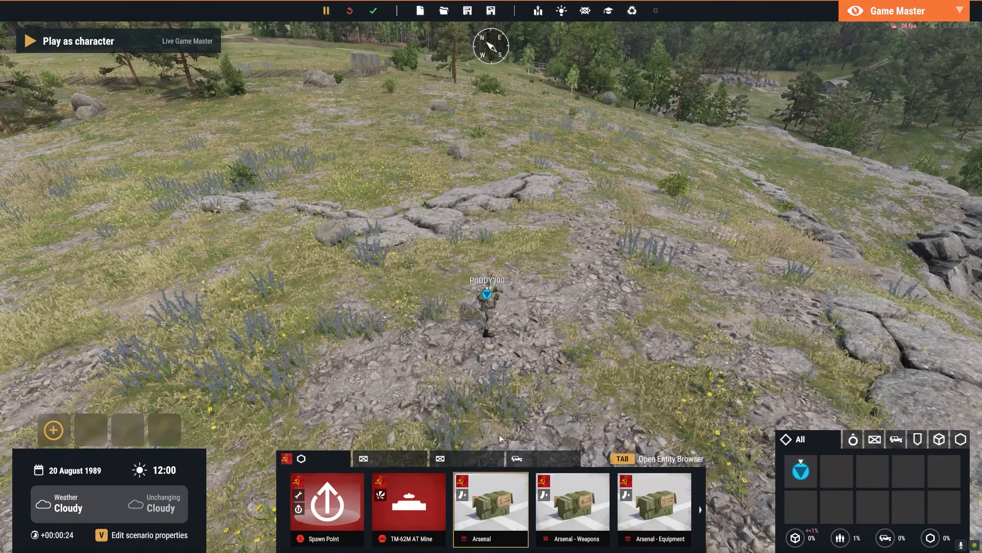
right_drag(468, 396, 468, 397)
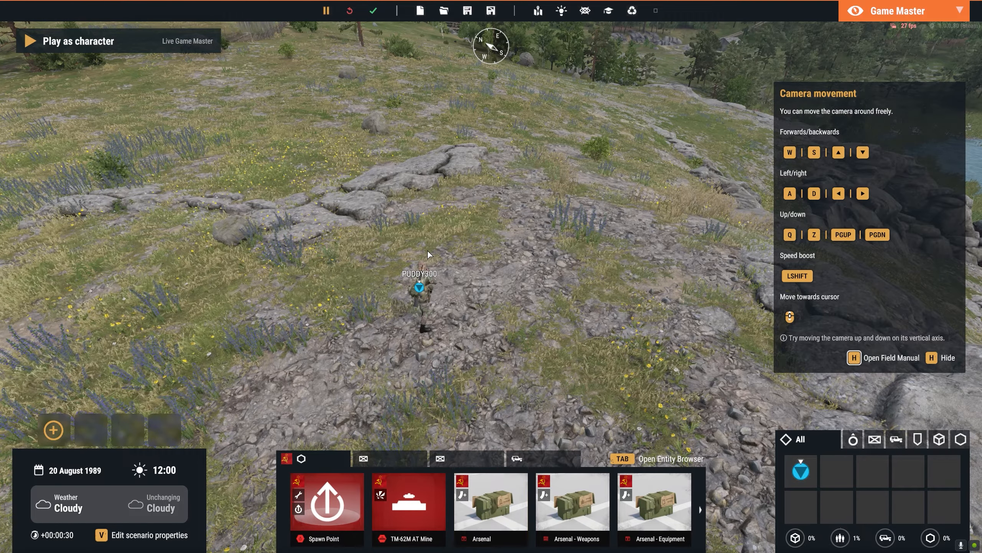
drag(497, 499, 441, 264)
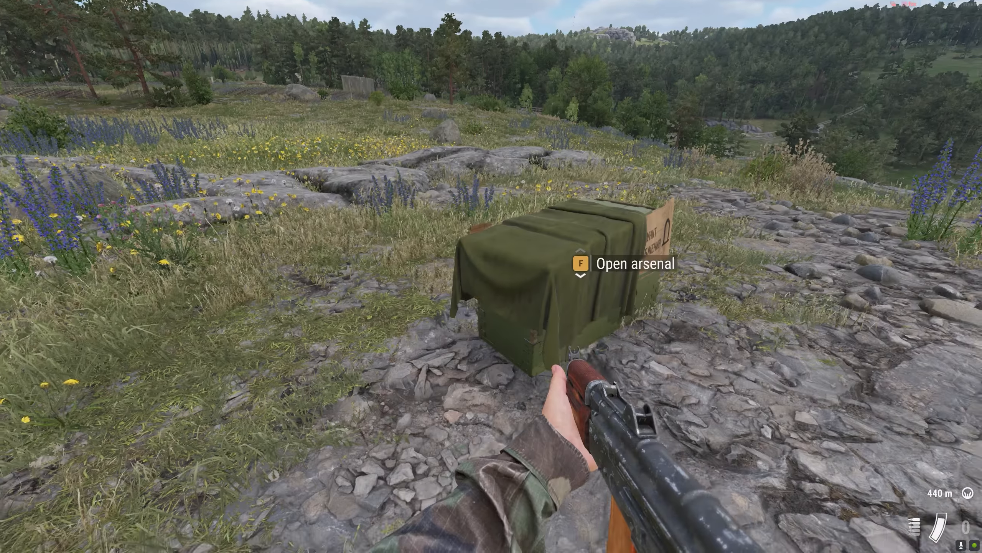
Step: As the character, take ammunition for the active weapon from the arsenal crate twice
scroll(491, 276, down, 1)
scroll(491, 263, down, 1)
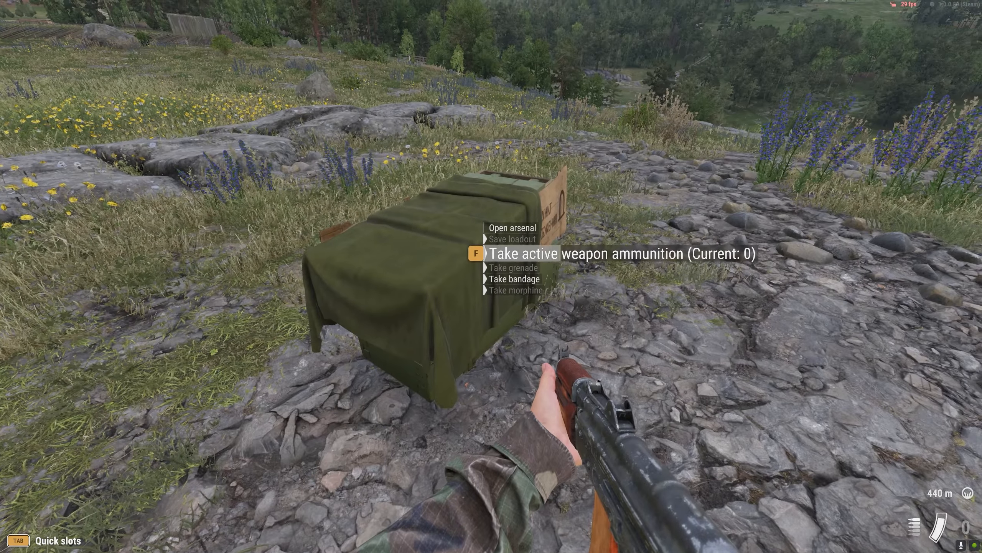
key(f)
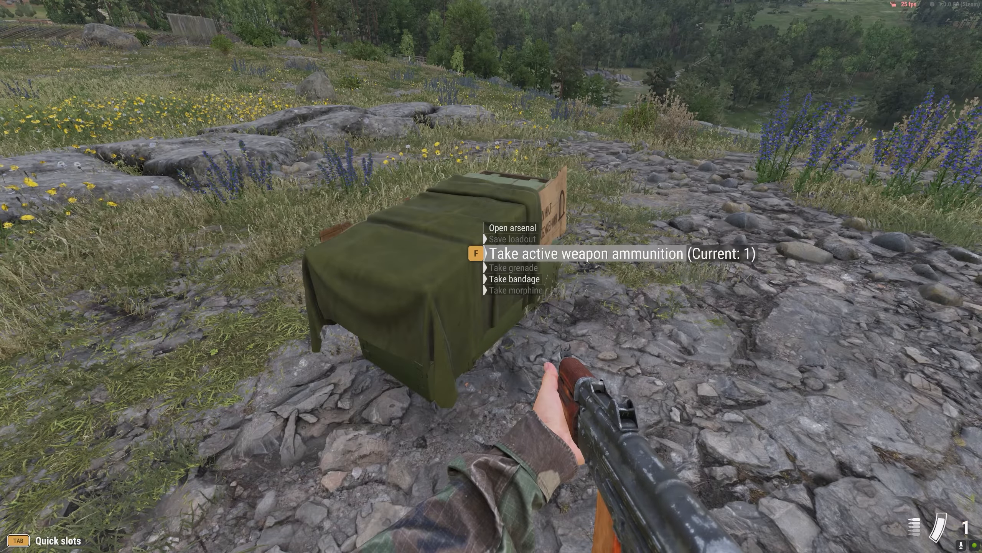
key(f)
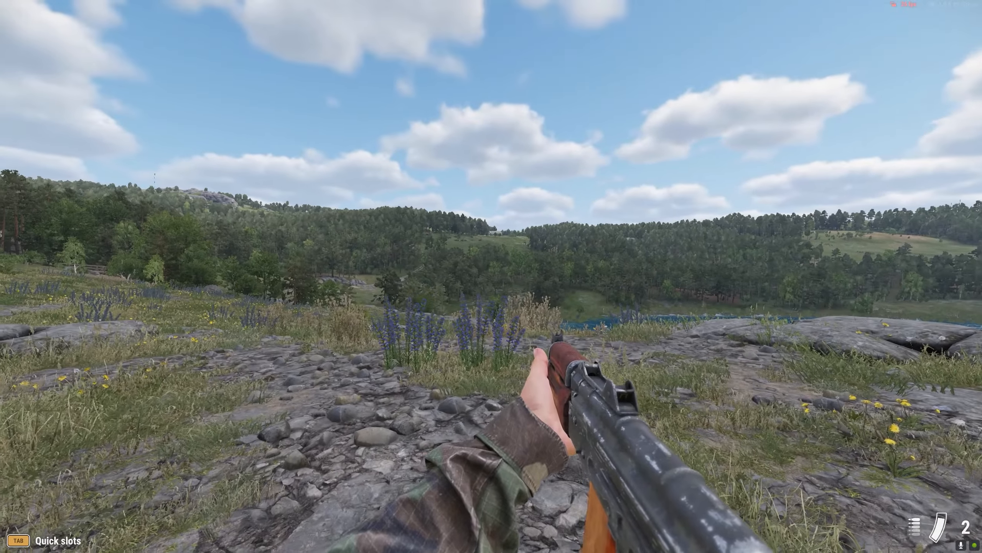
Step: Test the rifle's reload and fire animations by reloading, emptying the magazine and reloading again
key(r)
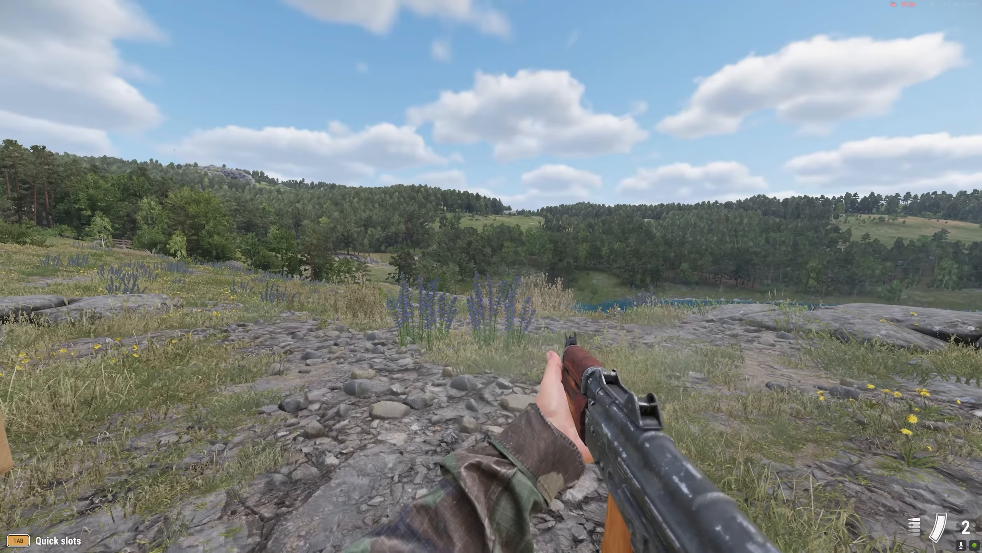
click(492, 276)
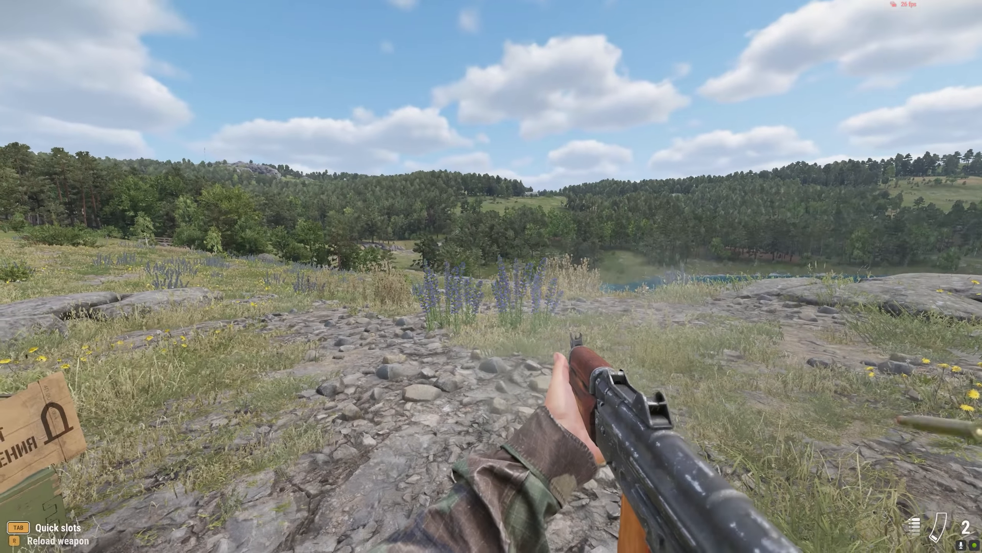
key(r)
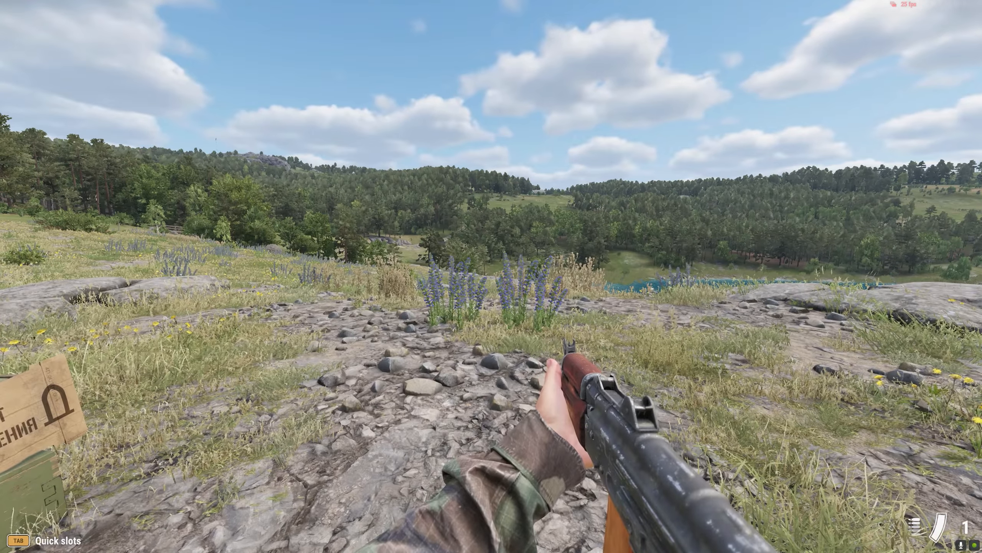
Step: Check the rifle's animations on the character in third-person view and return to first person
key(v)
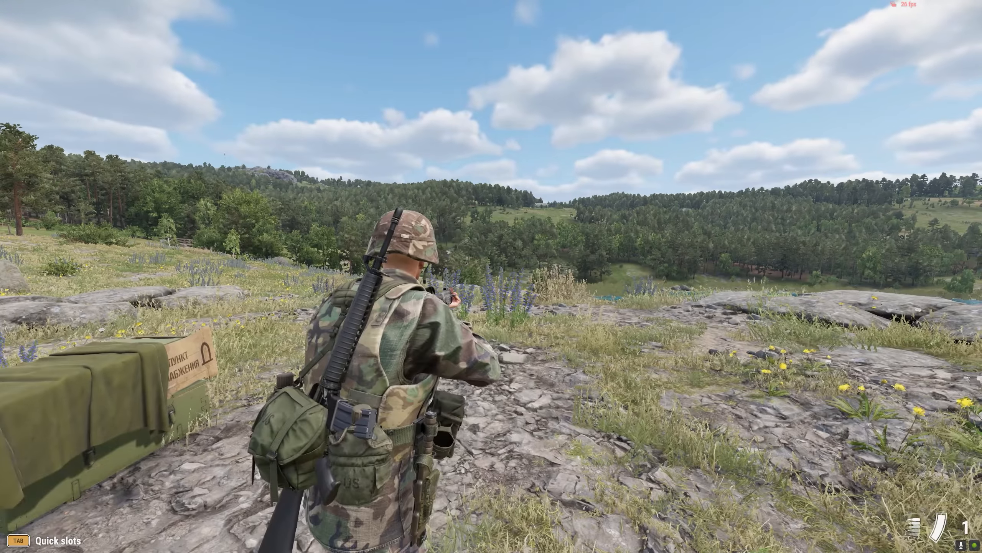
key(w)
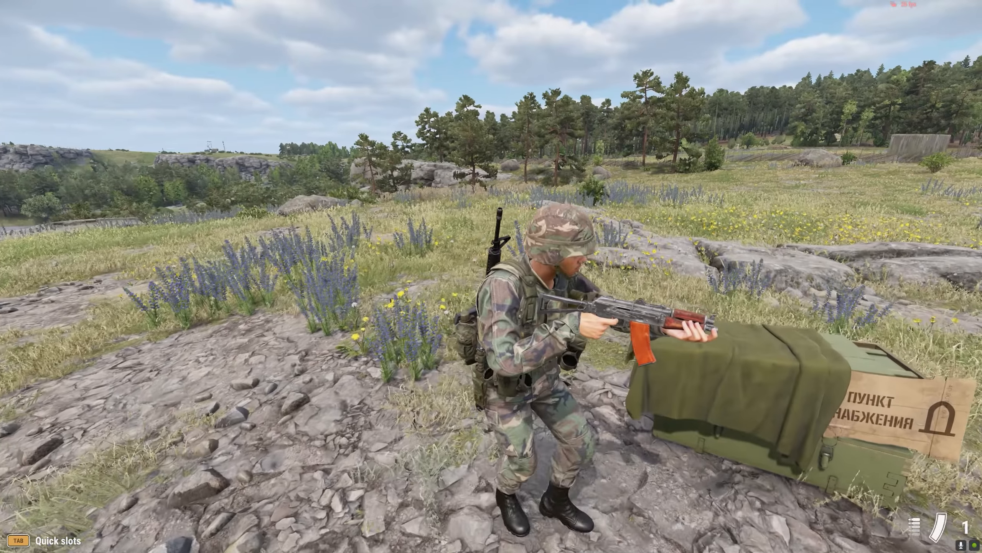
key(v)
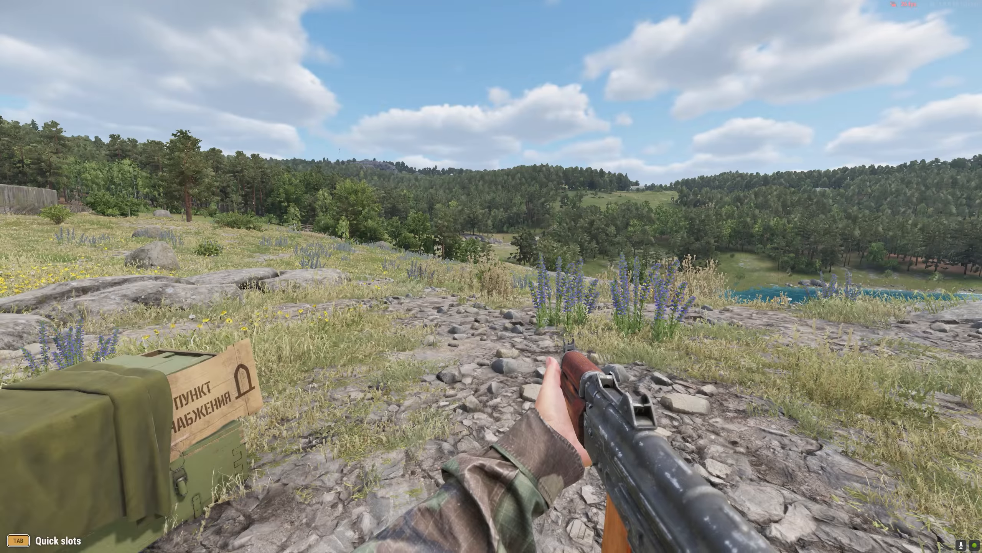
Step: Leave the in-game test in third-person view and clear the Workbench log console
key(v)
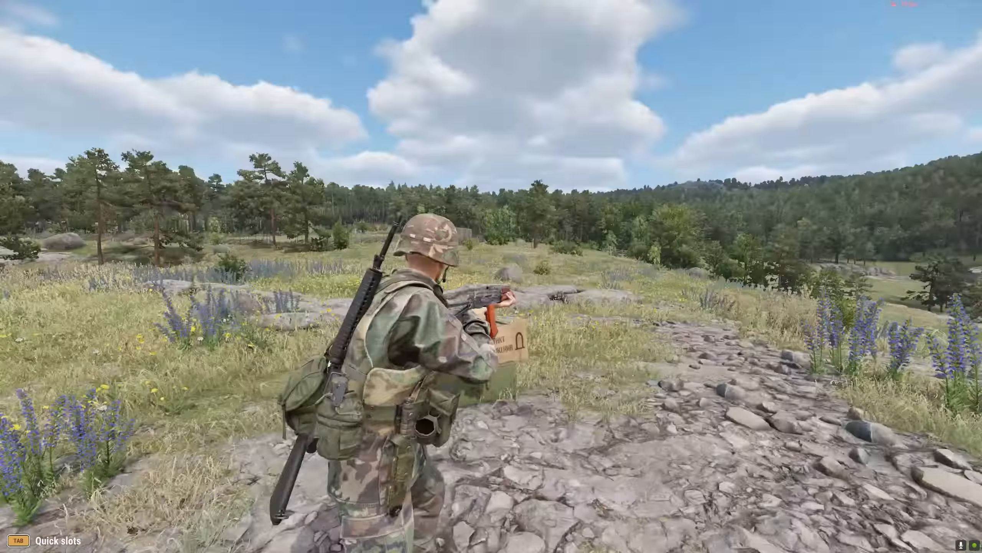
key(Escape)
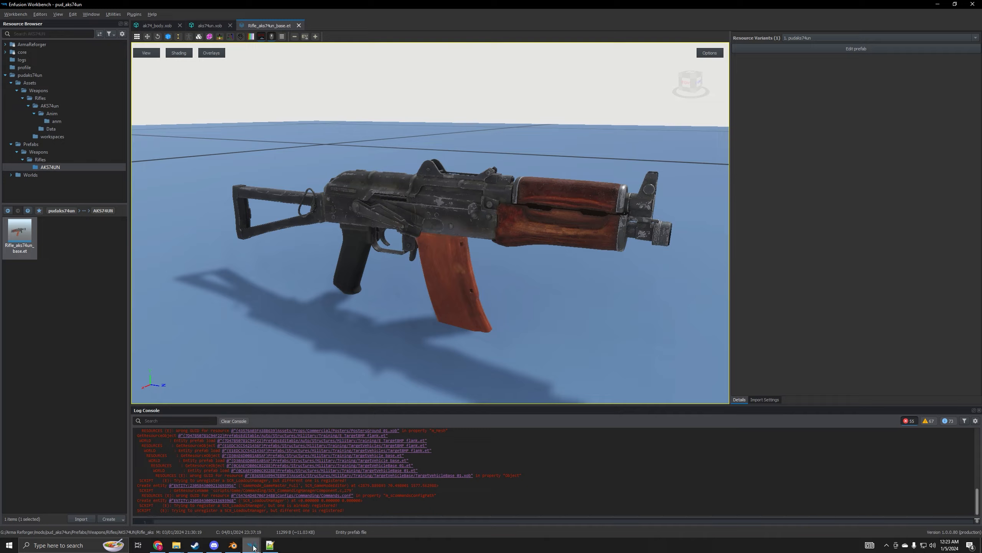
click(234, 421)
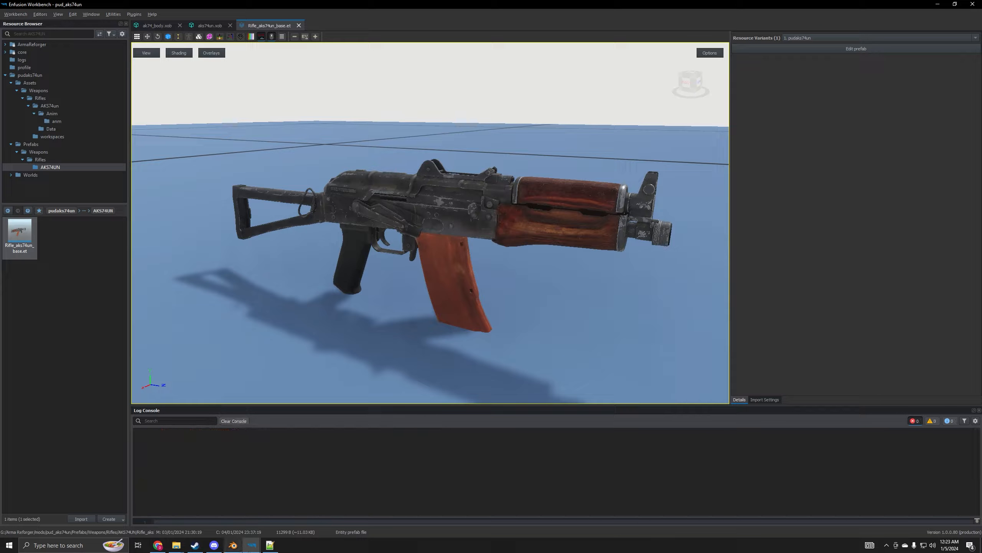
Step: Open another Animation Editor and load the original ak74.aw workspace for reference
click(40, 14)
click(52, 37)
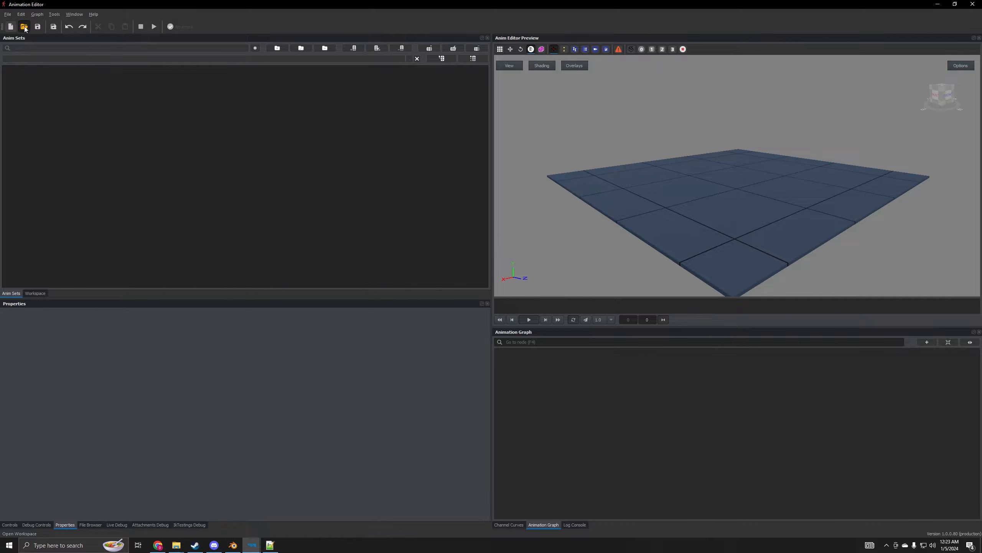
click(24, 28)
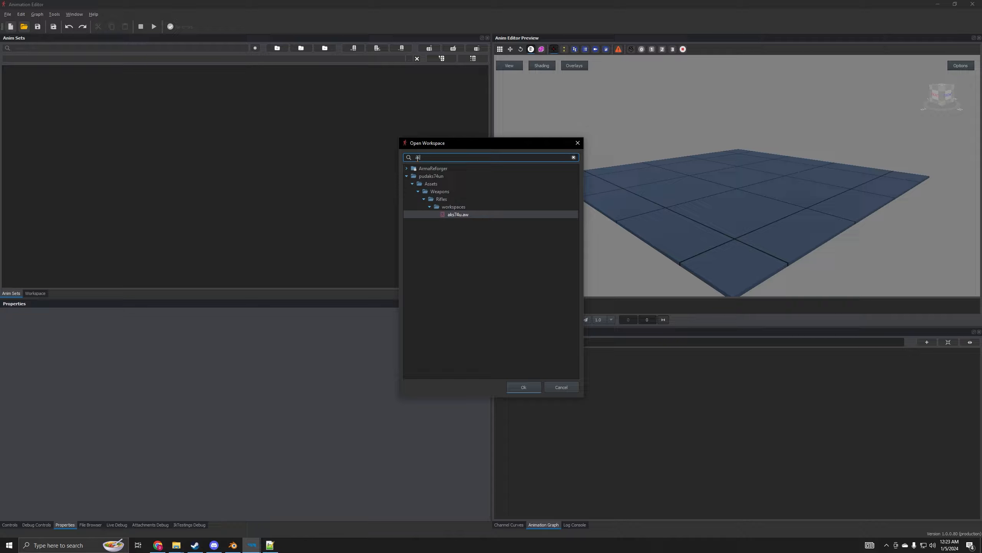
click(517, 388)
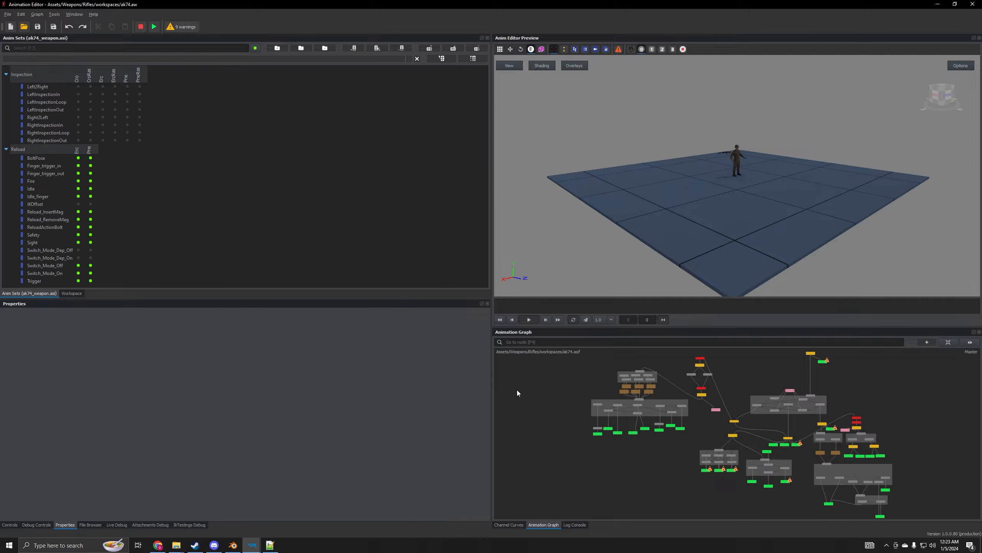
Step: In the ak74 workspace, make ak74_weapon.asi the active instance and preview the standalone ak74_body.xob model
click(72, 294)
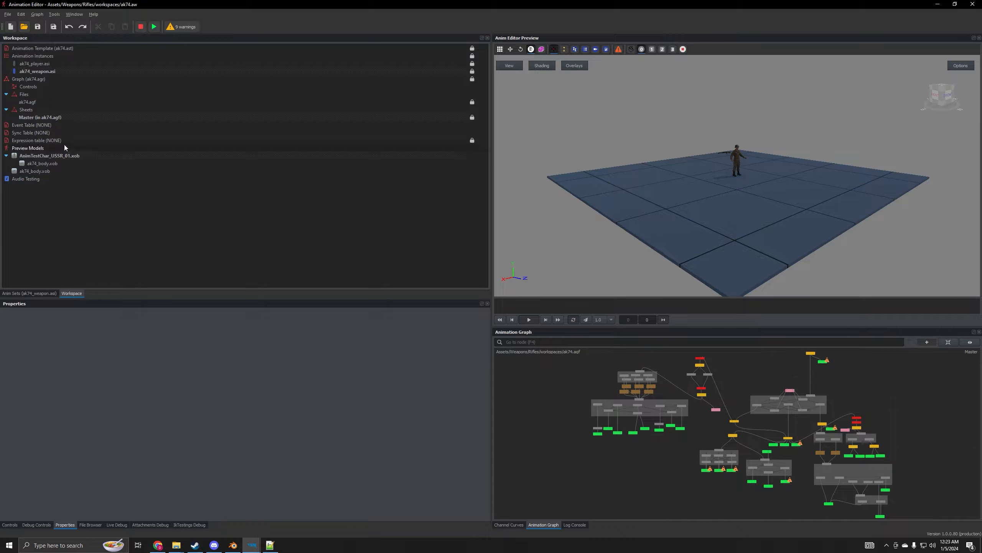
click(37, 72)
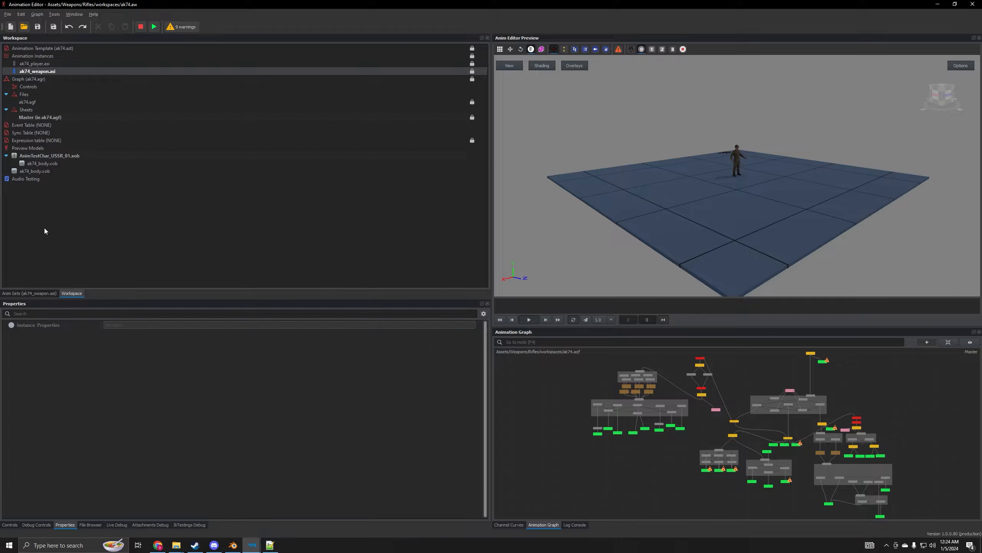
click(38, 171)
scroll(696, 193, down, 5)
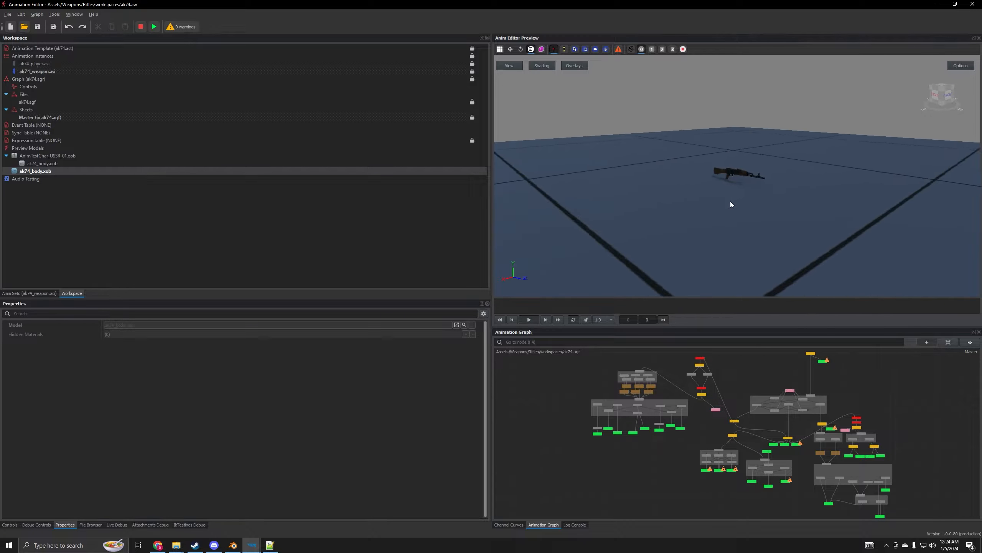
Step: Load the Erc Reload_InsertMag animation in both the ak74 and aks74u workspaces and rewind it to the first frame
click(27, 293)
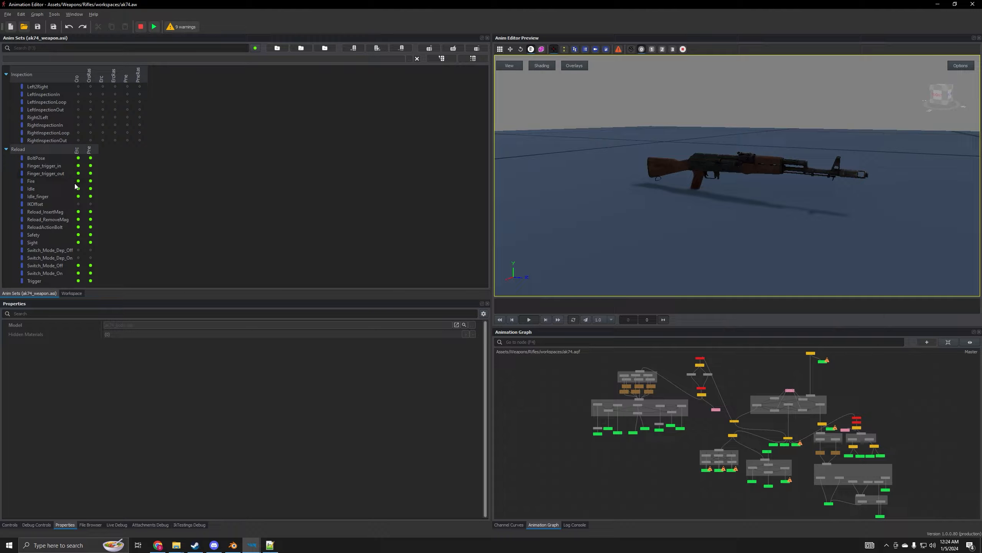
click(78, 211)
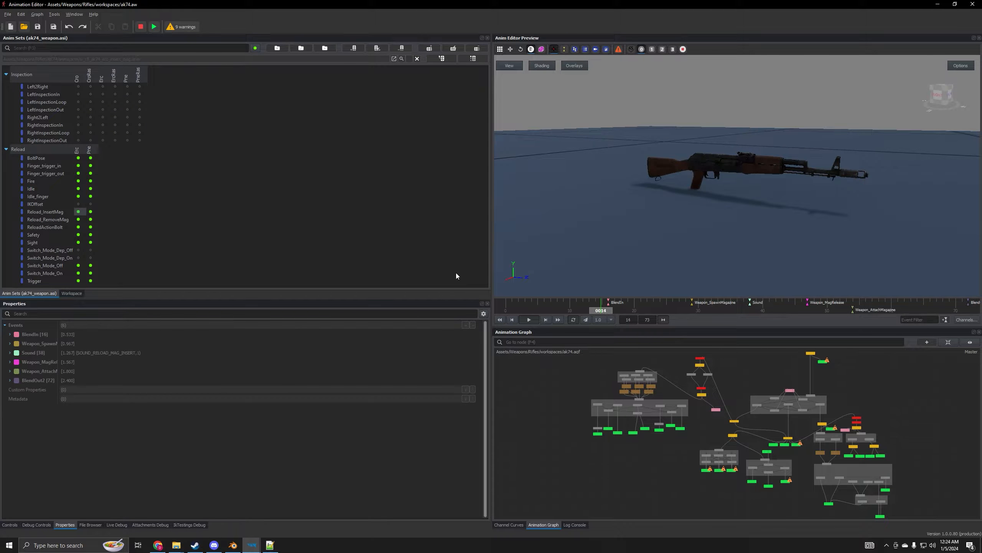
click(500, 319)
click(252, 545)
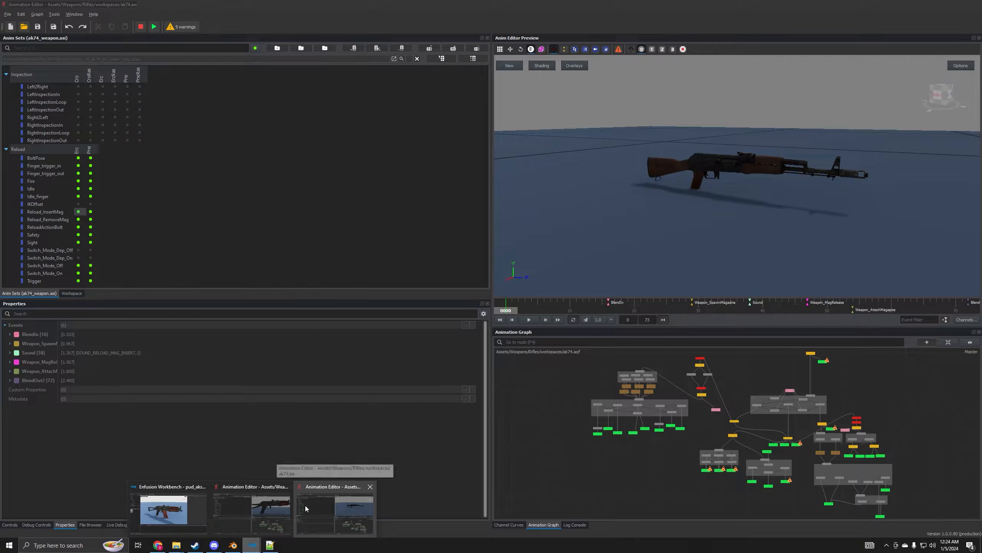
click(306, 508)
click(77, 213)
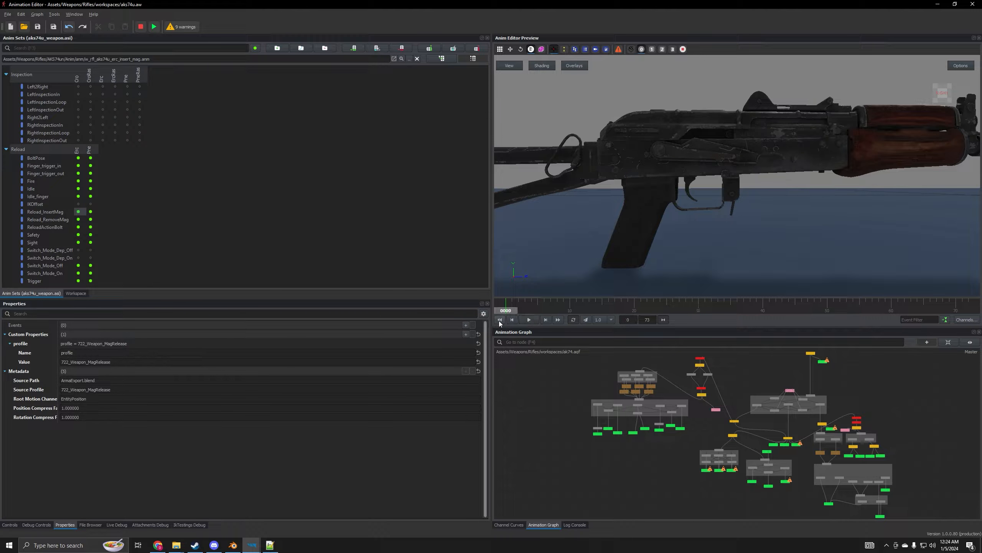
Step: In the ak74 workspace, examine the BlendIn event's properties at frame 16 of the insert-magazine animation
mouse_move(250, 549)
click(342, 517)
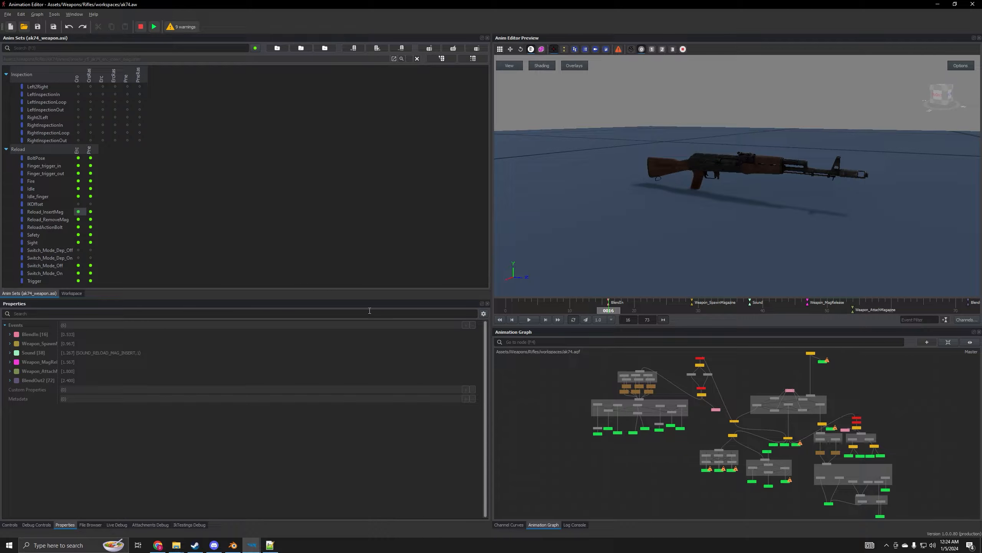
click(9, 334)
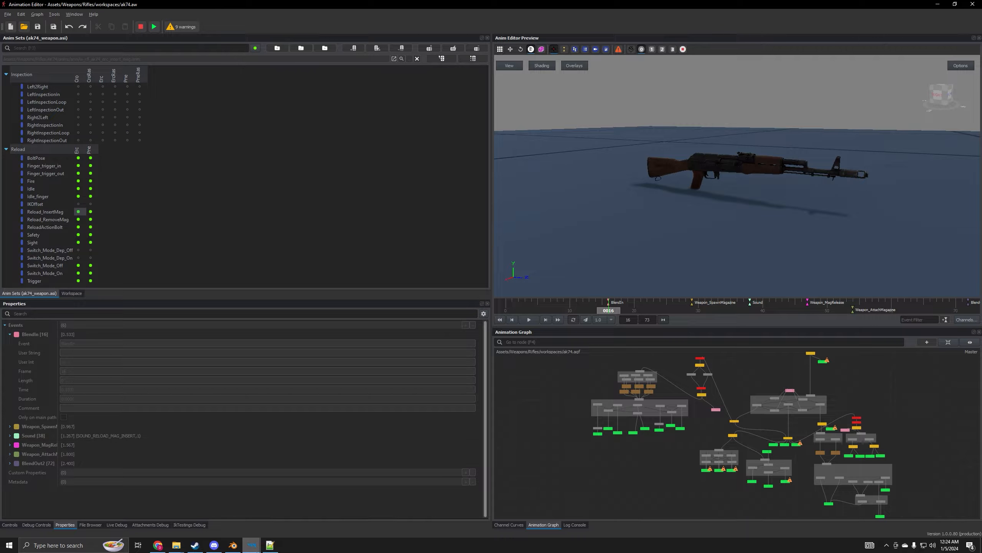
Step: Add a BlendIn event at frame 16 to the aks74u Erc insert-magazine animation and save it
click(252, 544)
click(274, 515)
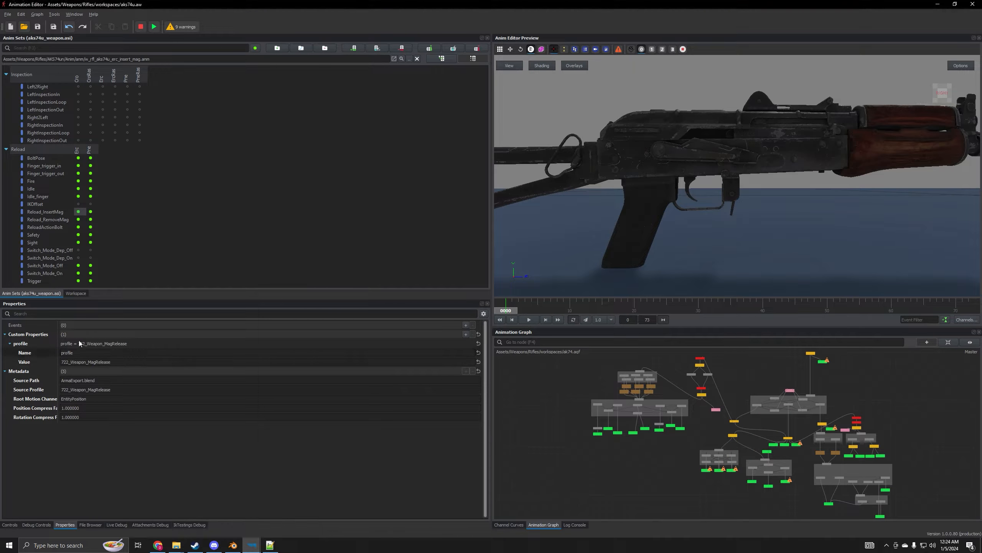
drag(559, 310, 609, 310)
mouse_move(249, 549)
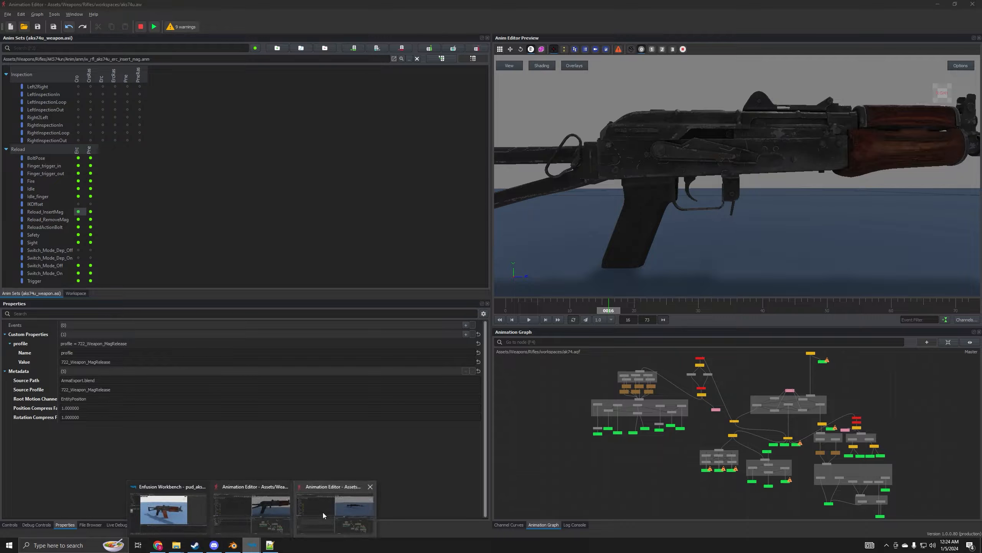
click(323, 513)
click(251, 545)
click(235, 513)
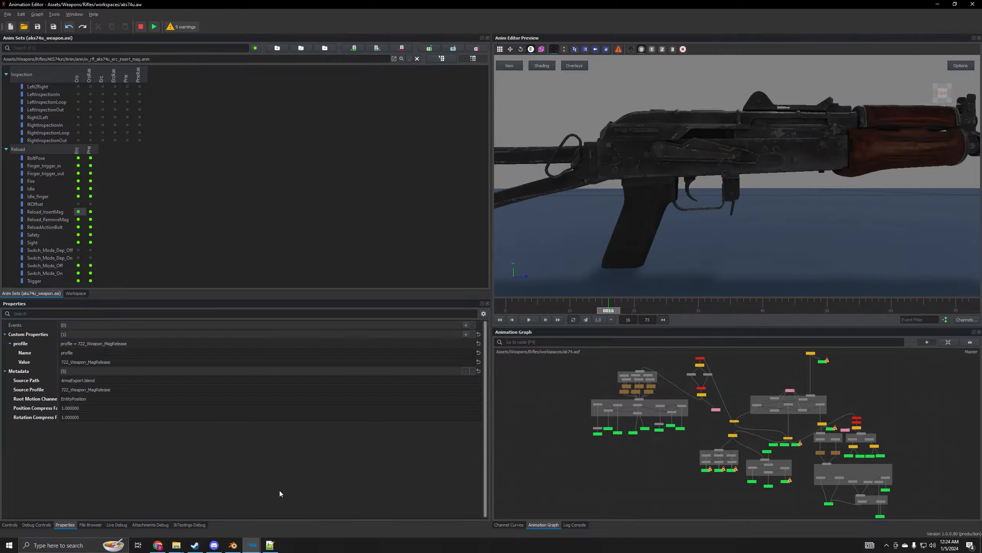
click(466, 325)
click(101, 342)
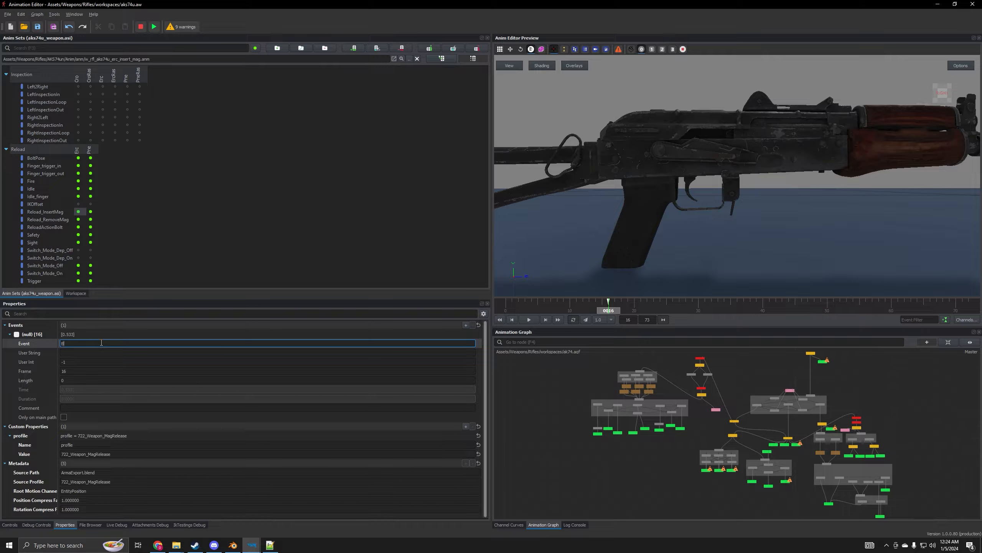
text(BlendIn)
key(Return)
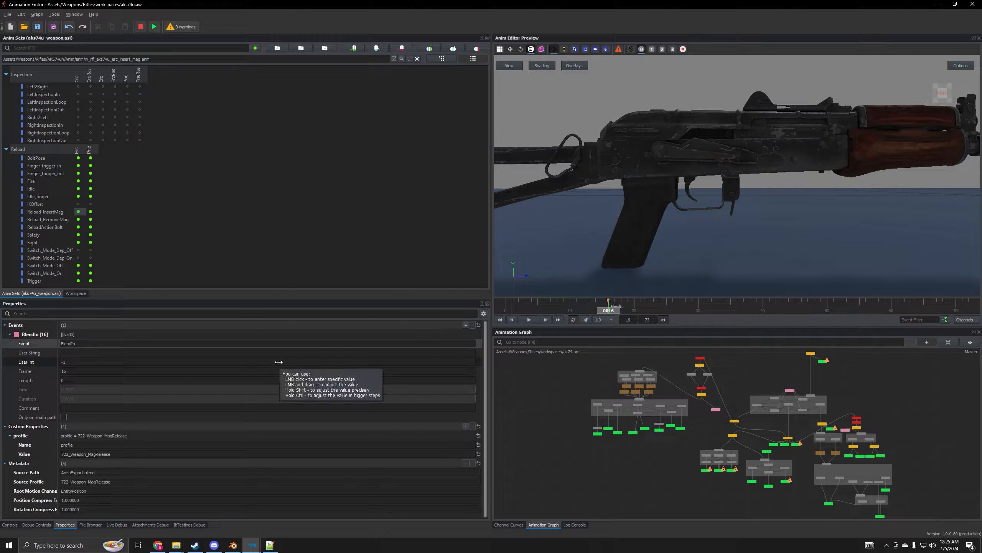
click(53, 27)
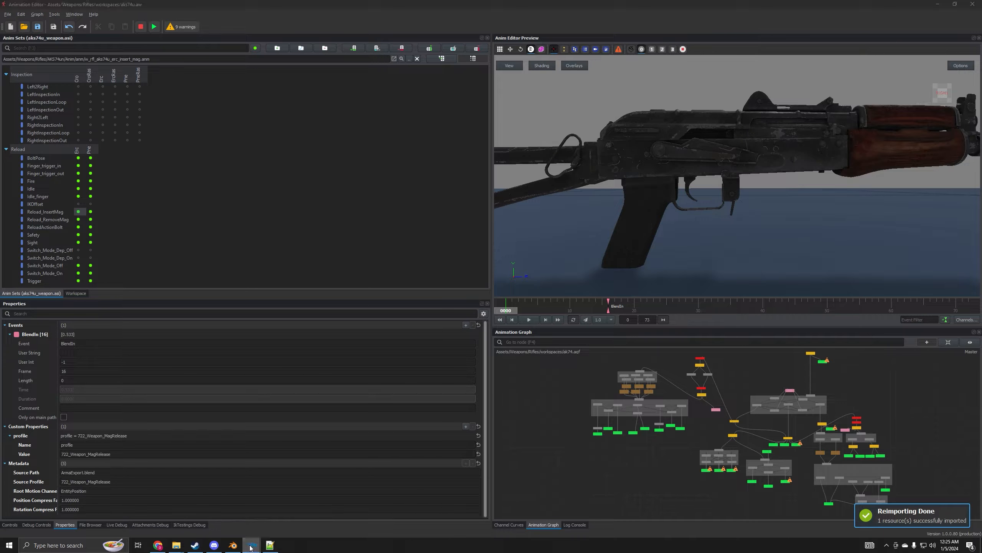
Step: In the ak74 workspace, move the timeline to the Weapon_SpawnMagazine event at frame 29
mouse_move(251, 545)
click(329, 514)
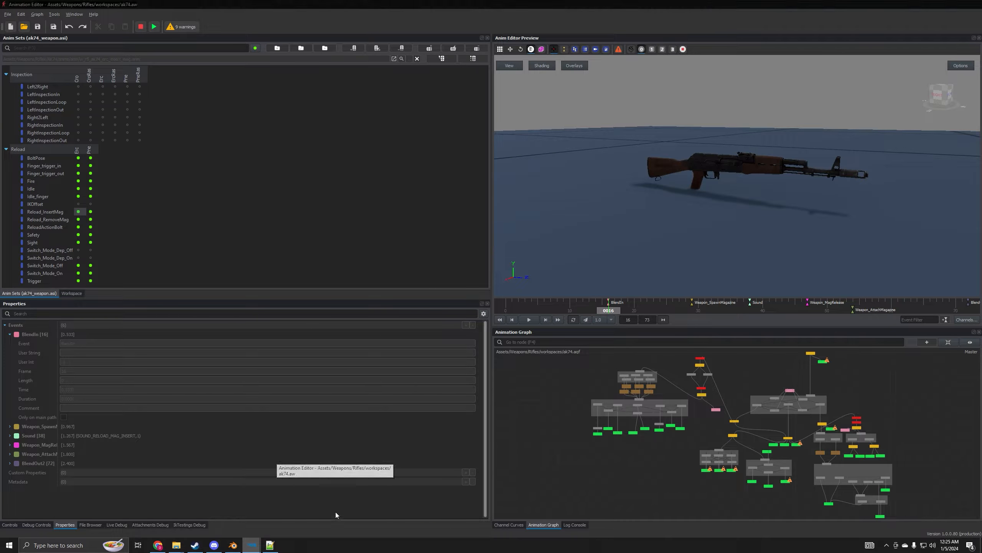
click(692, 310)
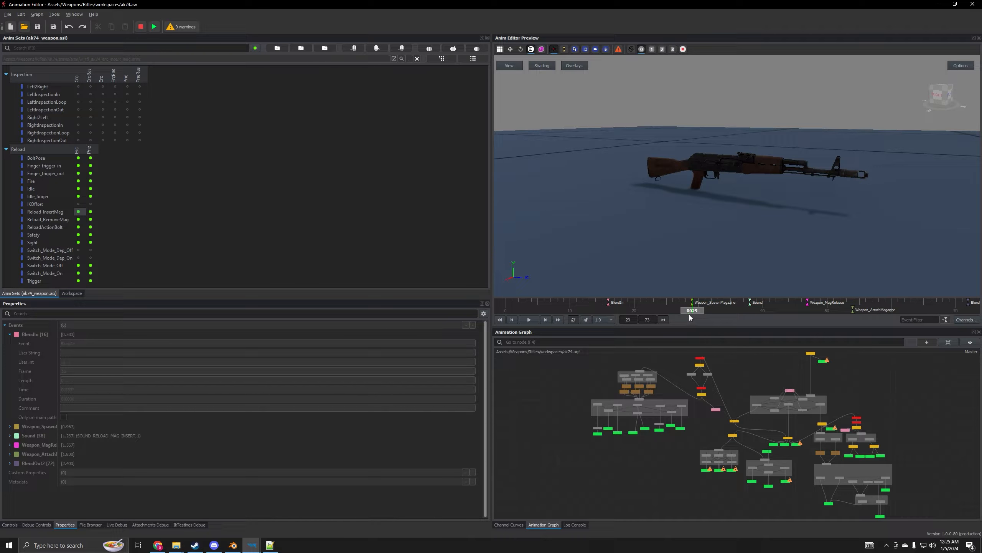
mouse_move(256, 548)
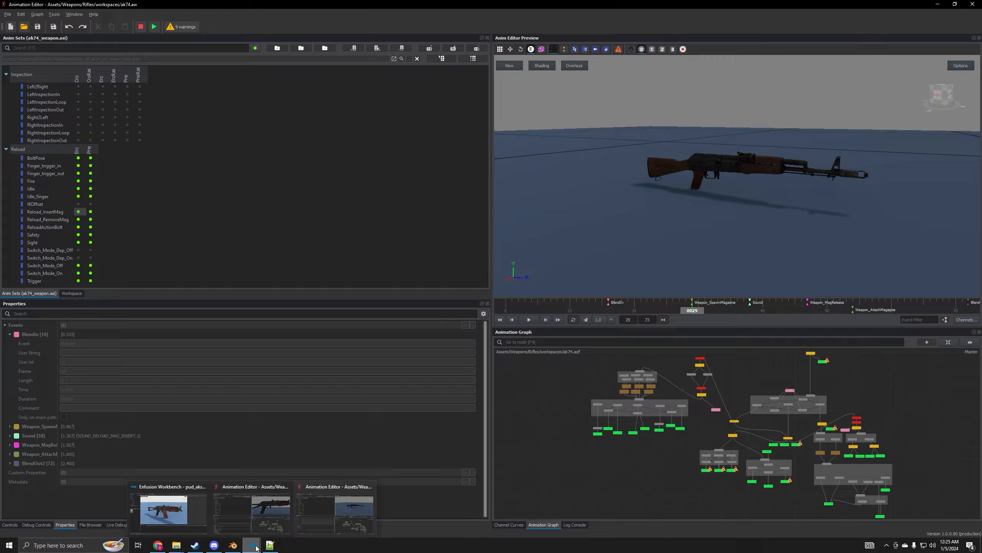
Step: Add a Weapon_SpawnMagazine event at frame 29 to the aks74u insert-magazine animation
click(335, 507)
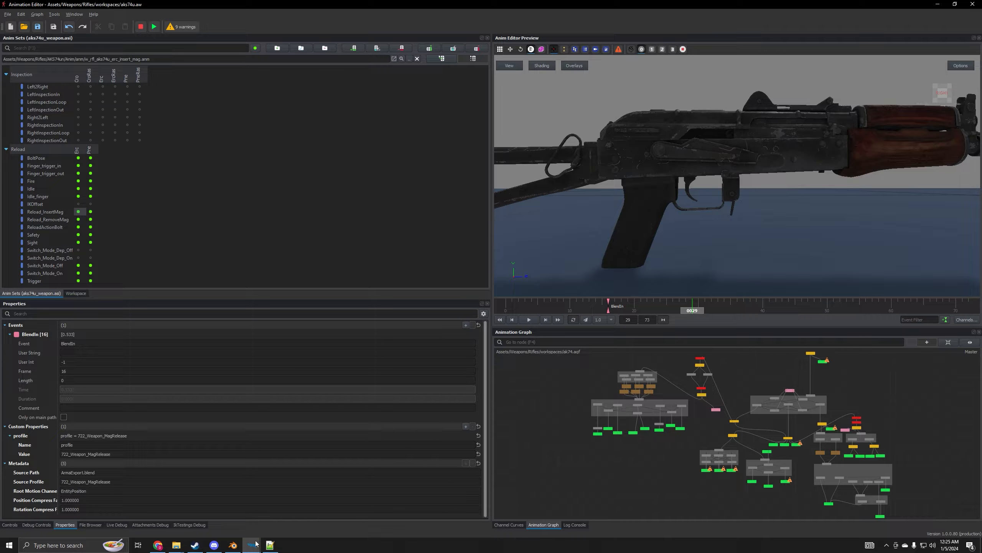
mouse_move(256, 544)
mouse_move(311, 513)
click(465, 325)
click(83, 436)
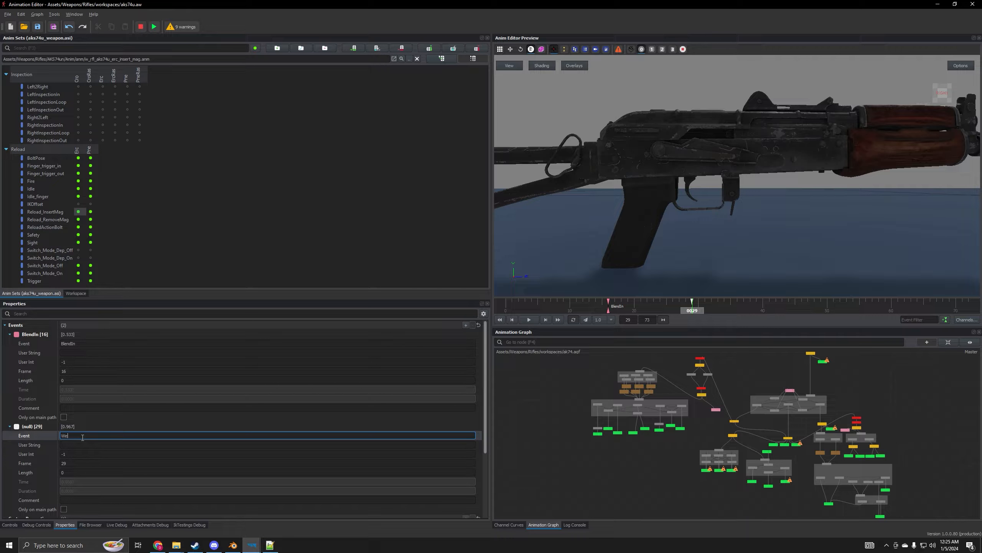
text(Weapon_SpawnMagazine)
key(Return)
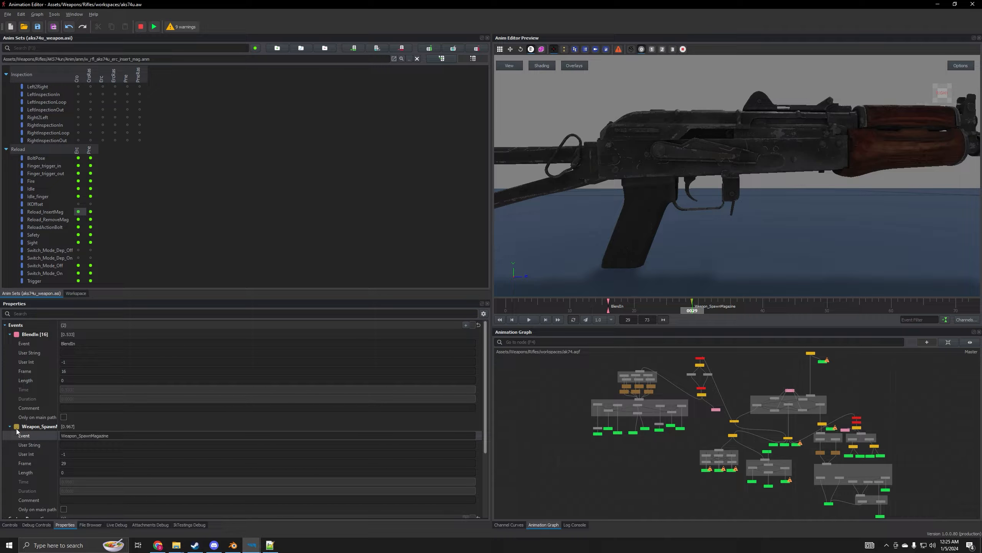
Step: In the ak74 workspace, move the timeline to the Sound event at frame 38 and examine its properties
mouse_move(251, 545)
mouse_move(305, 514)
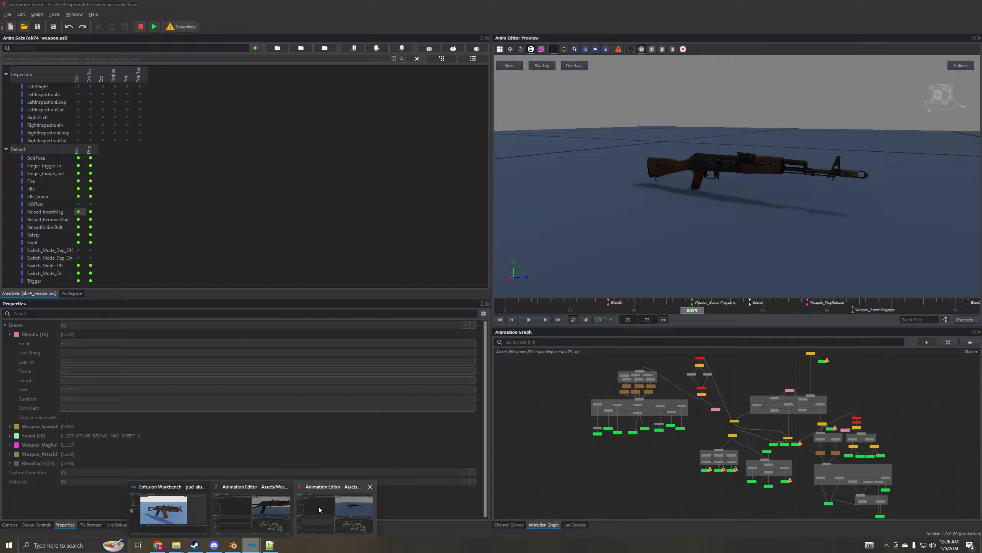
click(319, 507)
drag(694, 315, 723, 310)
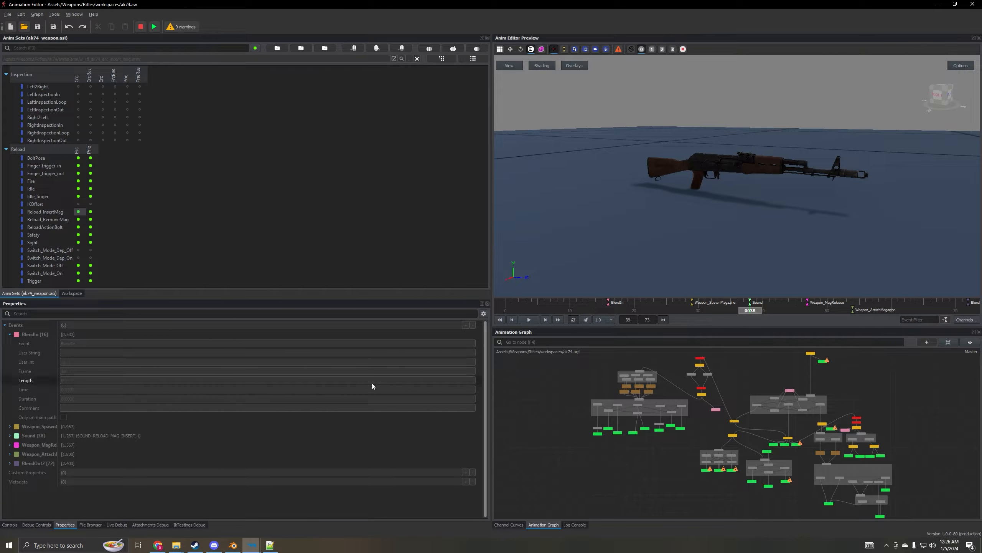
click(10, 334)
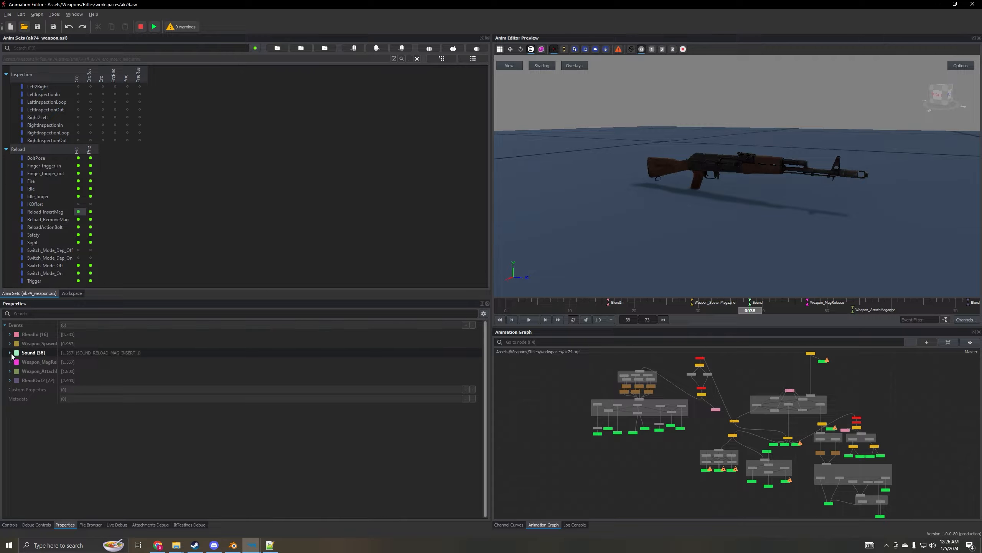
click(9, 353)
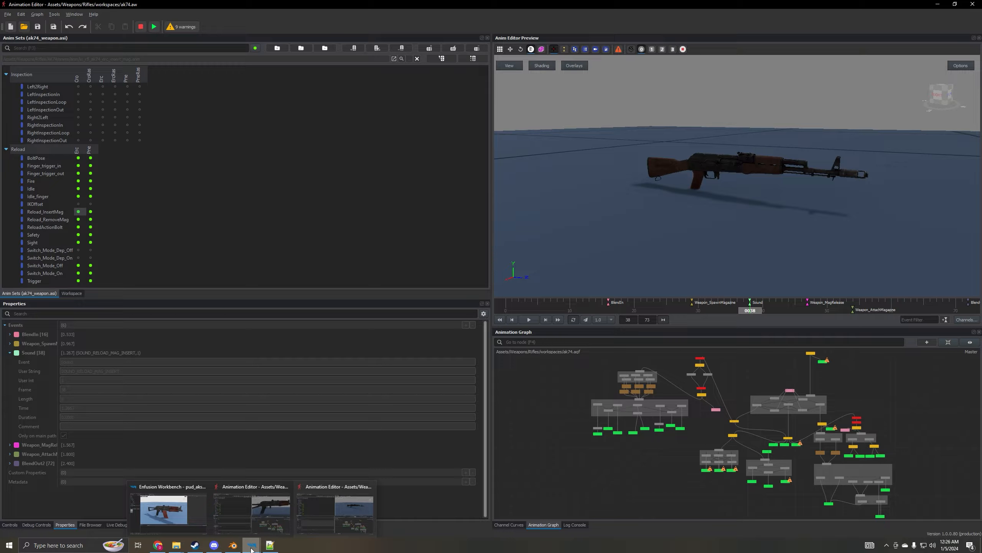
Step: In the aks74u workspace, add a new event at frame 38 to the Erc insert-magazine animation
click(254, 522)
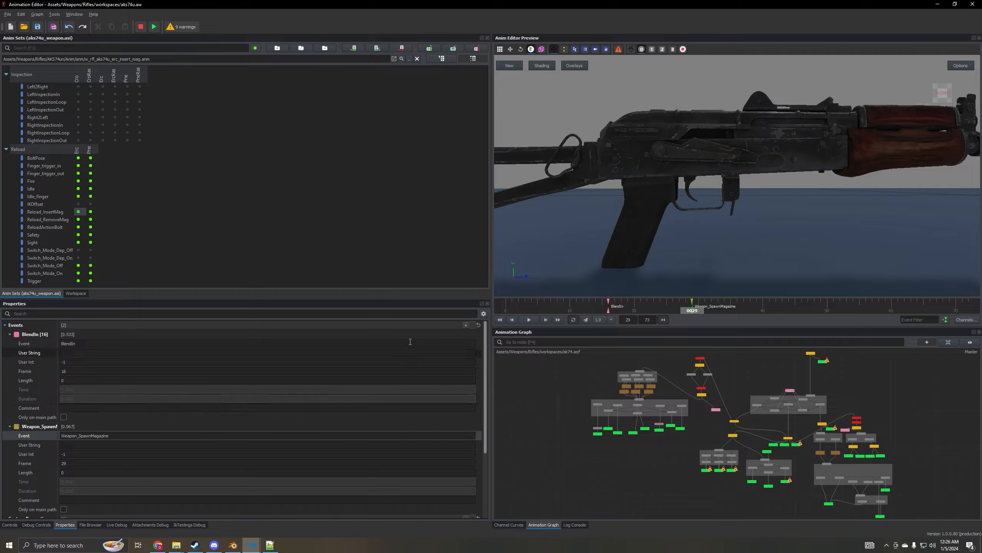
click(465, 324)
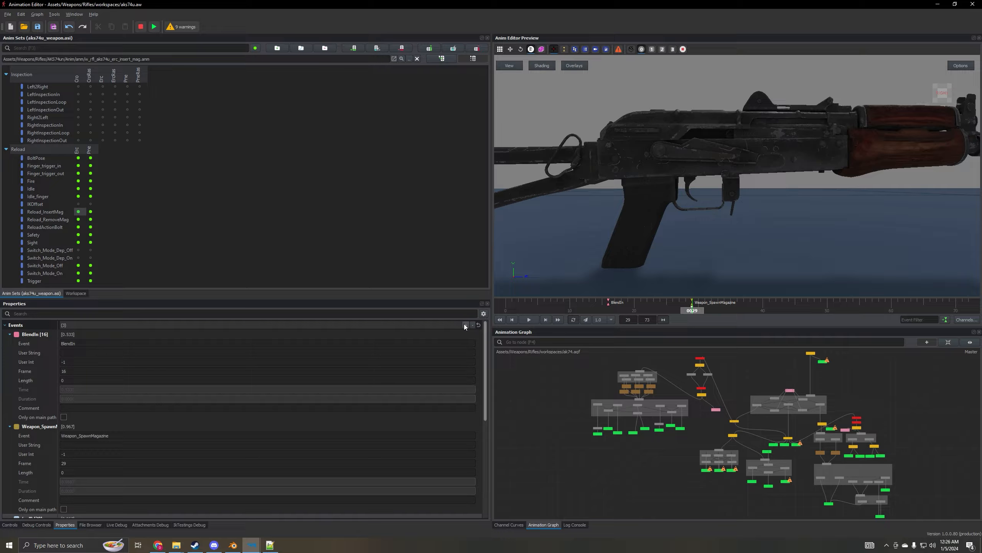
scroll(75, 386, down, 5)
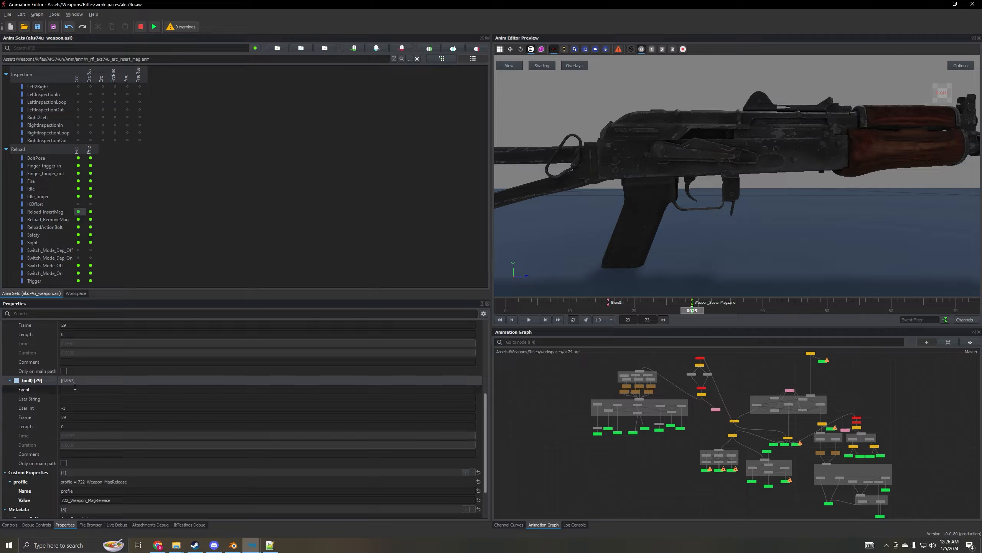
click(71, 417)
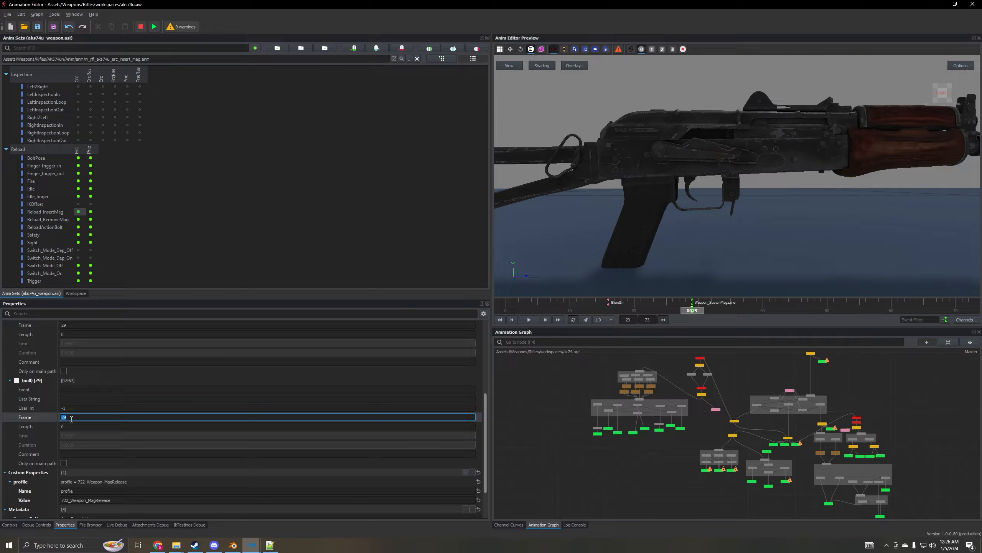
text(38)
key(Return)
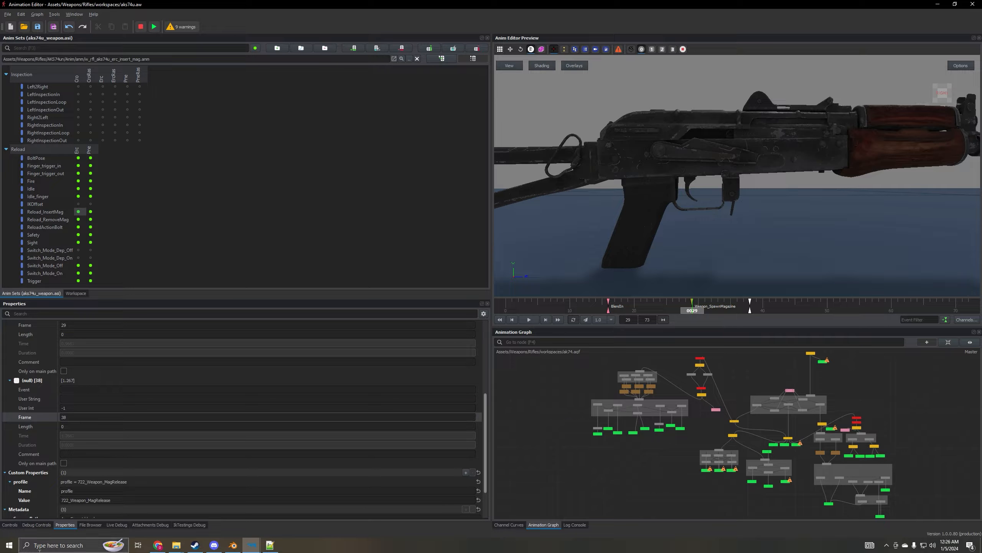
Step: Set the frame 38 event's name to Sound and its user string to SOUND_RELOAD_MAG_INSERT, matching the ak74 event
mouse_move(252, 545)
mouse_move(330, 504)
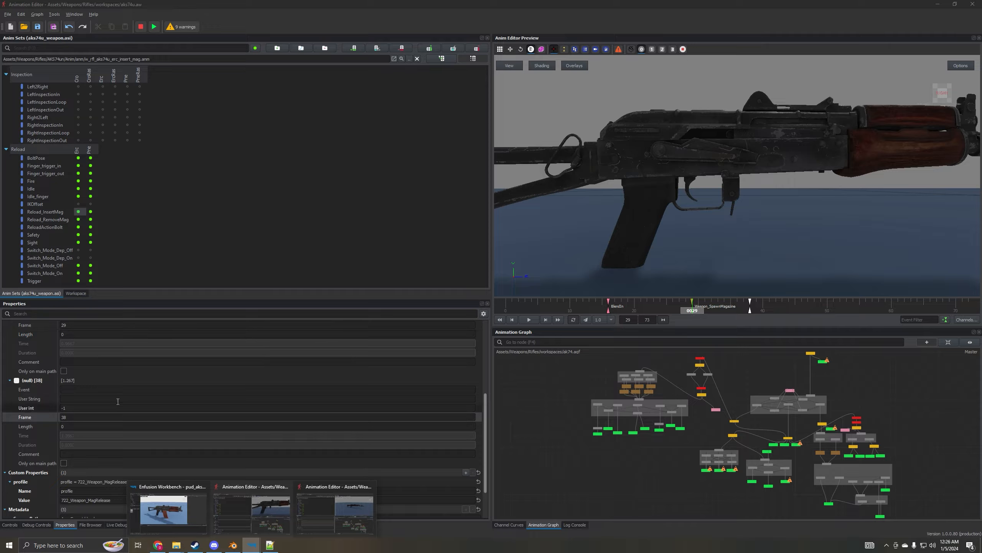
click(91, 388)
text(Soun)
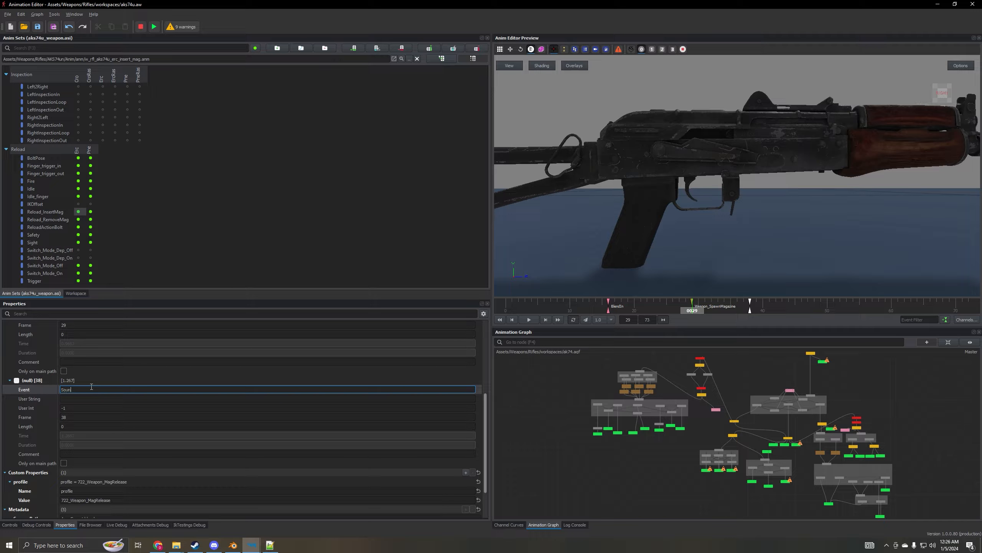
text(d)
key(Tab)
text(SOUND_)
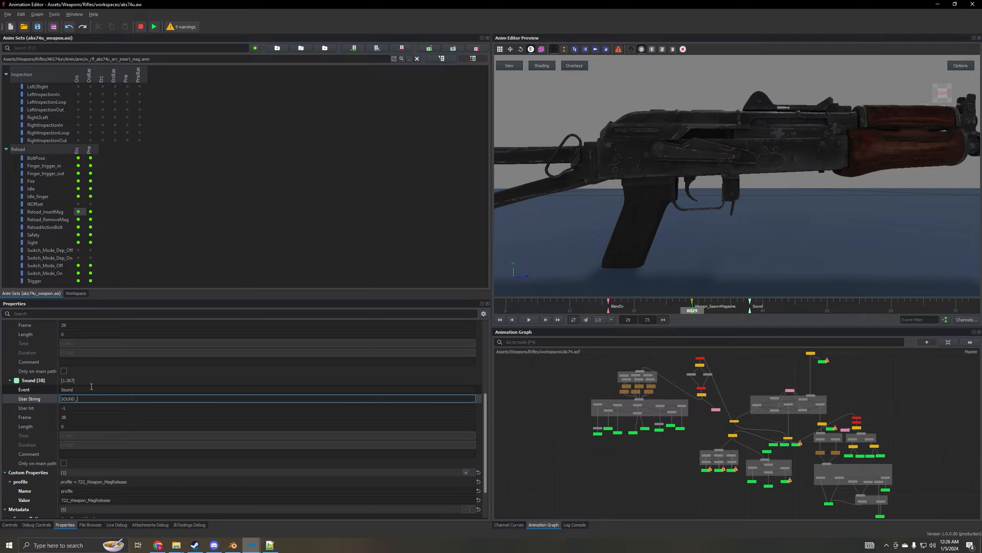
text(RELOAD_MAG_INSET)
key(Return)
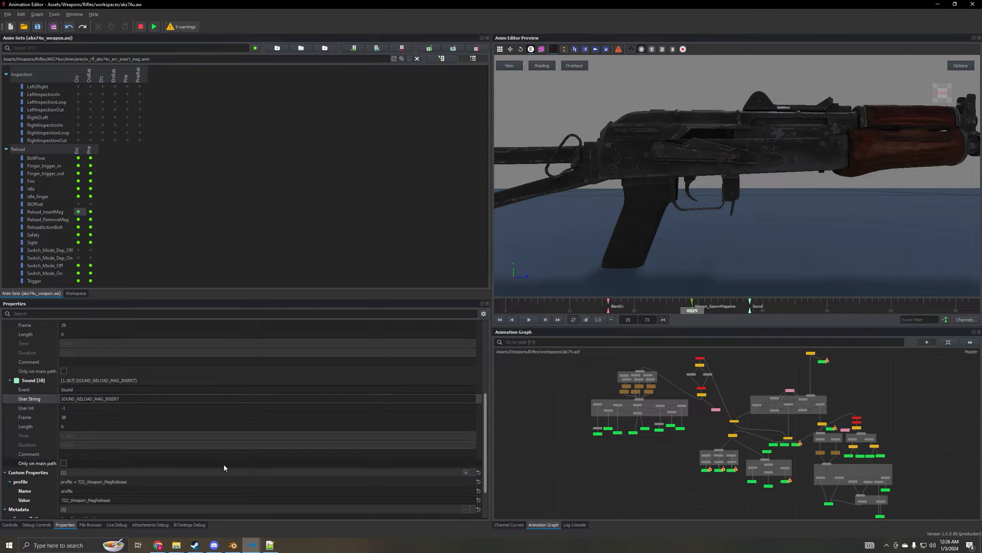
Step: Set the aks74u Sound event's user int to 1 and compare its values with the ak74 Sound event
mouse_move(252, 545)
mouse_move(330, 514)
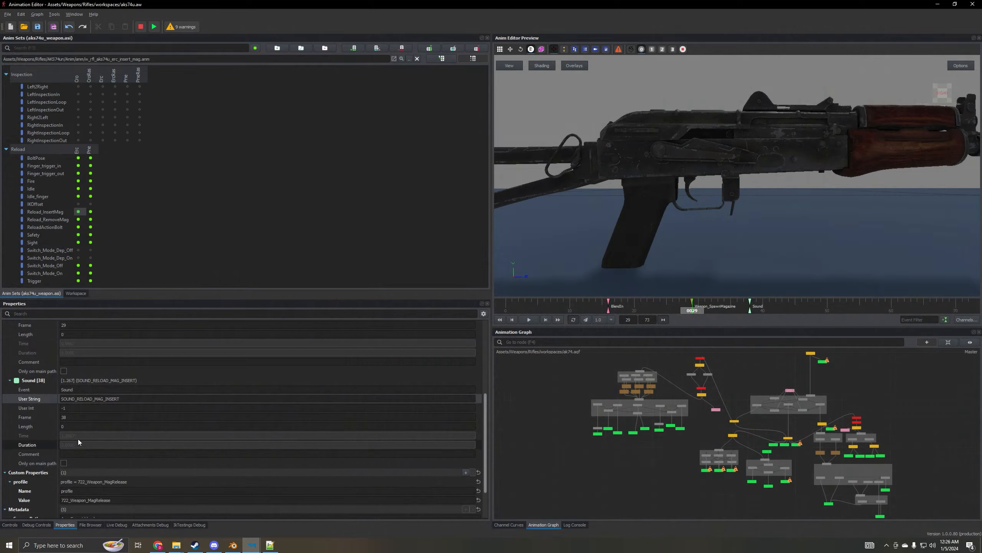
click(66, 406)
text(1)
key(Return)
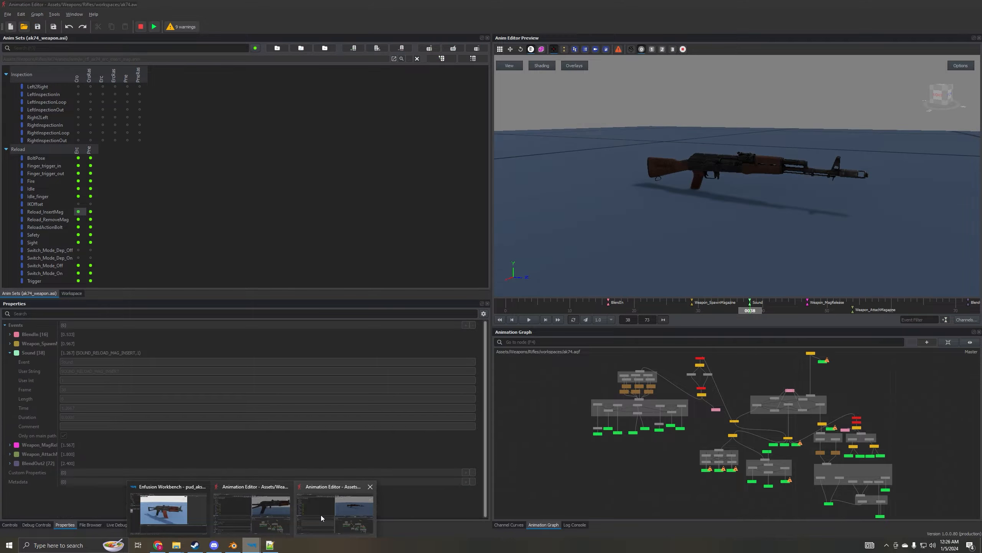
click(321, 515)
mouse_move(252, 544)
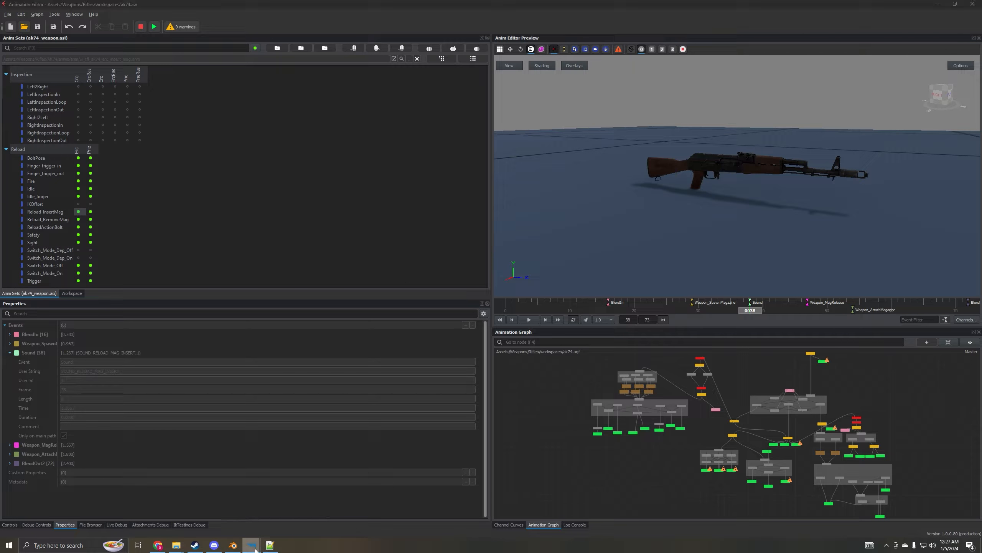
click(252, 523)
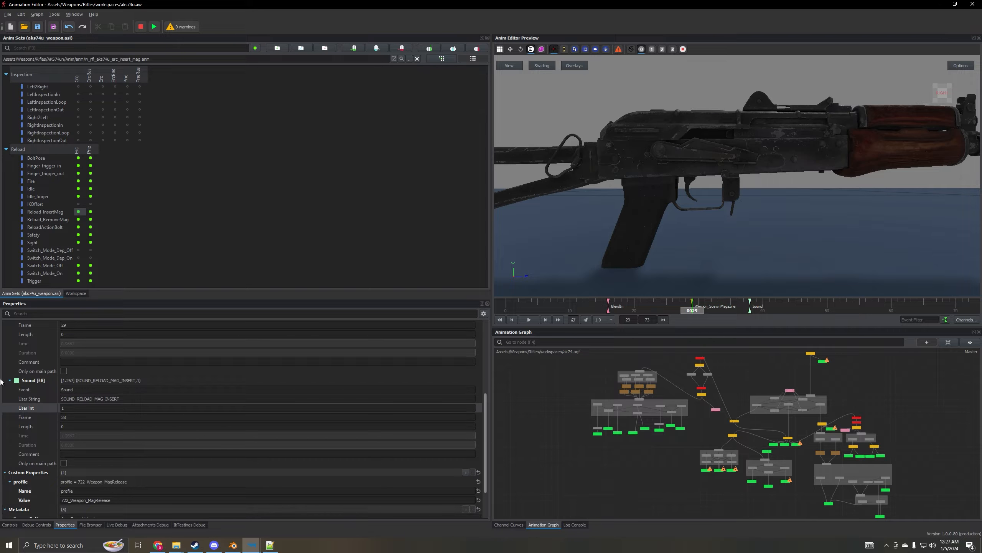
Step: In the ak74 workspace, move the timeline to the Weapon_MagRelease event at frame 47
mouse_move(252, 544)
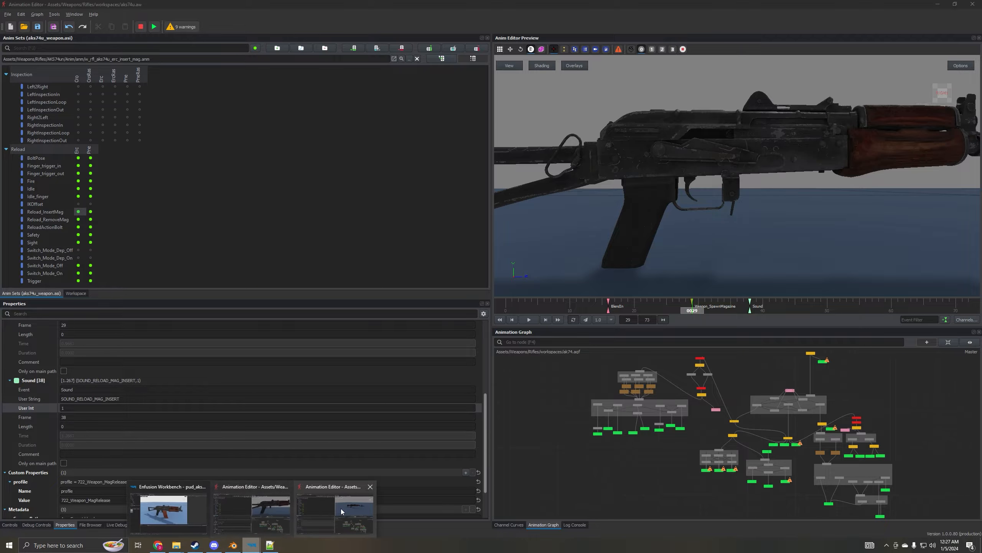
click(334, 508)
click(808, 311)
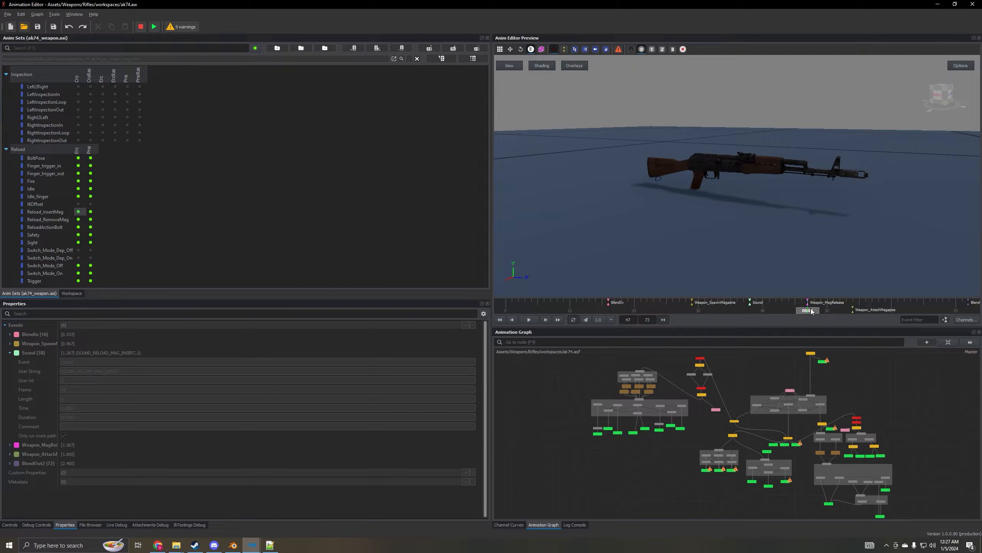
Step: Add a Weapon_MagRelease event at frame 47 to the aks74u insert-magazine animation and save it
mouse_move(255, 550)
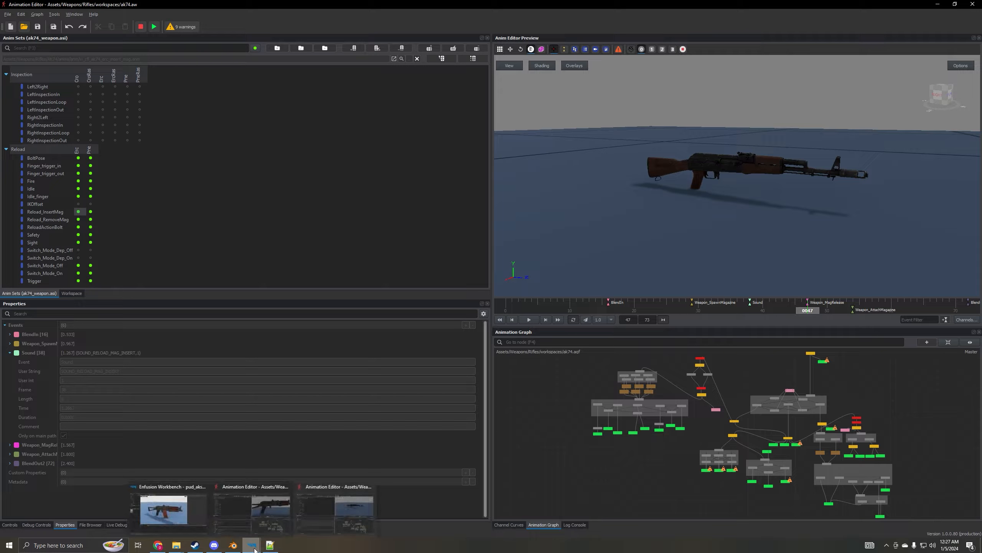
click(252, 510)
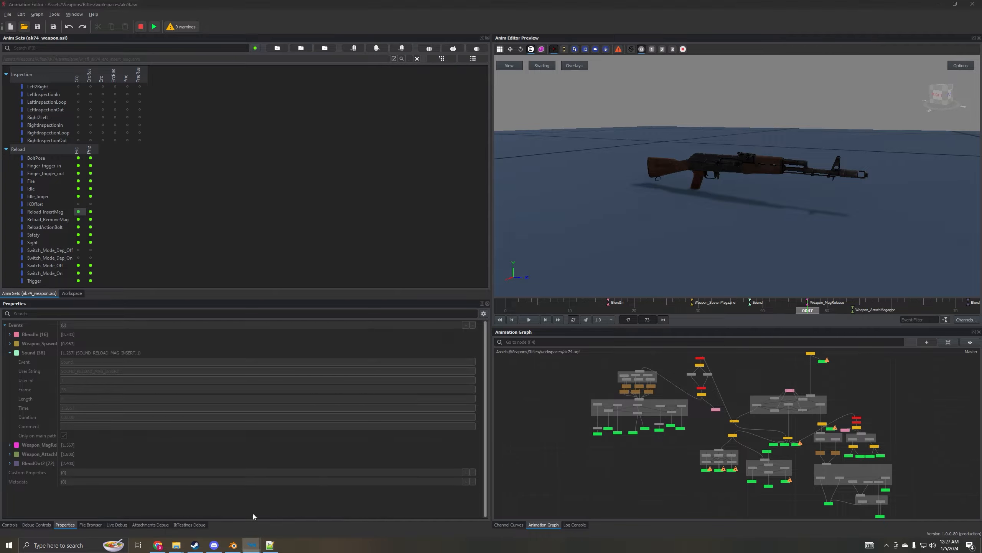
drag(825, 310, 811, 312)
scroll(410, 376, up, 5)
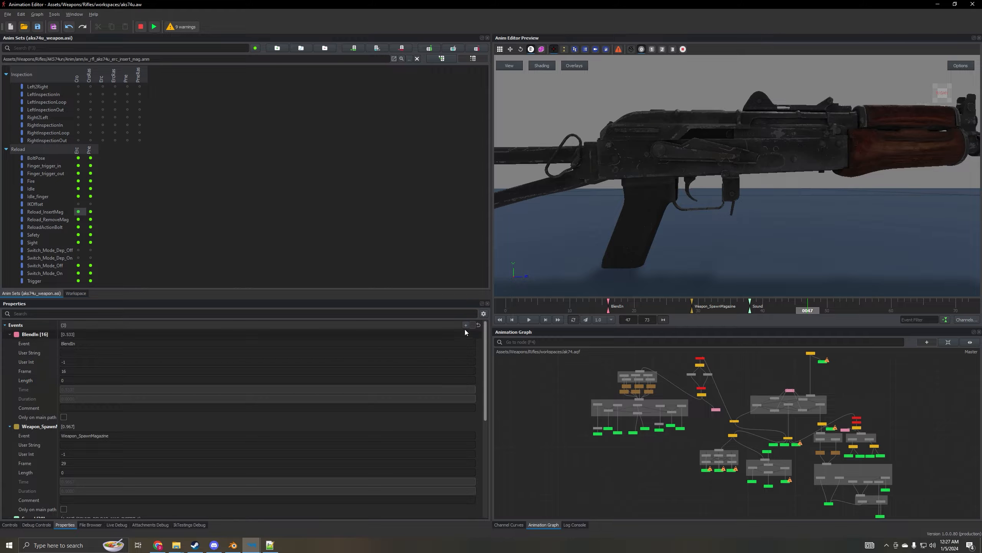
scroll(252, 420, down, 5)
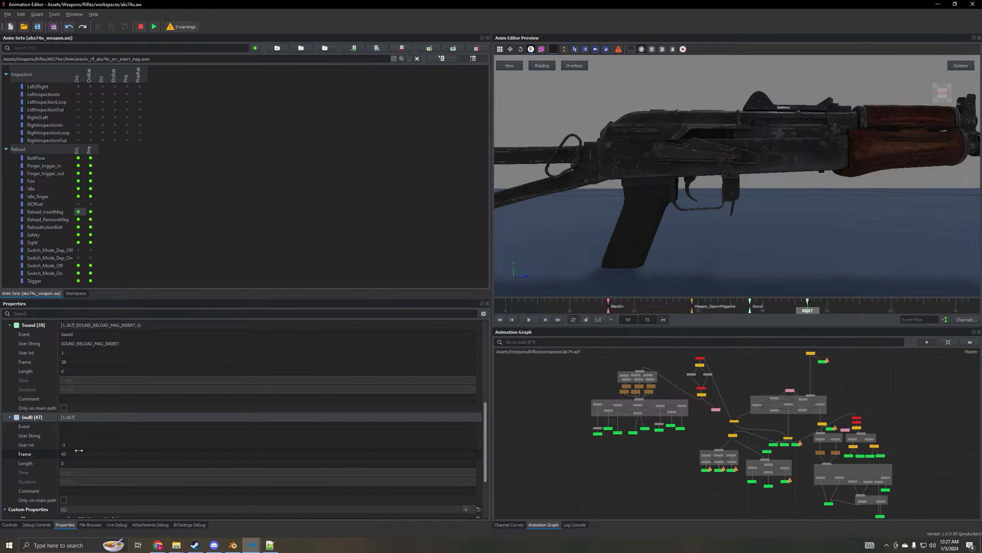
click(77, 428)
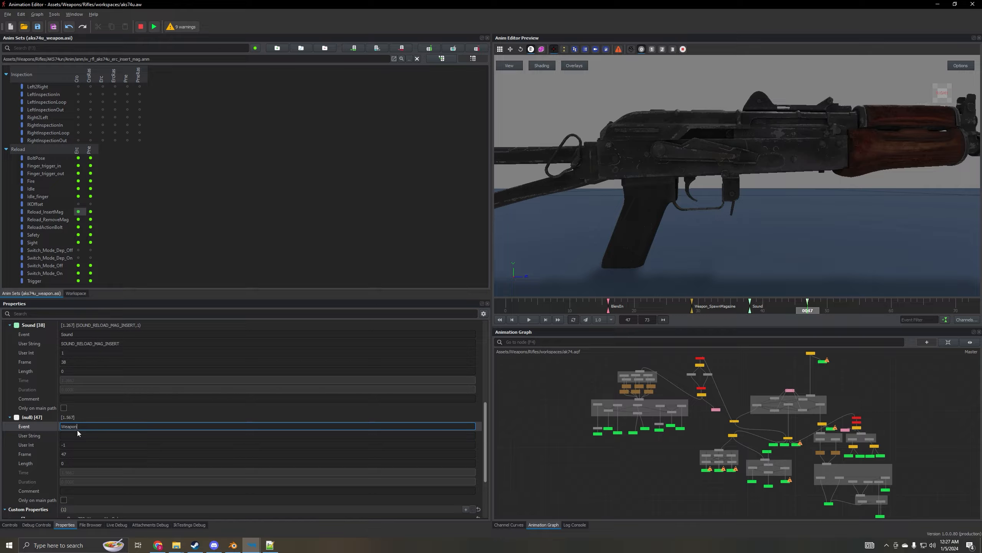
text(Weapon_MagRelease)
key(Return)
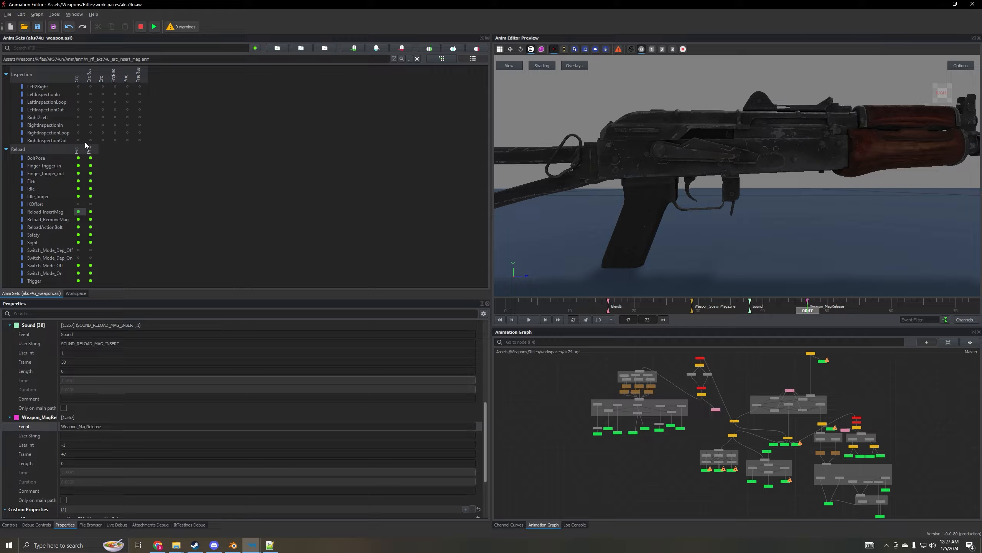
click(53, 27)
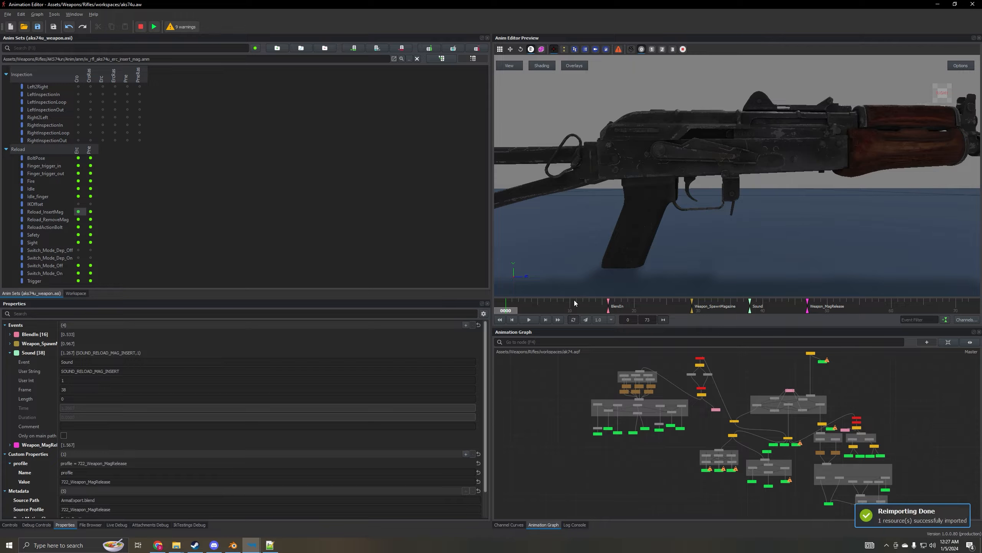
Step: In the ak74 workspace, move the timeline to the Weapon_AttachMagazine event at frame 54 and examine its properties
click(251, 545)
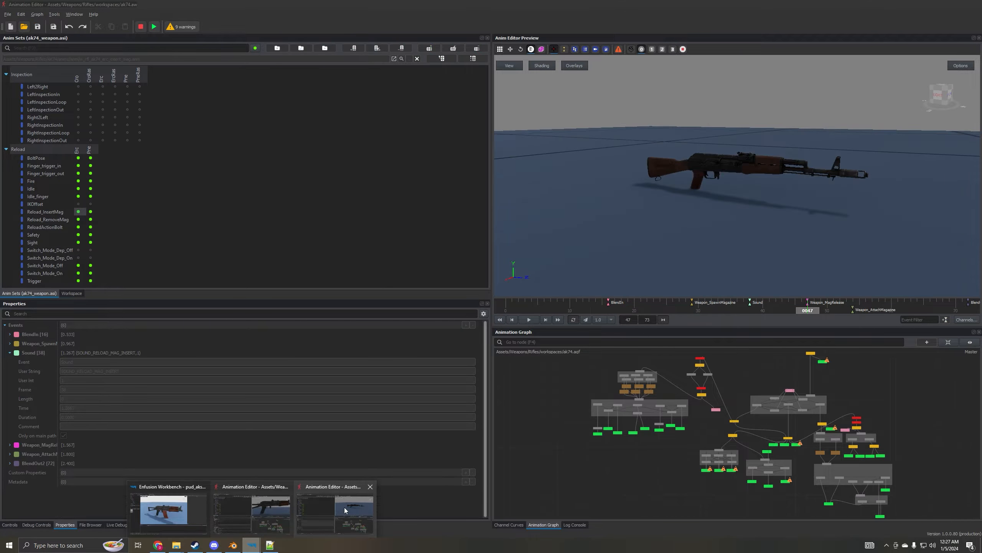
click(345, 510)
click(853, 312)
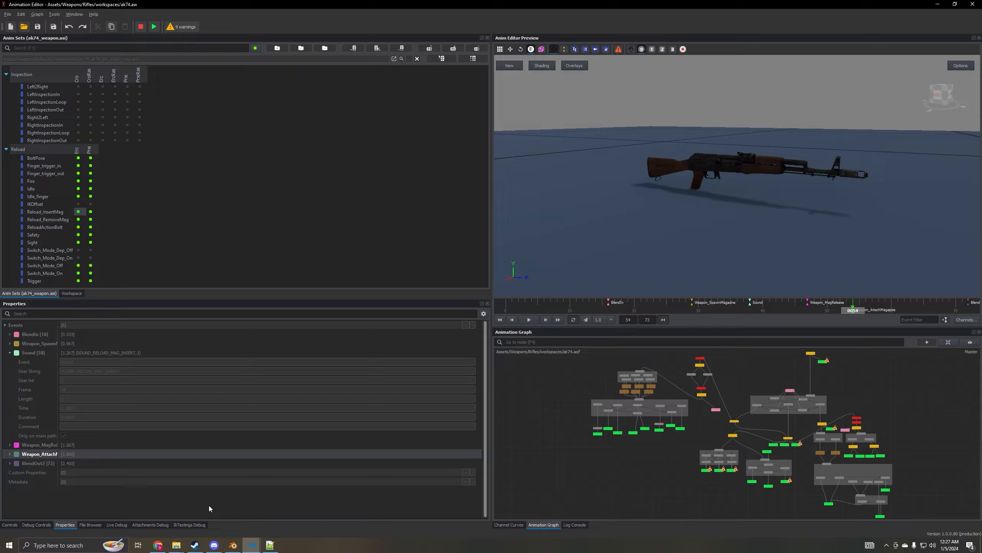
click(252, 545)
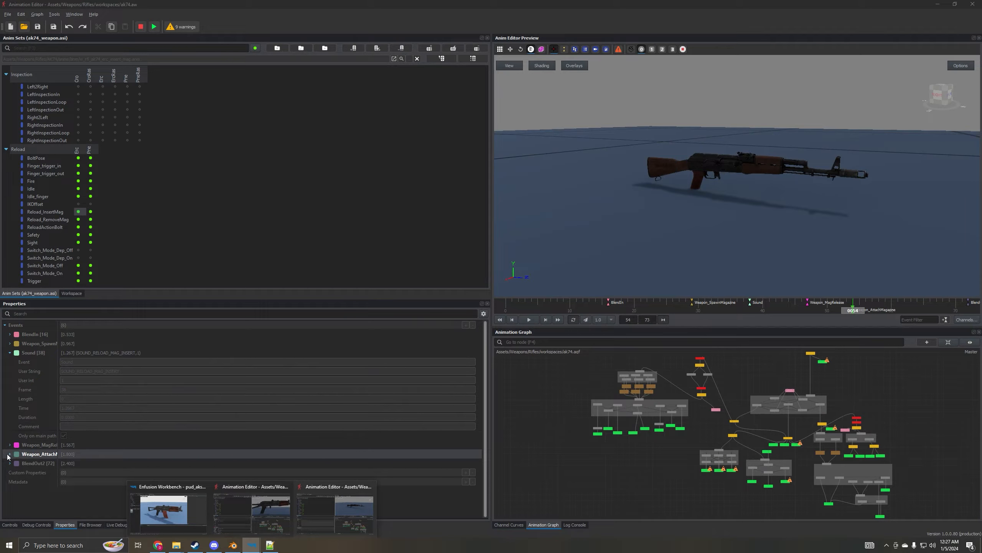
click(10, 455)
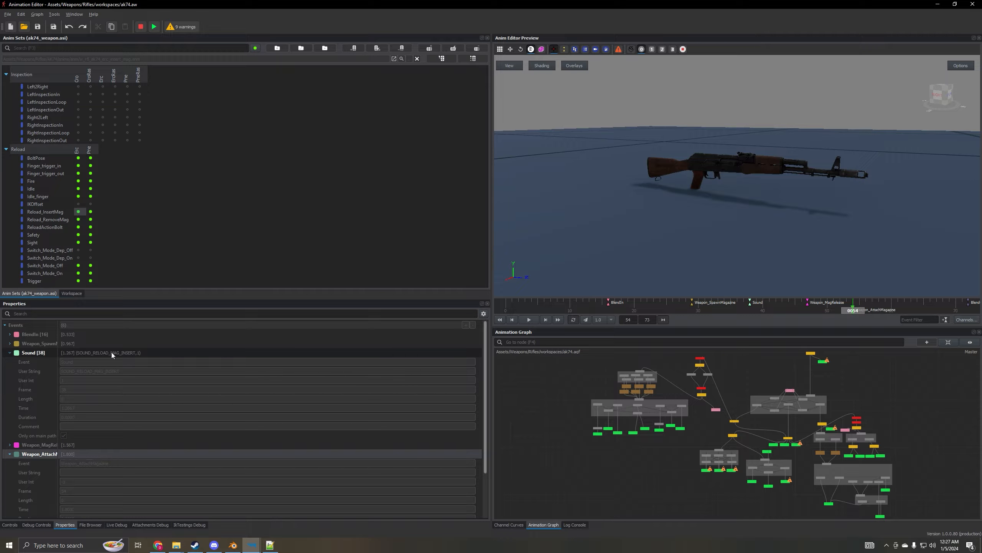
scroll(171, 396, down, 3)
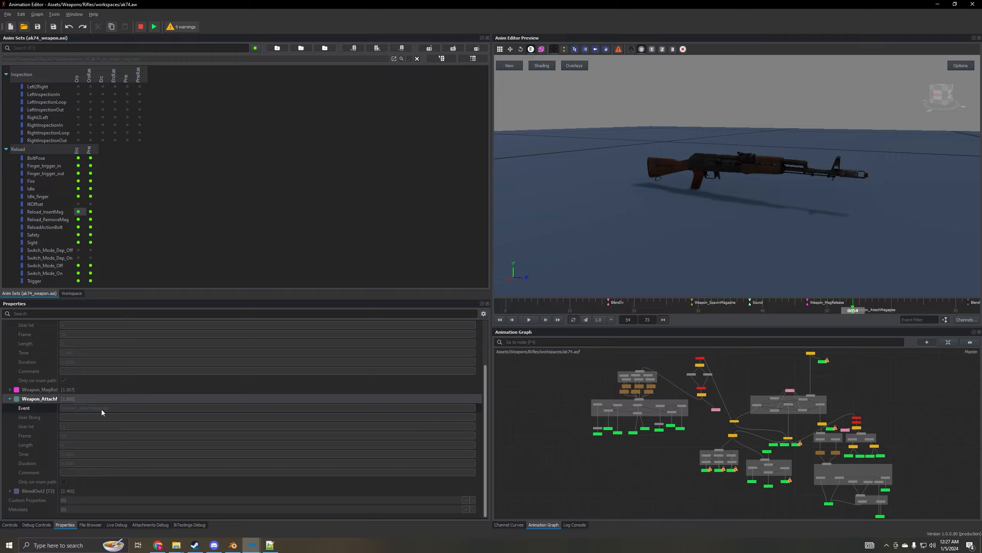
Step: In the aks74u workspace, move the insert-magazine timeline to frame 54
mouse_move(251, 545)
click(254, 508)
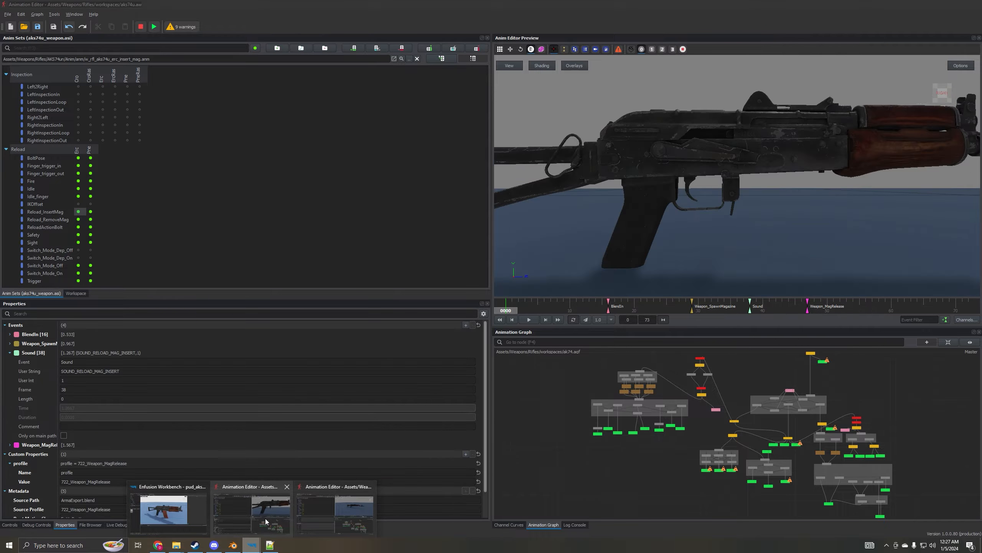
click(873, 308)
drag(873, 309, 850, 314)
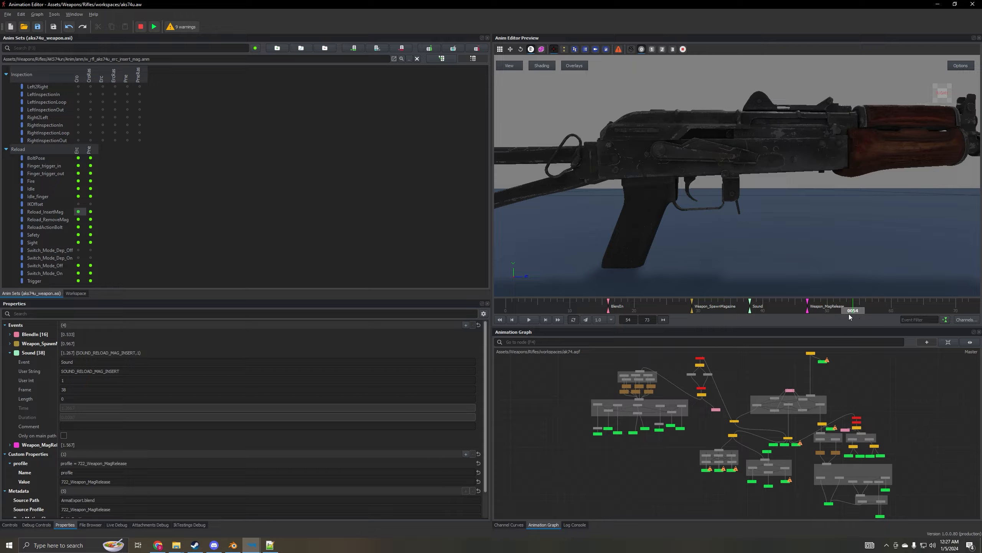
mouse_move(252, 545)
mouse_move(275, 510)
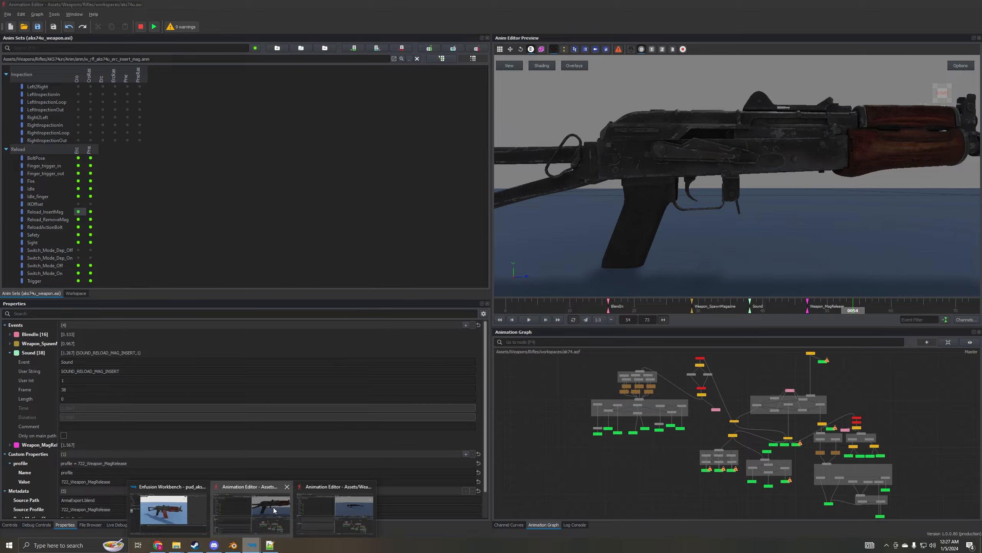
click(274, 510)
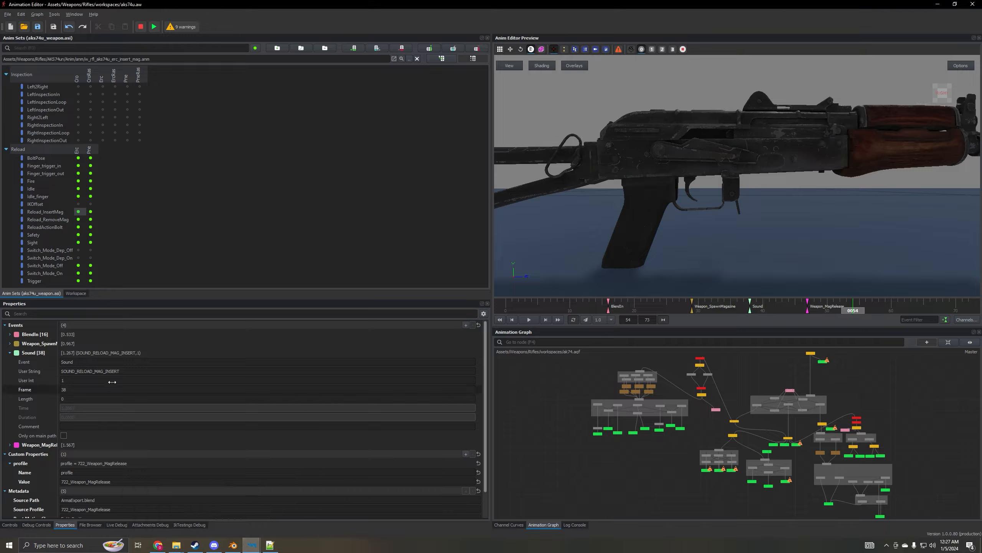
Step: Add a Weapon_AttachMagazine event at frame 54 to the aks74u insert-magazine animation
click(465, 325)
scroll(108, 419, down, 3)
click(79, 352)
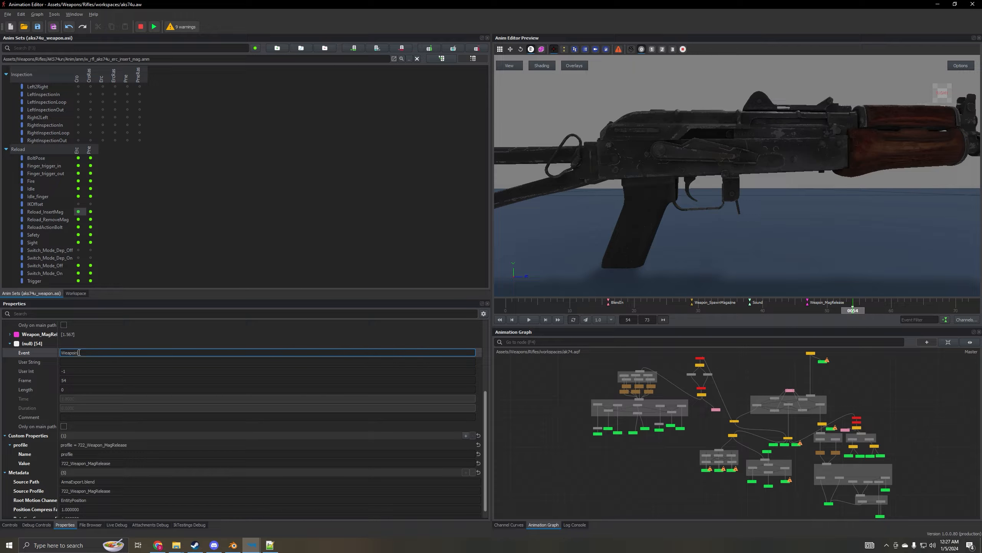
text(Weapon_AttachMaga)
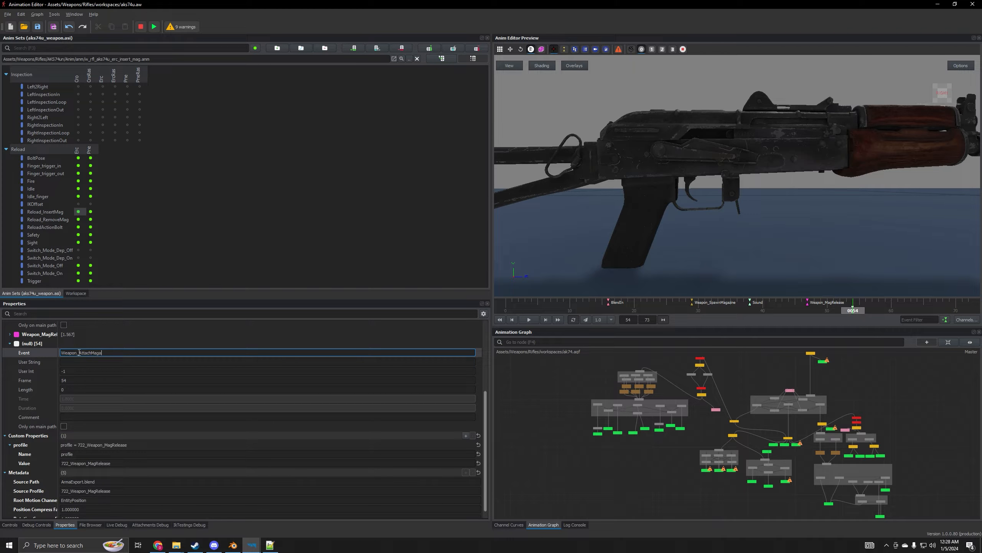
text(ine)
key(Return)
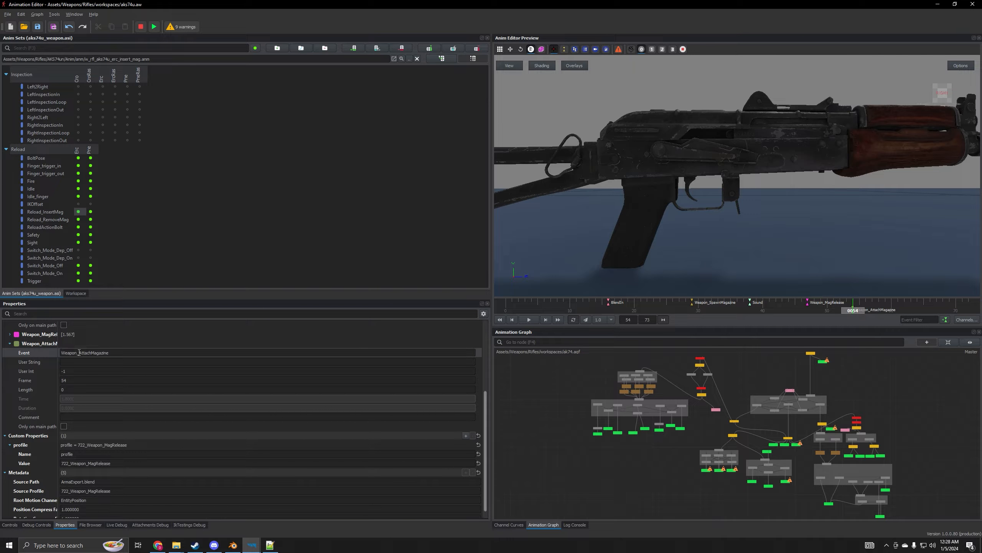
Step: Compare the Weapon_AttachMagazine event's properties in the ak74 workspace with those in the aks74u workspace
mouse_move(252, 545)
mouse_move(316, 505)
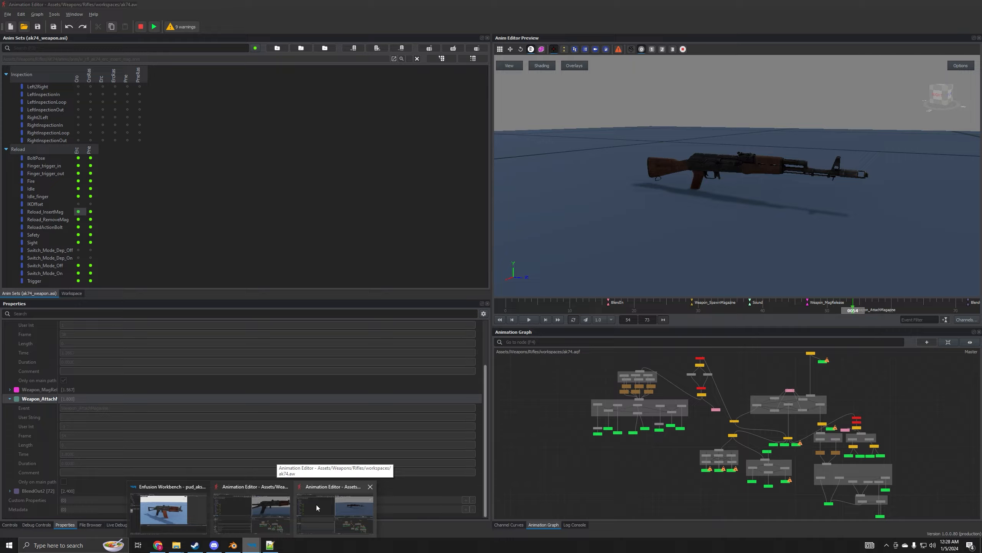
mouse_move(283, 510)
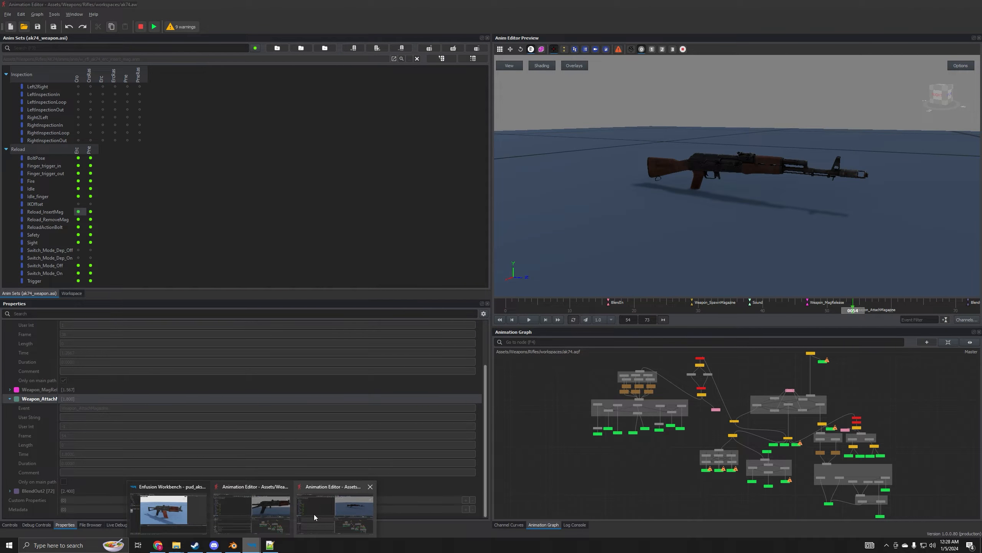
click(313, 514)
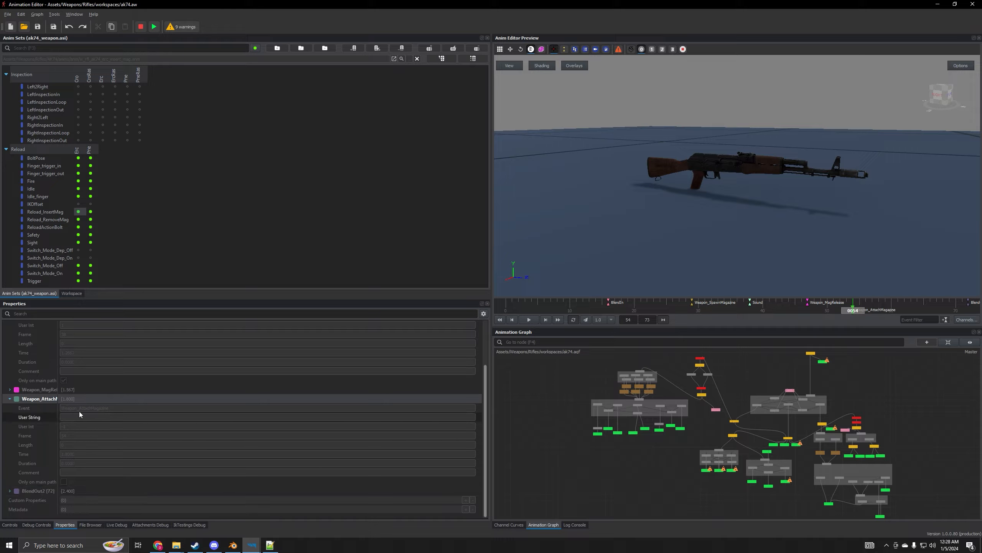
click(93, 409)
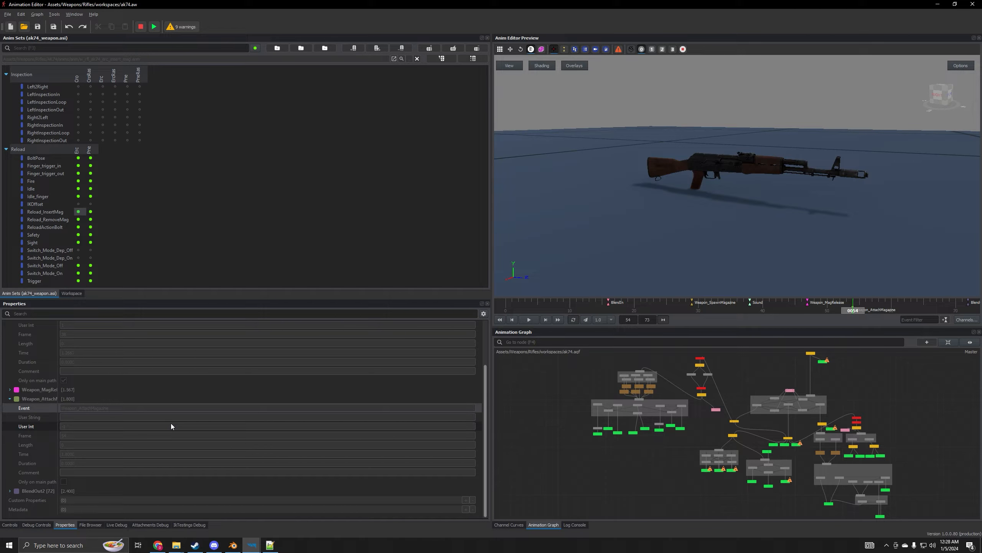
click(252, 545)
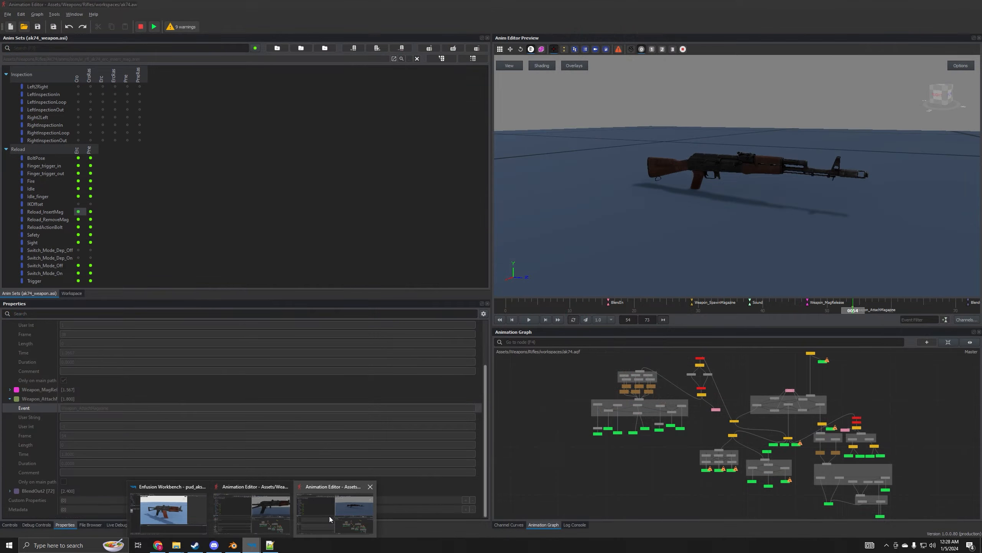
mouse_move(285, 515)
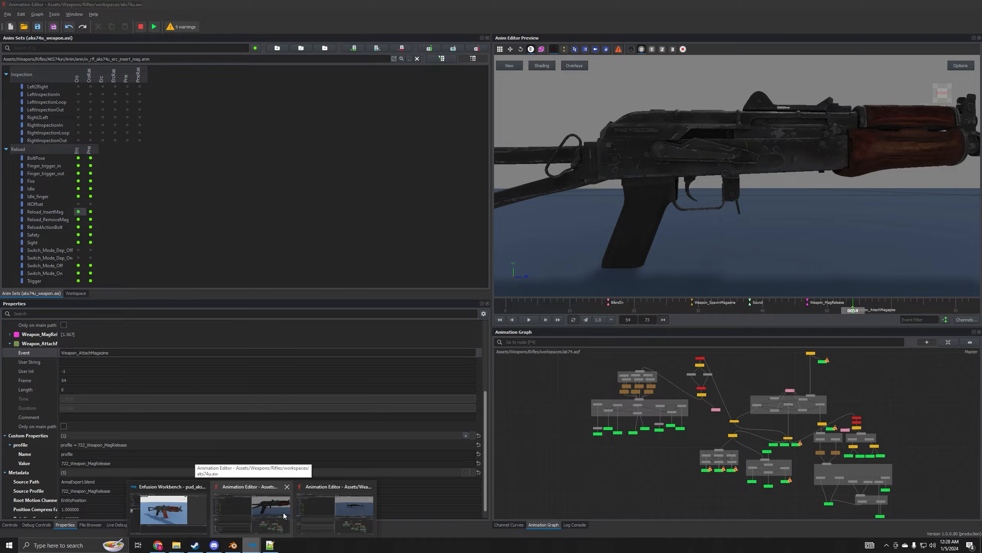
mouse_move(318, 513)
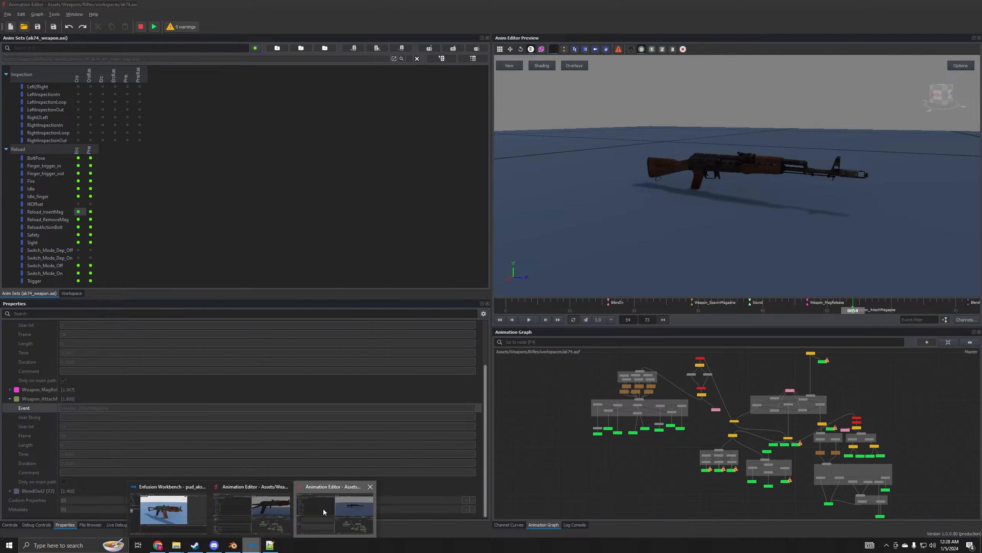
Step: In the ak74 workspace, expand the BlendOut2 event of the insert-magazine animation and examine its properties
click(323, 508)
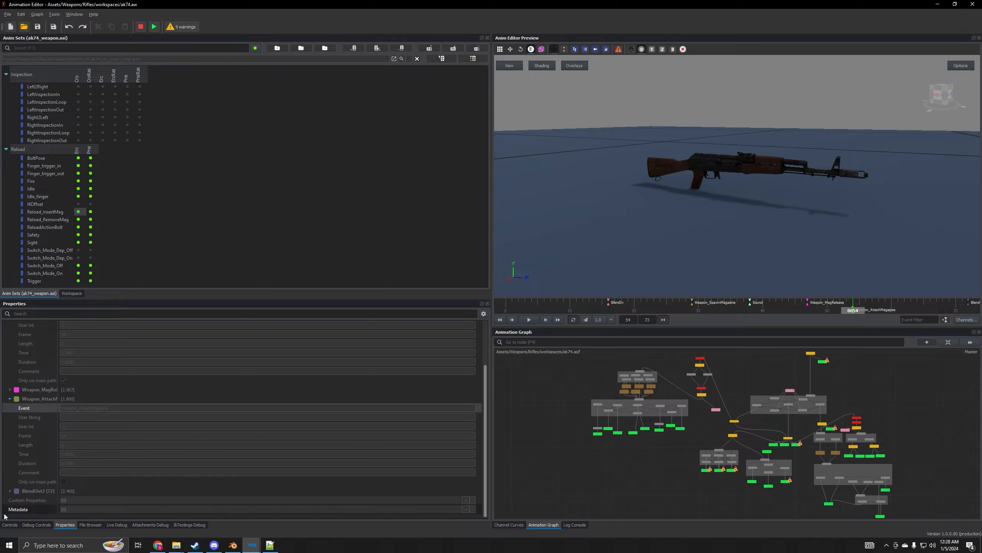
click(10, 491)
scroll(191, 464, down, 3)
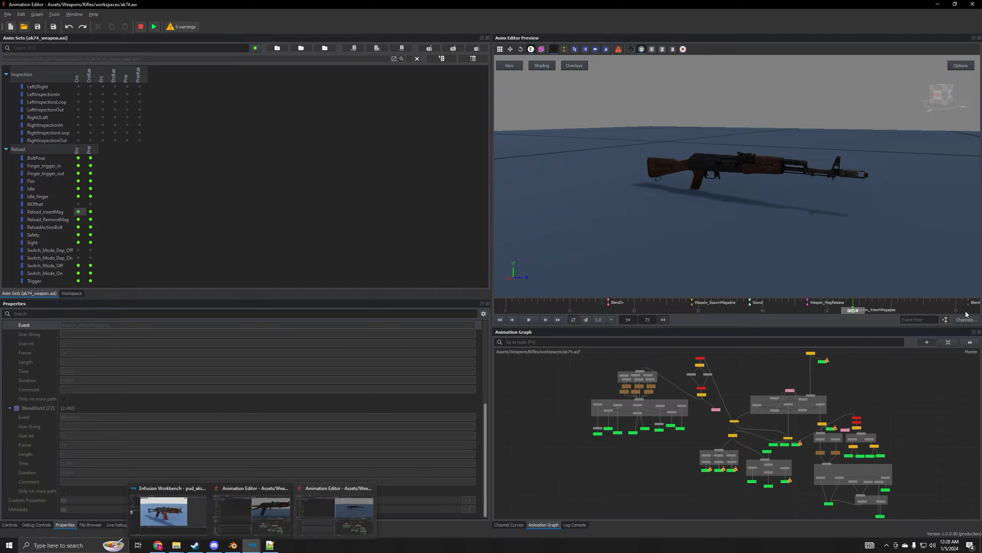
Step: Add a BlendOut2 event at frame 72 to the aks74u insert-magazine animation, save it and collapse the finished events
mouse_move(253, 545)
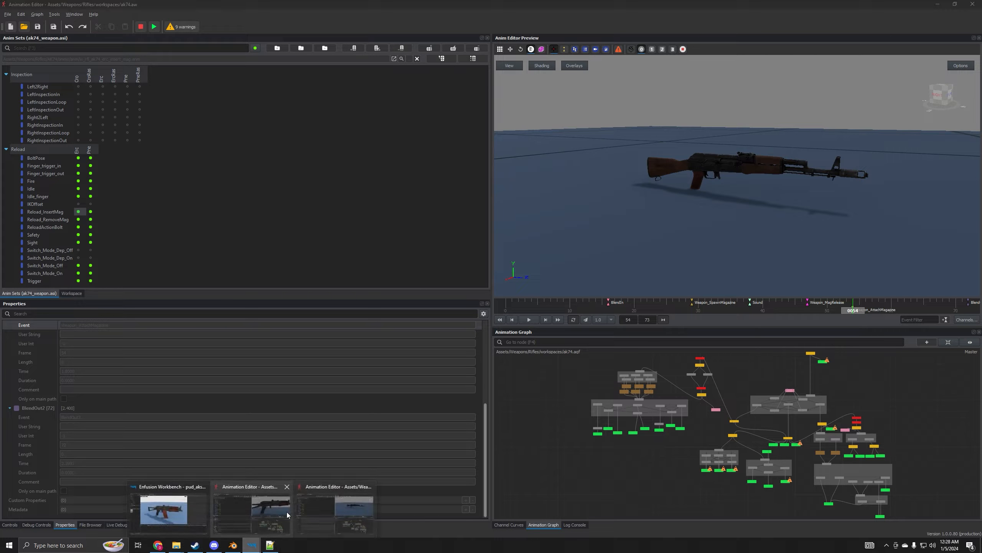
click(238, 509)
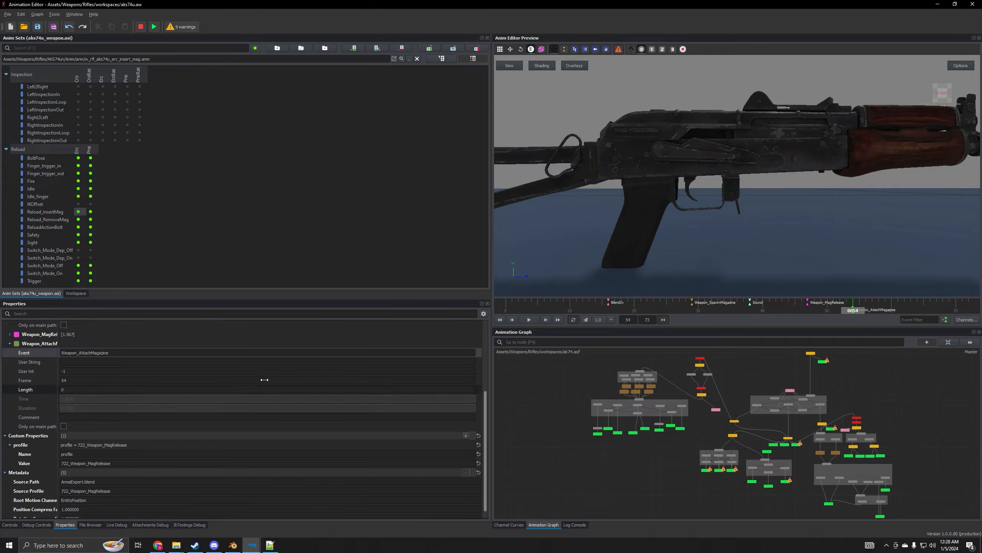
scroll(466, 349, up, 4)
click(969, 310)
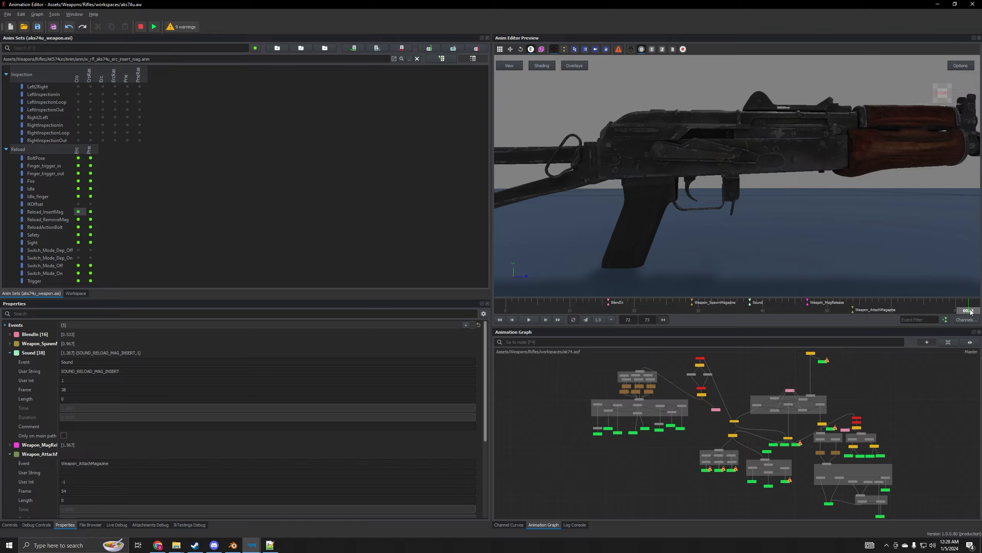
click(466, 325)
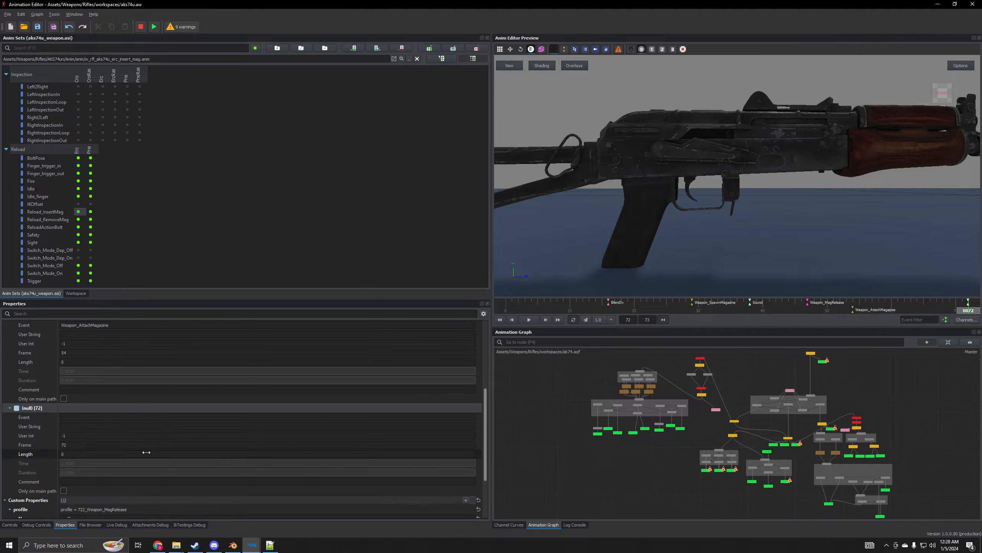
click(73, 416)
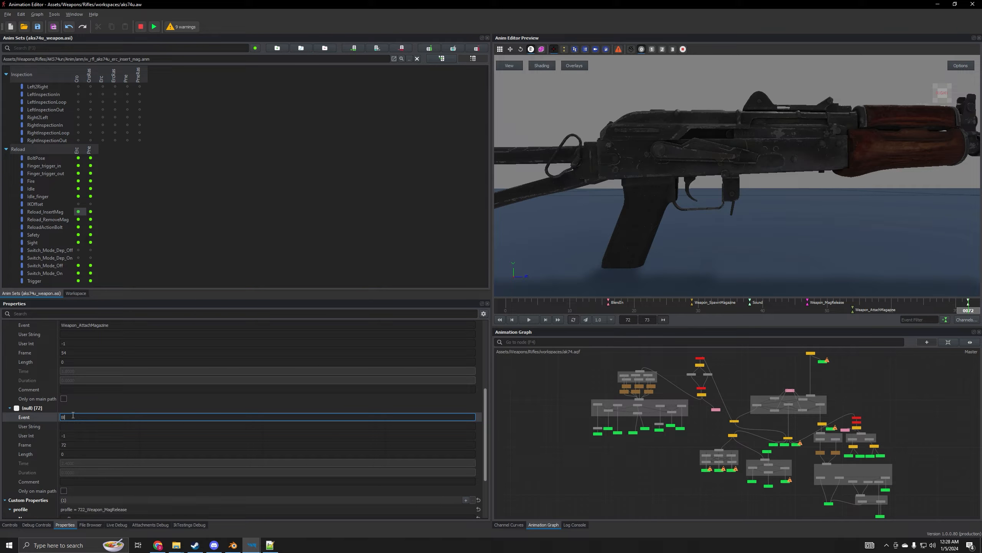
key(Return)
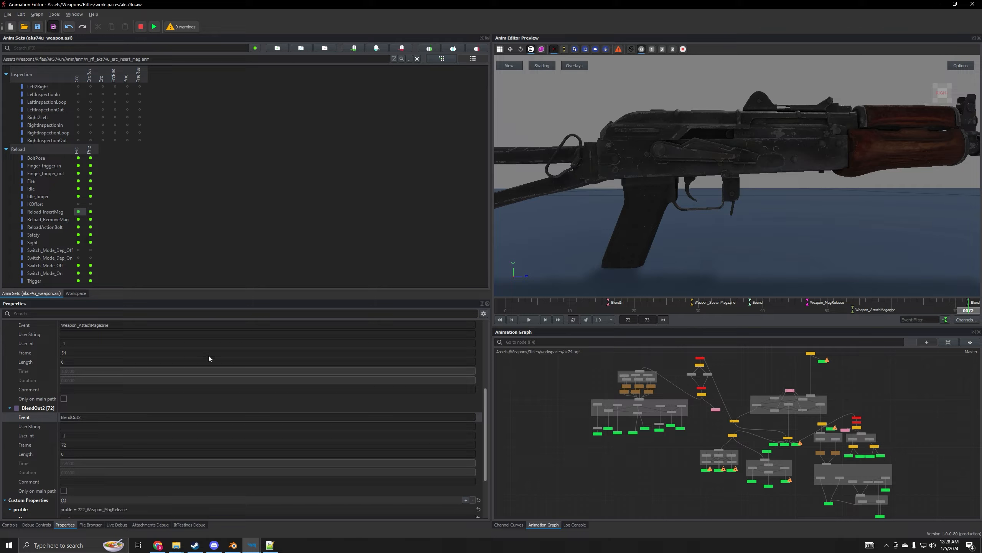
key(ctrl+s)
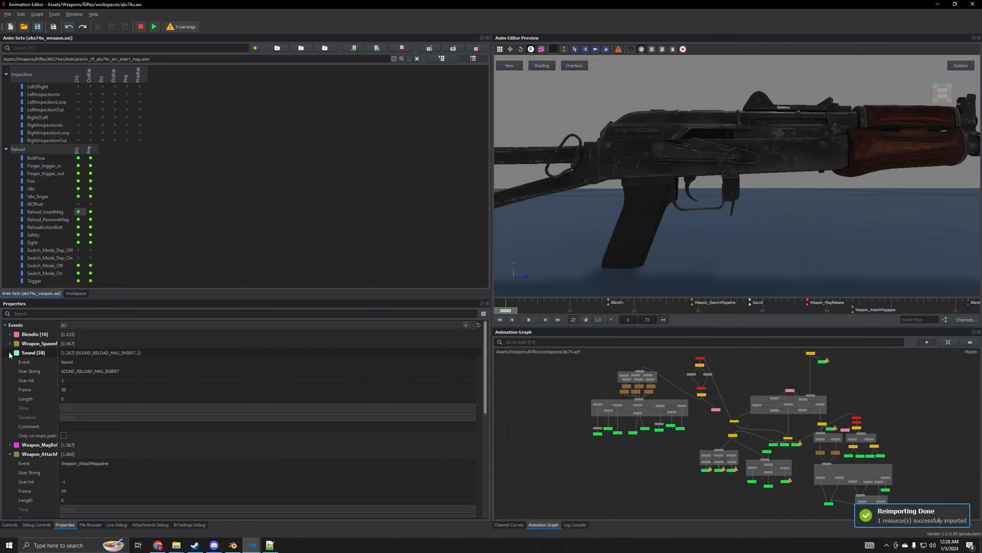
click(10, 353)
click(10, 371)
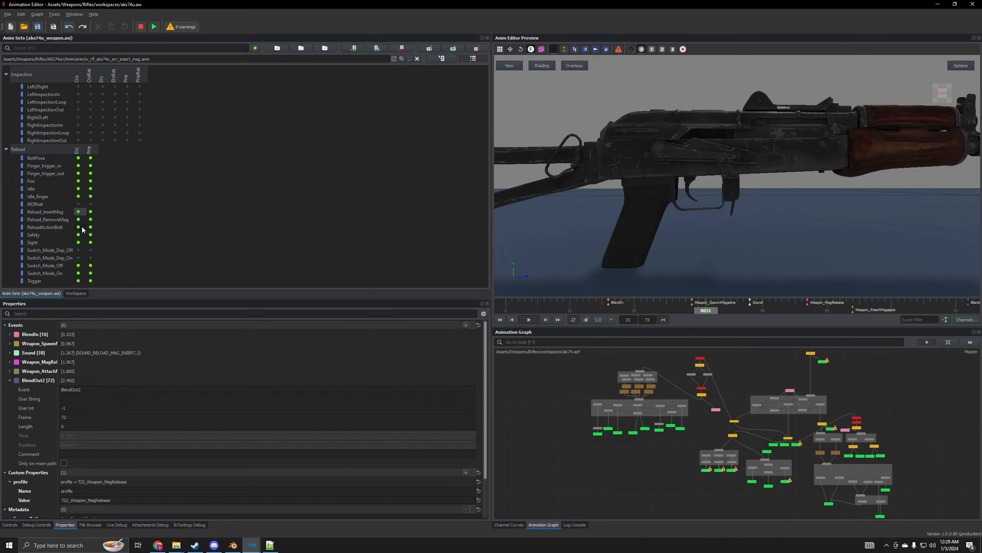
Step: Select the Erc ReloadActionBolt animation in both the aks74u and ak74 workspaces and check the original's events
click(83, 228)
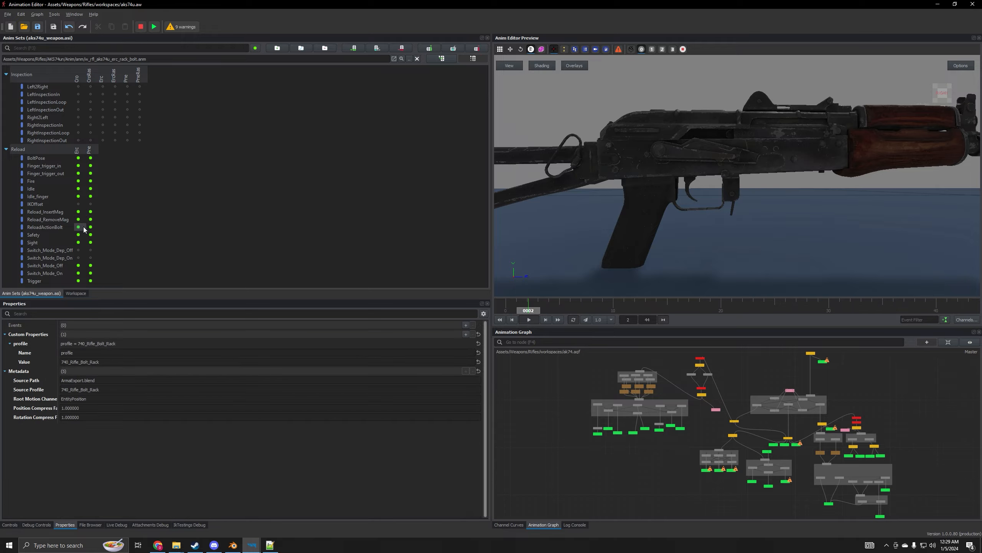
click(252, 545)
click(334, 511)
click(81, 227)
click(252, 545)
click(251, 511)
Step: Add BlendIn and Weapon_EnableFire events at frame 0 to the aks74u rack-bolt animation
click(466, 325)
click(466, 325)
click(185, 463)
text(17)
click(194, 436)
click(251, 545)
click(273, 519)
text(Weapon_EnableFire)
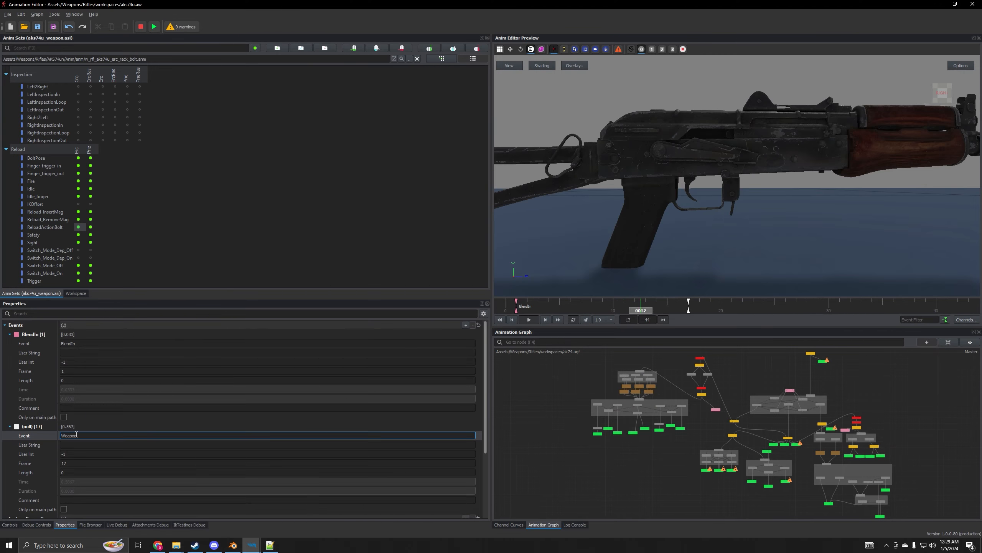
key(Return)
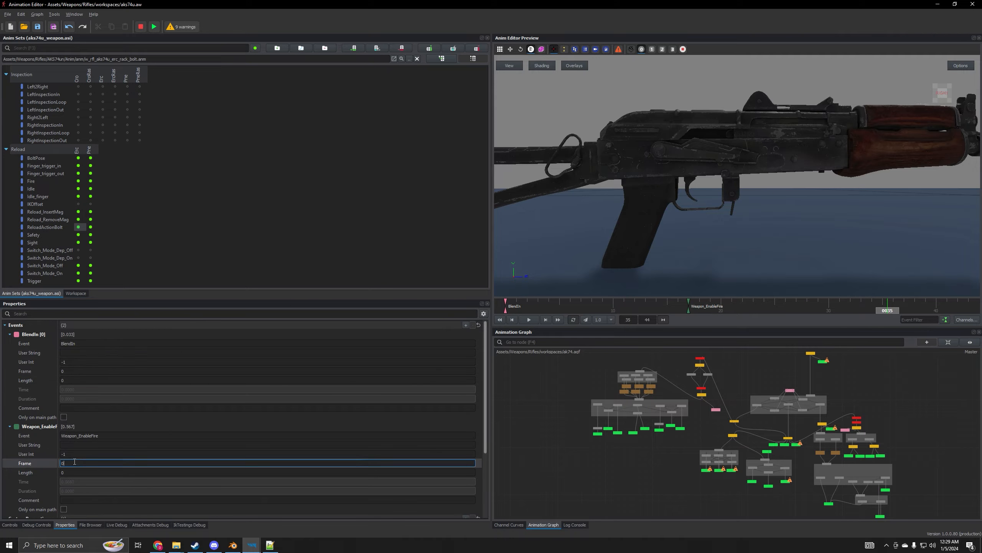
Step: Add a Sound event at frame 17 to the aks74u rack-bolt animation, following the ak74 original
click(252, 545)
click(335, 511)
click(251, 545)
click(252, 510)
click(465, 325)
click(186, 389)
text(17)
click(193, 362)
text(Sound)
Step: Set the frame 17 Sound event's User String to SOUND_RELOAD_BOLT_PULL and User Int to 3, and save the animation
click(328, 519)
click(10, 353)
click(252, 545)
click(216, 513)
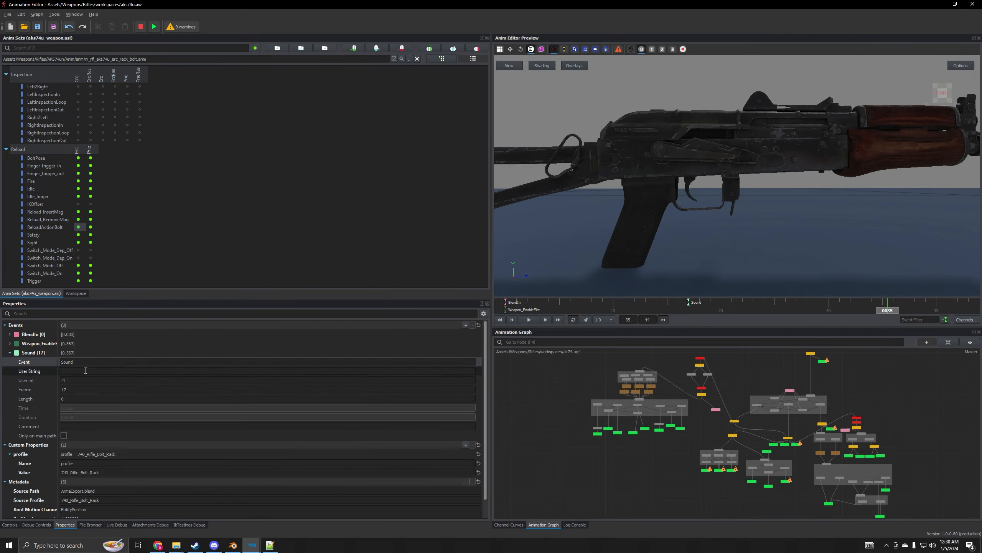
click(73, 371)
text(SOUND_RELOAD_BOLT_PULL)
click(63, 382)
text(3)
key(Return)
key(ctrl+s)
click(10, 353)
Step: Check the next event in the ak74 workspace and add a Weapon_Rack_Bolt event to the aks74u rack-bolt animation
click(252, 545)
click(335, 511)
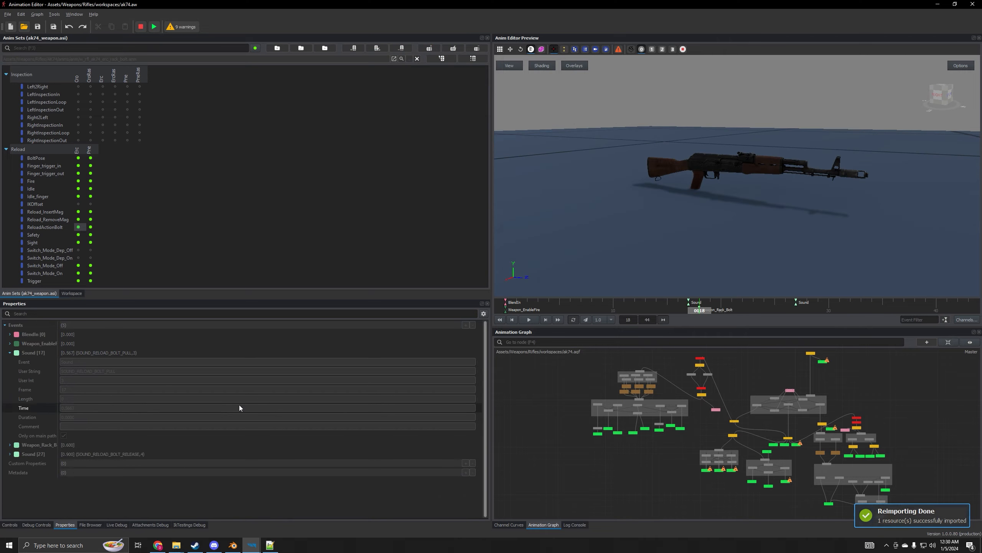
click(251, 545)
click(271, 515)
click(466, 325)
click(9, 362)
click(155, 371)
text(Weapon_Rack_Bolt)
click(252, 545)
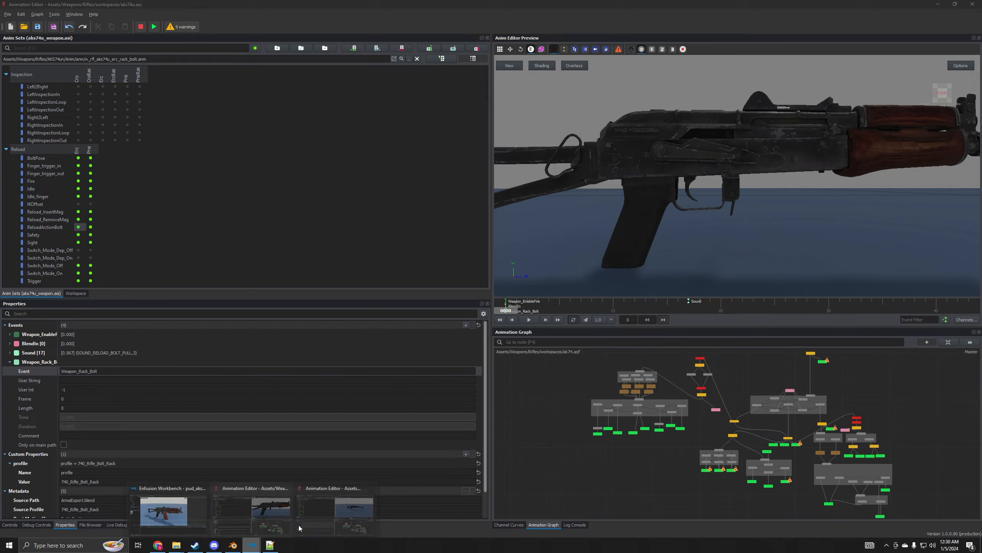
Step: Set the aks74u Weapon_Rack_Bolt event's frame to 18, matching its position on the ak74 timeline
click(329, 514)
click(252, 545)
click(263, 514)
click(252, 545)
click(329, 515)
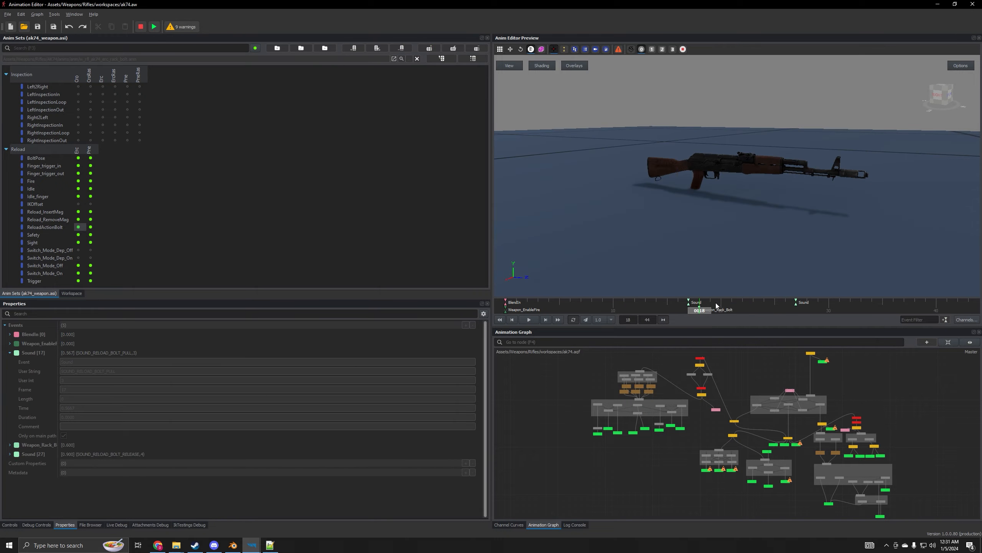
click(252, 545)
click(263, 514)
click(72, 398)
text(18)
Step: Move the aks74u rack-bolt timeline to frame 27 and add a second Sound event there
click(807, 310)
click(252, 545)
click(465, 325)
click(9, 454)
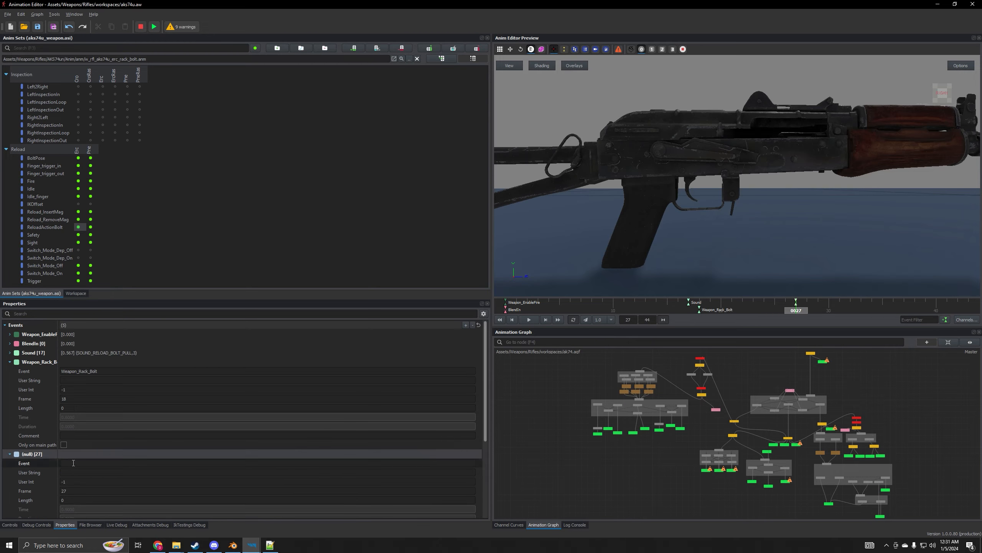
click(155, 463)
text(Sound)
Step: Set the frame 27 Sound event's User String to SOUND_RELOAD_BOLT_RELEASE and User Int to 4, and save the animation
click(155, 473)
click(252, 545)
click(329, 515)
click(252, 545)
click(235, 521)
click(88, 473)
text(SOUND_)RELOAD_BOLT_RELEASE)
click(77, 482)
click(252, 545)
click(289, 522)
text(4)
click(53, 27)
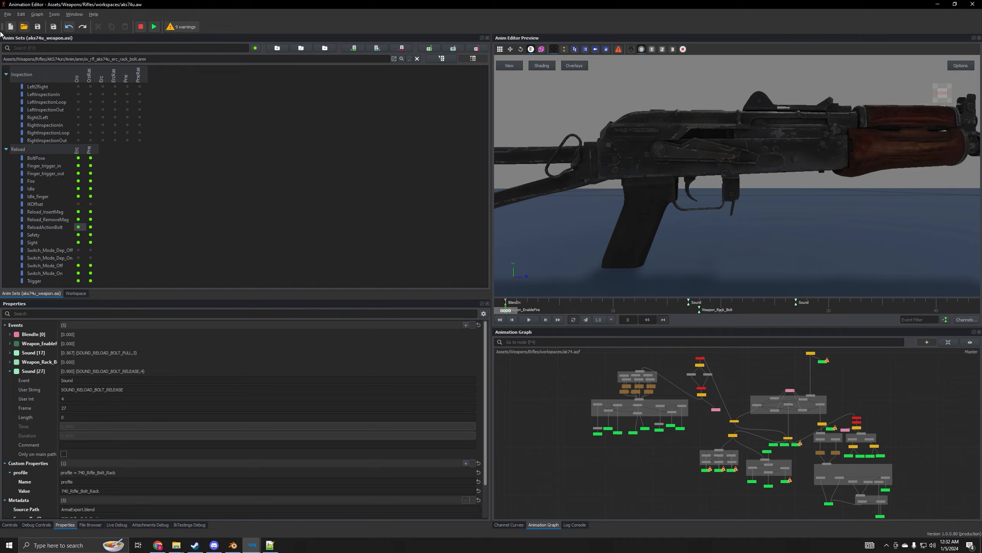
Step: Review the magazine reload animation entries in the aks74u anim set and return the insert-magazine timeline to frame 0
click(252, 545)
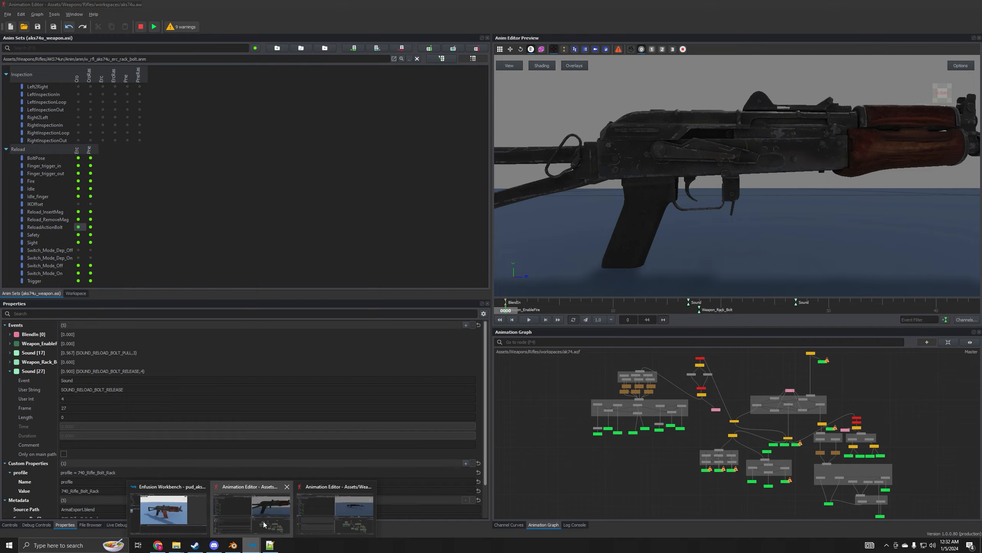
mouse_move(371, 499)
click(253, 507)
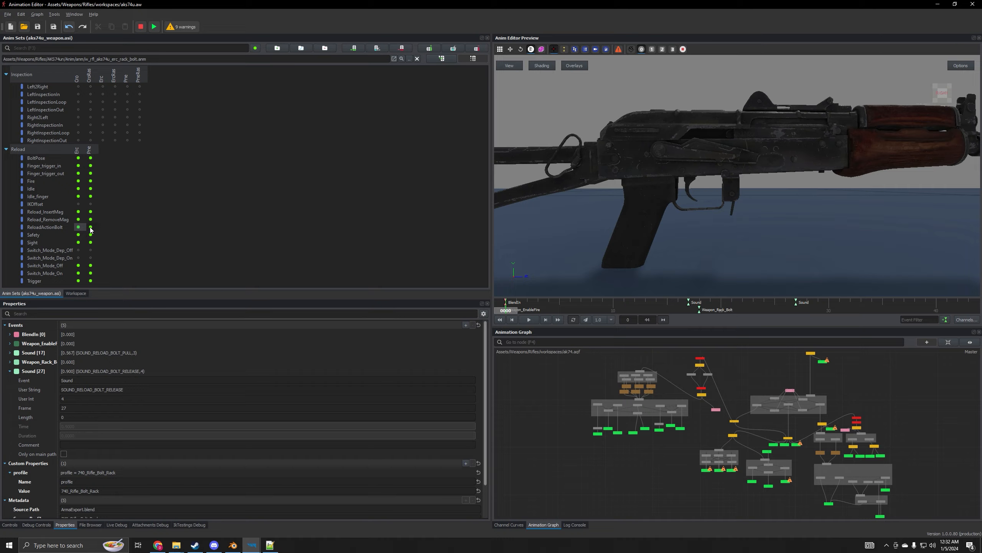
click(78, 212)
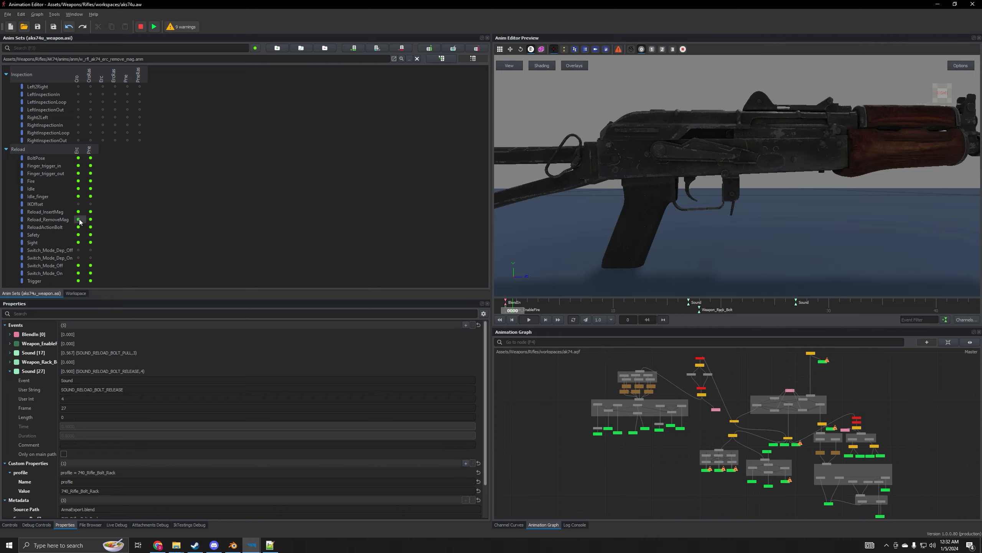
click(90, 212)
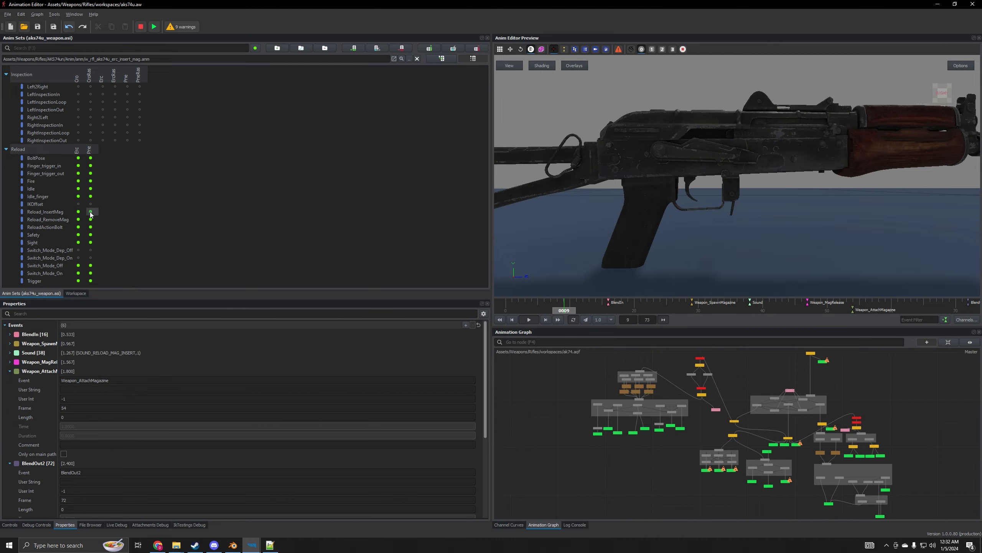
click(500, 320)
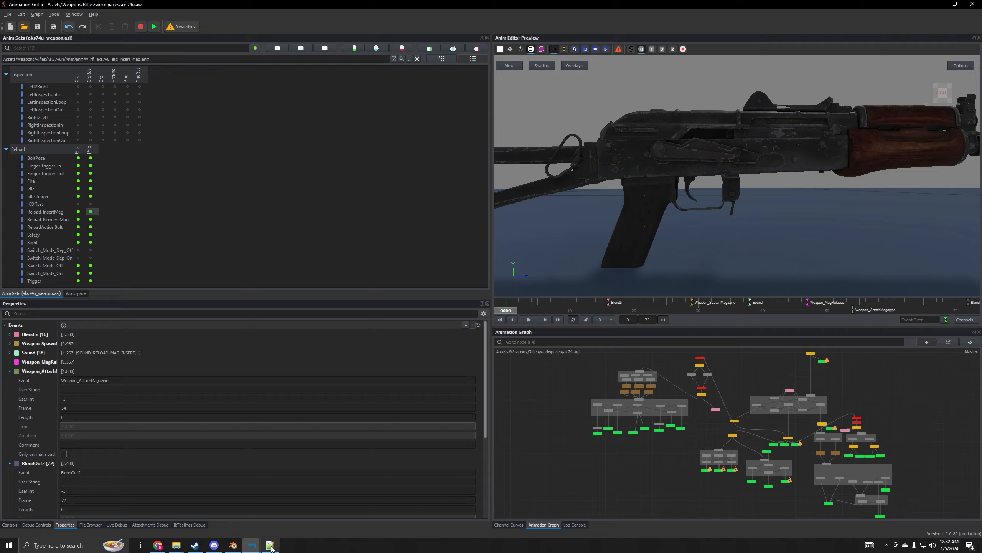
Step: Switch to Enfusion Workbench, open the world editor and test reloading and firing the AKS-74U in game
click(252, 546)
click(208, 514)
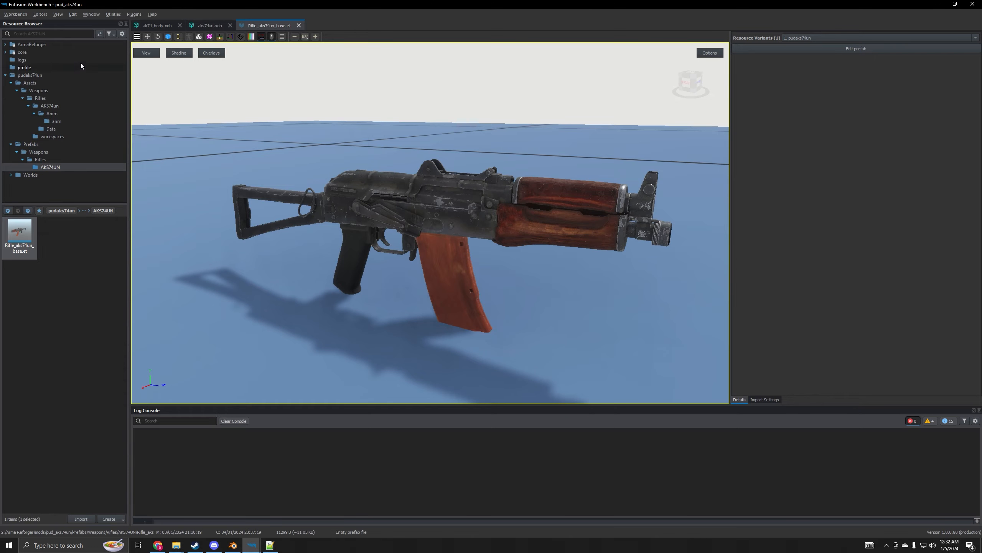
click(40, 14)
click(66, 35)
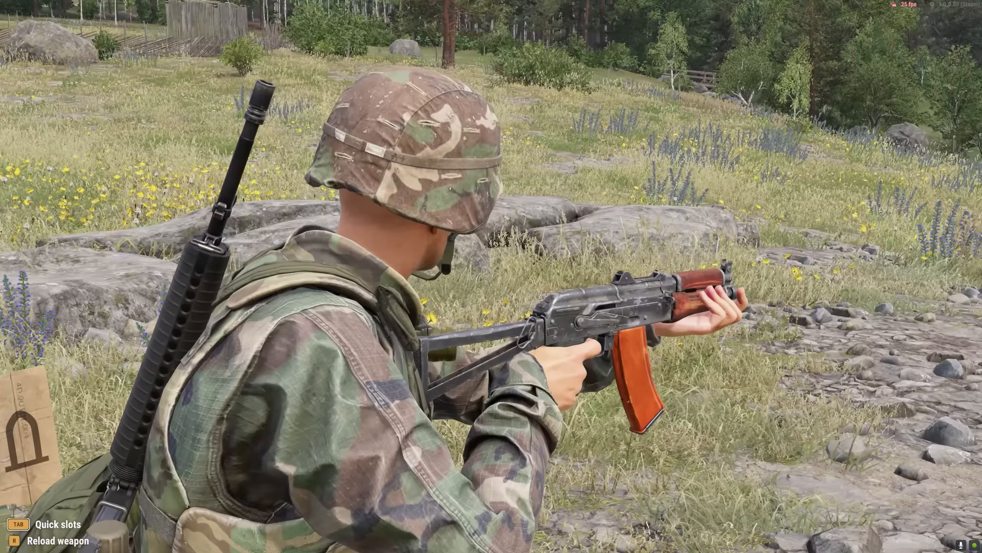
key(r)
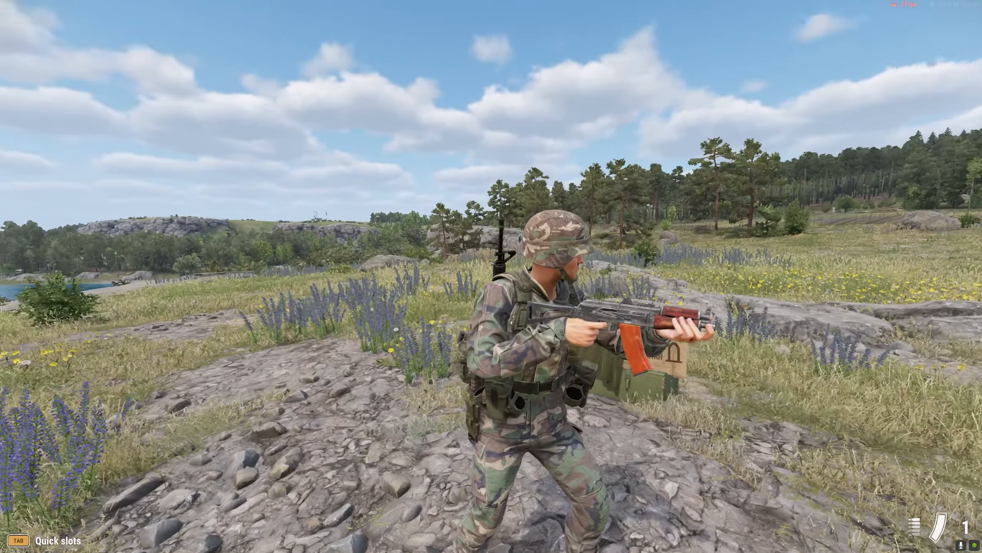
click(492, 276)
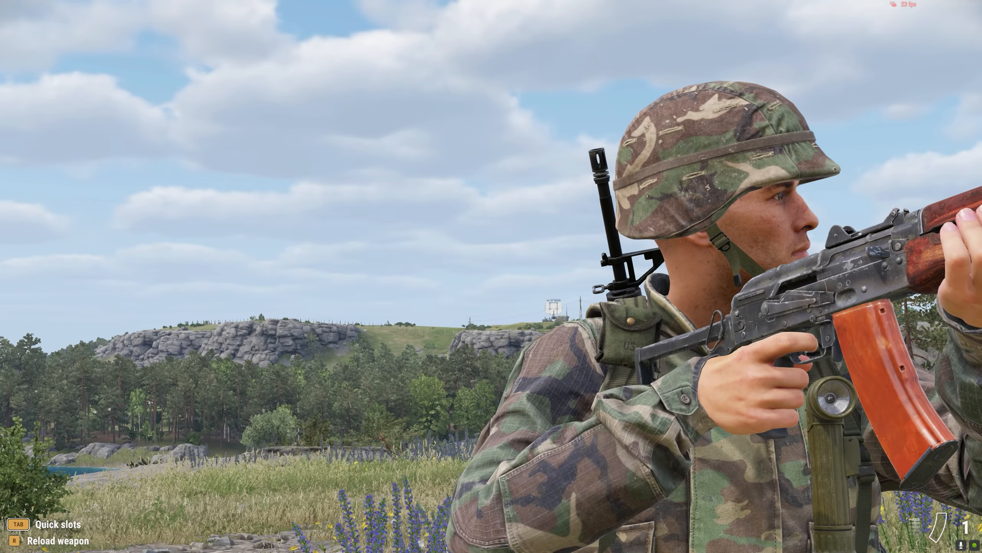
Step: Test reloading the AKS-74U, and aim down its sights in first person to try the zeroing at 1000 m and 100 m
key(r)
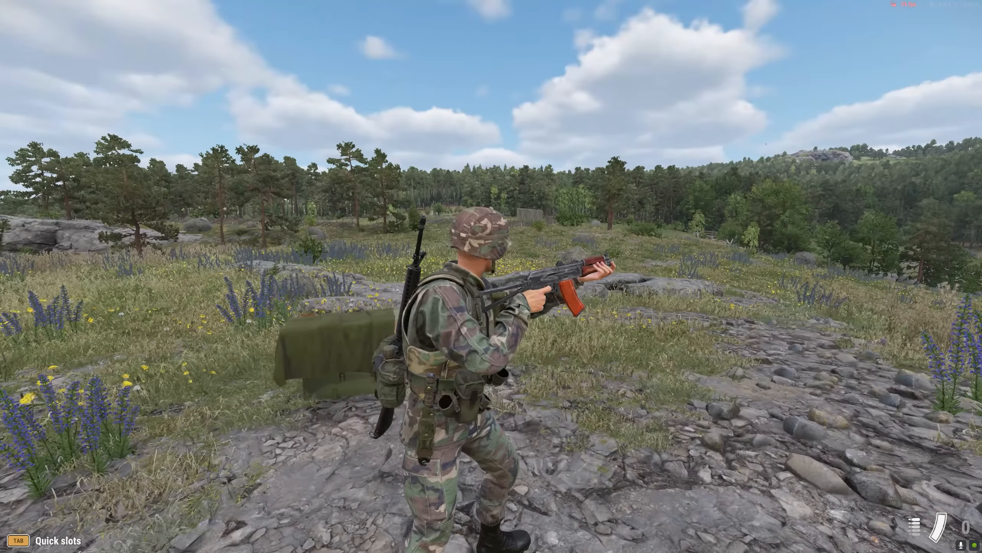
key(v)
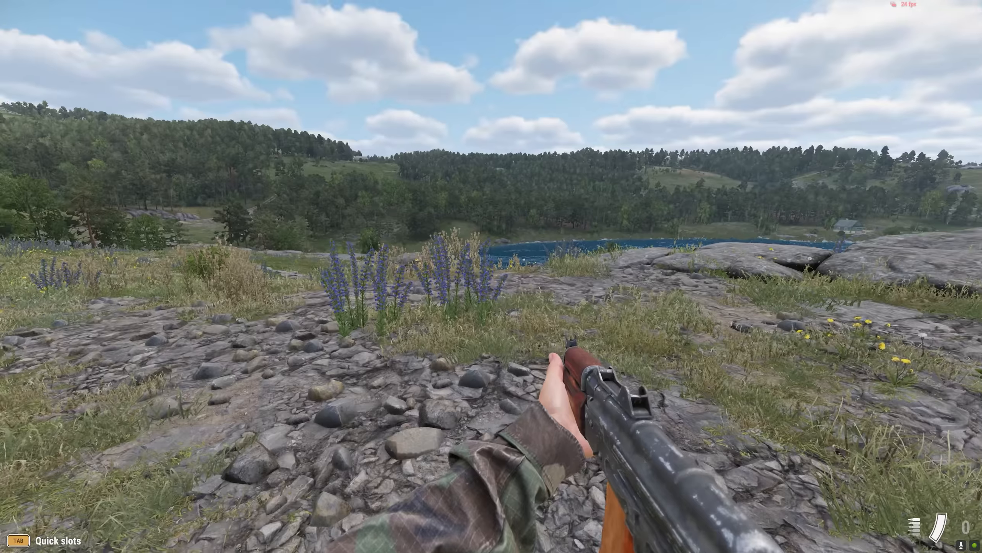
right_click(491, 277)
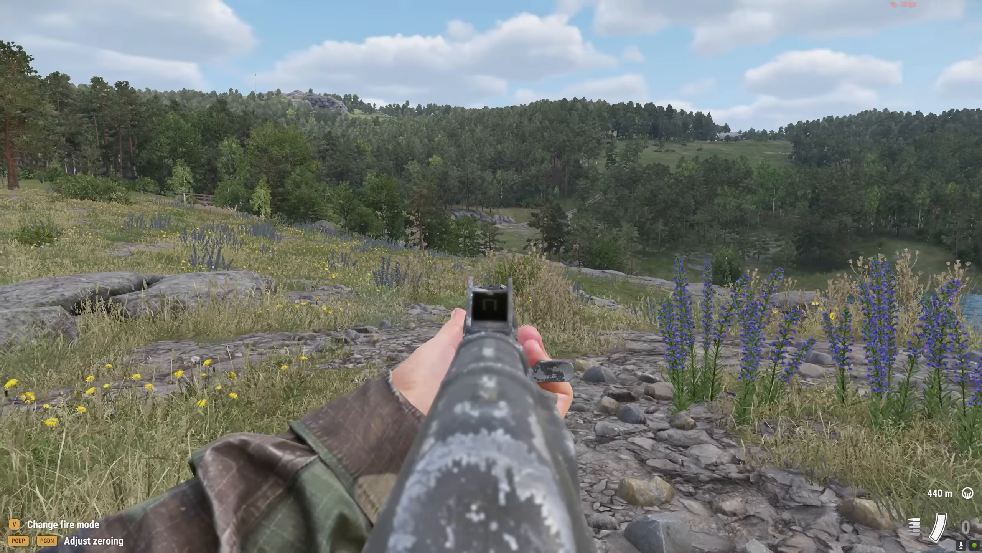
key(Page_Up)
key(Page_Up)
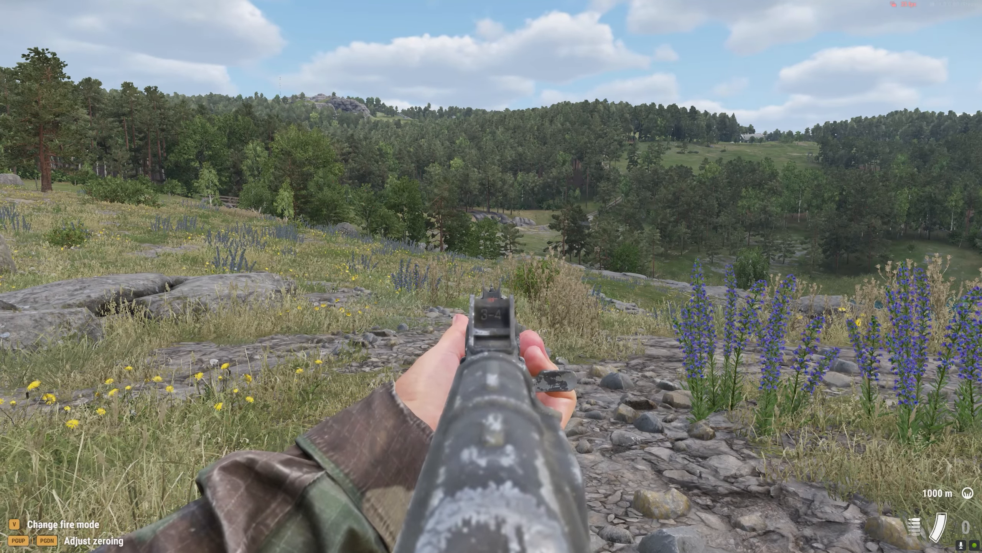
key(Page_Down)
key(Page_Down)
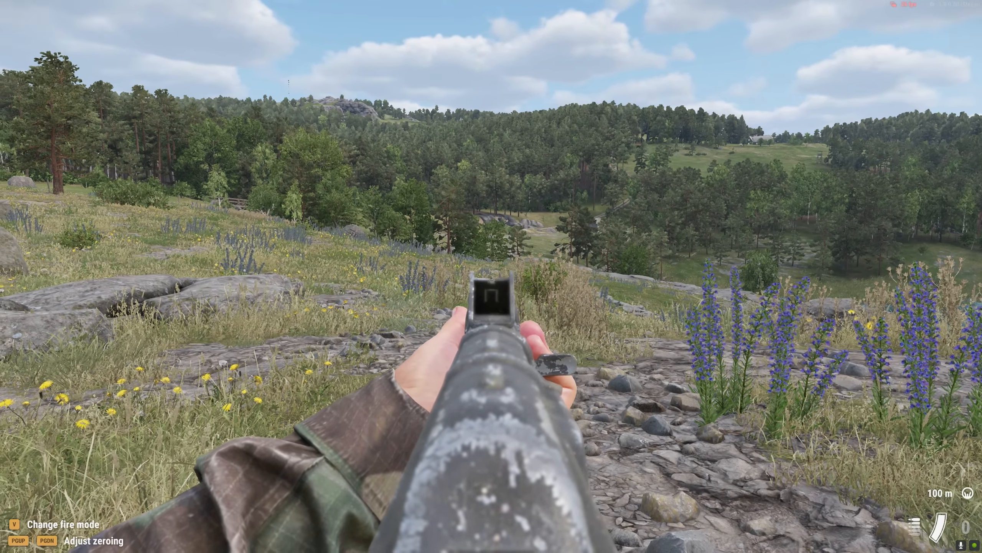
right_click(492, 276)
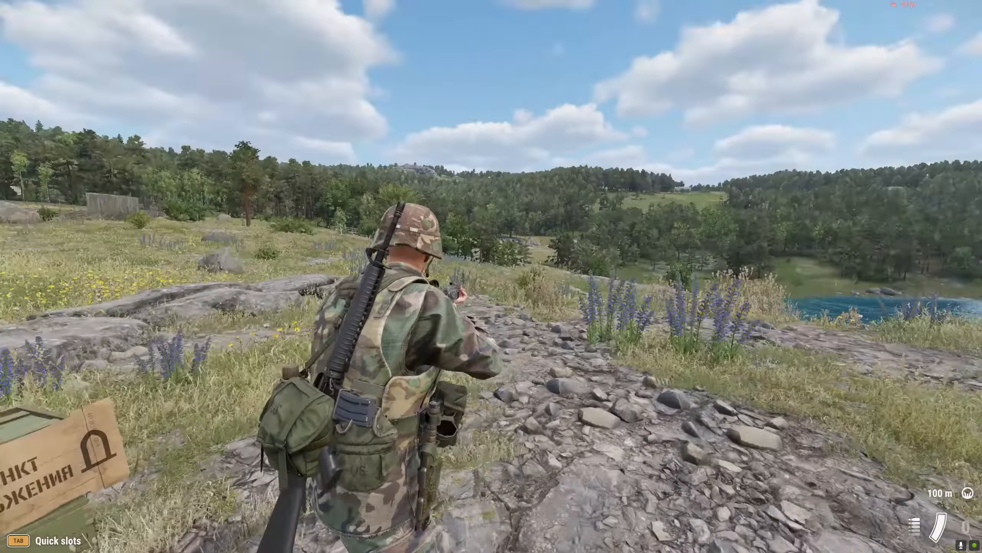
Step: Inspect the AKS-74U up close in first person and switch its weapon safety on
key(v)
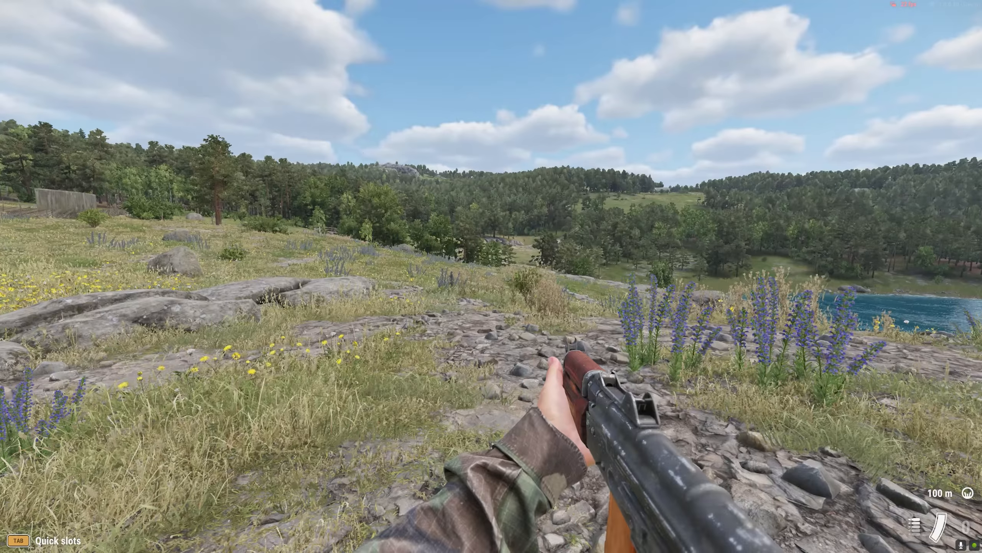
key(r)
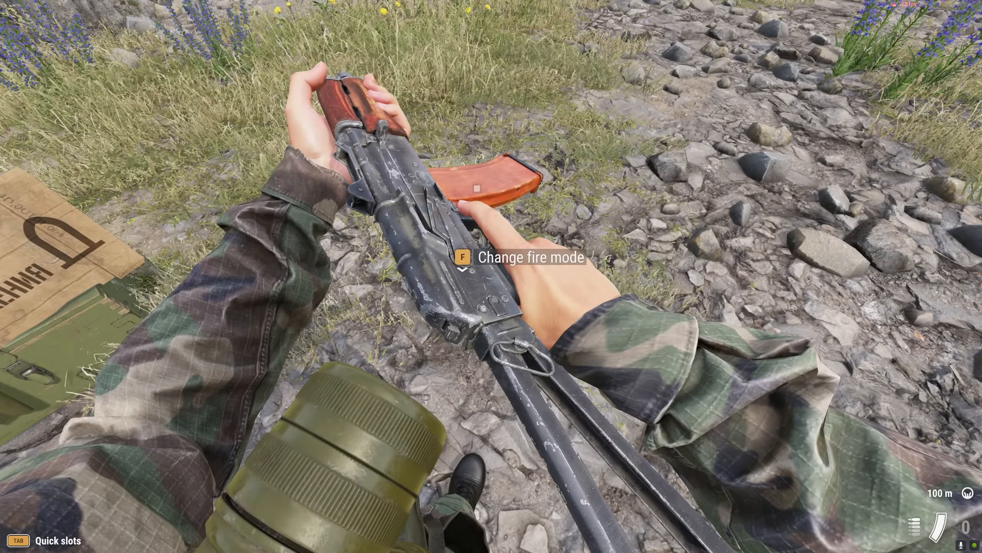
scroll(491, 277, down, 1)
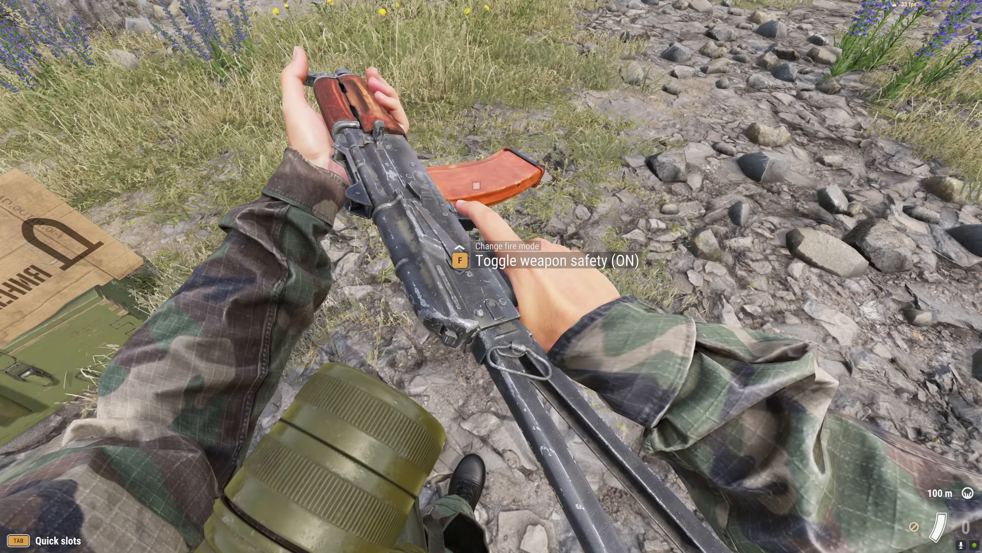
key(f)
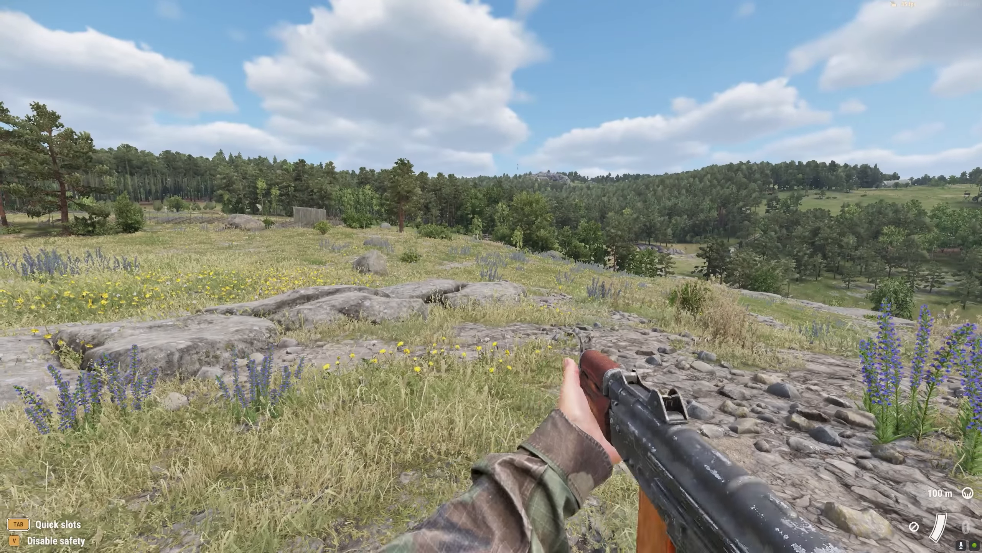